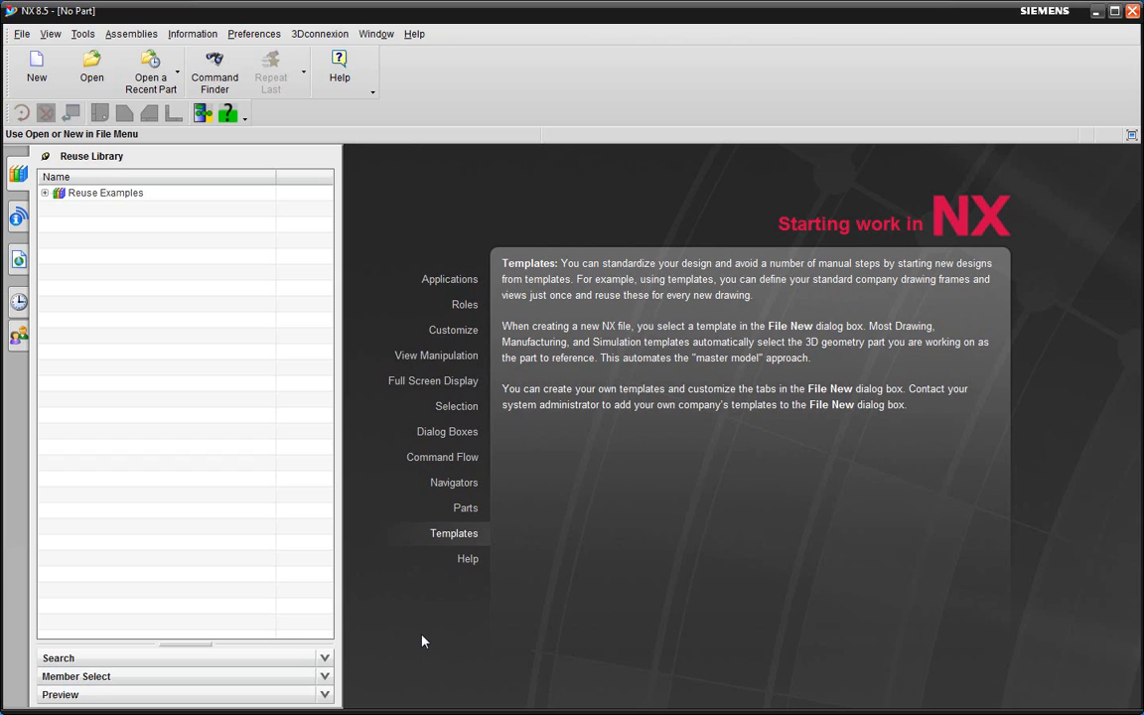
- Create a new assembly file assembly2.prt from the Assembly template with millimeters as units
left_click(37, 70)
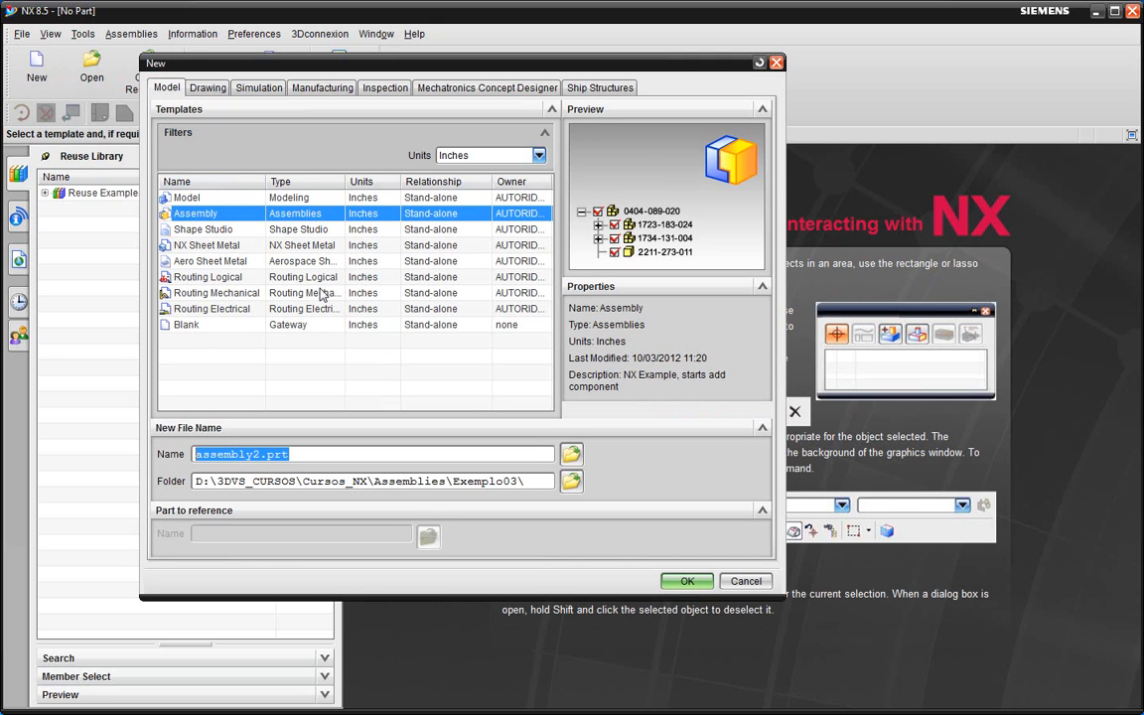
left_click(487, 154)
left_click(466, 181)
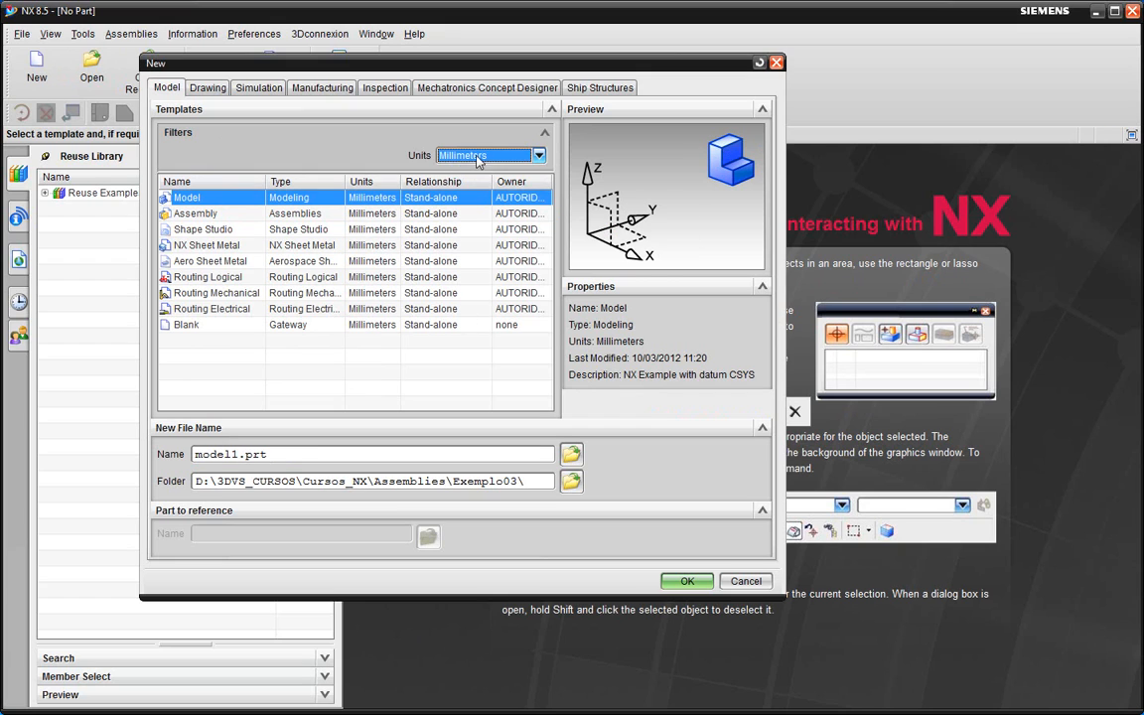
left_click(194, 212)
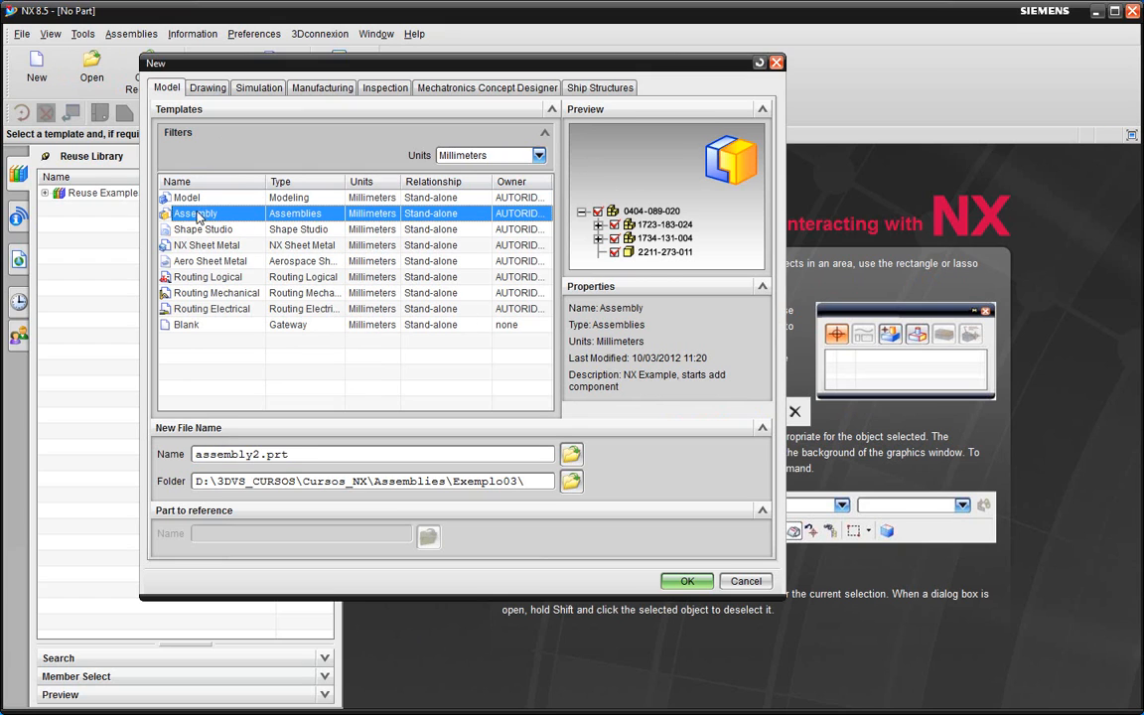
left_click(686, 581)
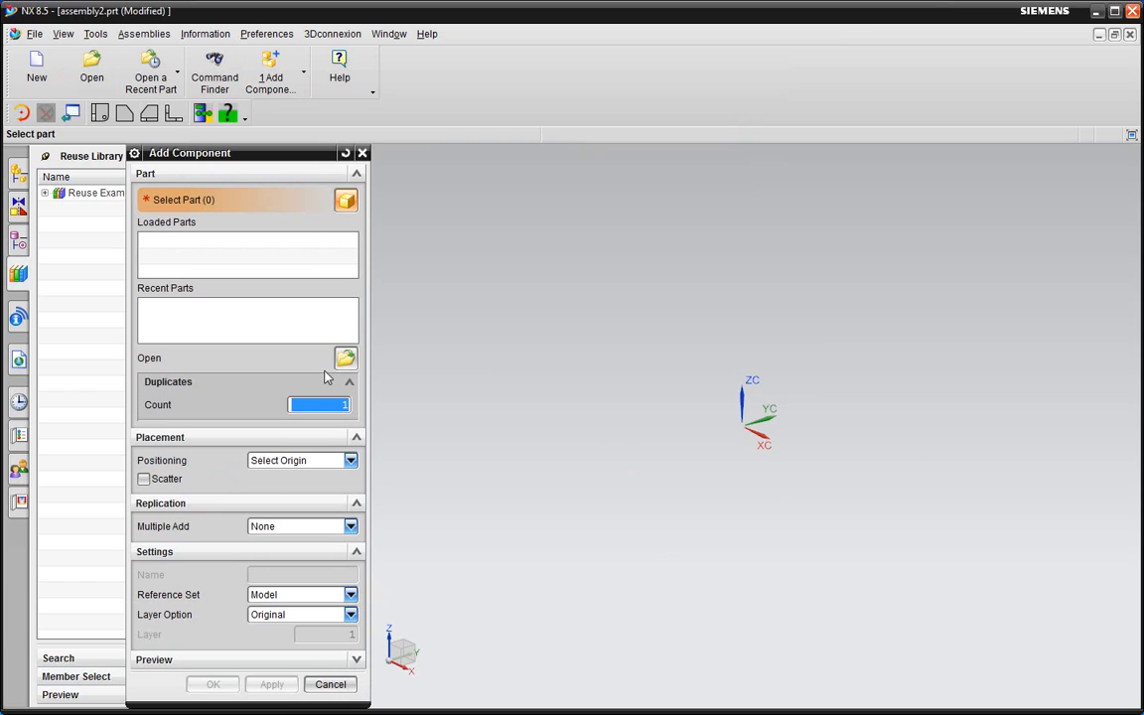
- Add caster3_shaft, caster3_spacer and caster3_wheel to the assembly together, placing them at an origin point picked in empty space
left_click_drag(242, 152, 265, 103)
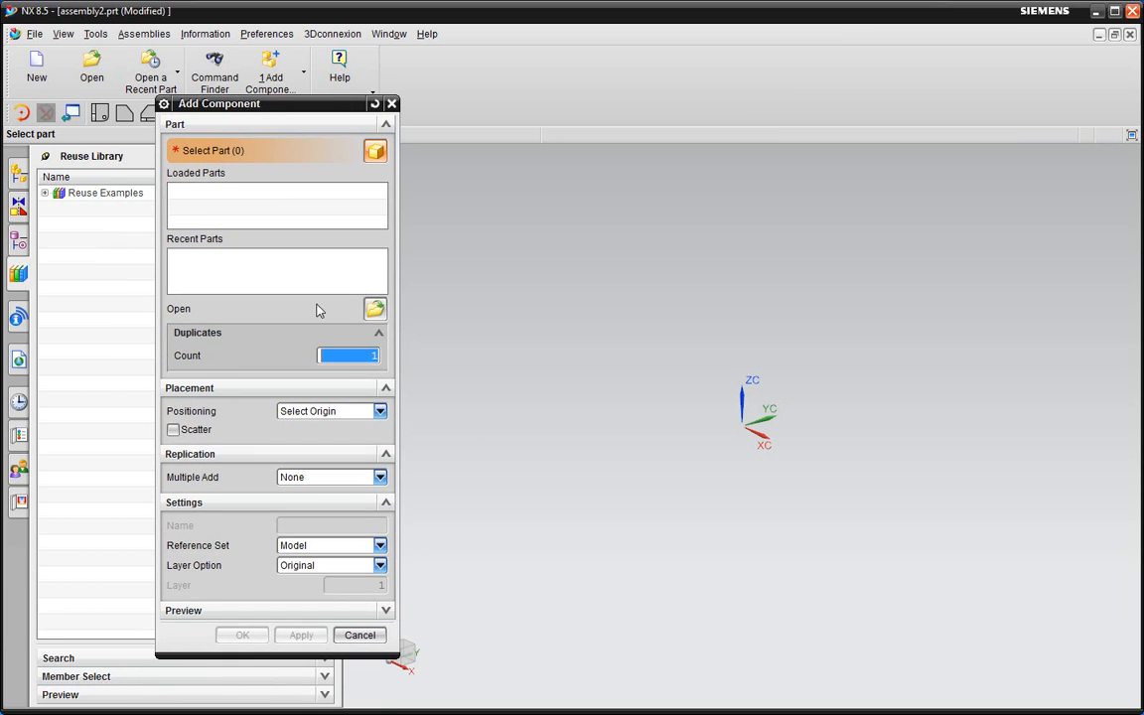
left_click(374, 309)
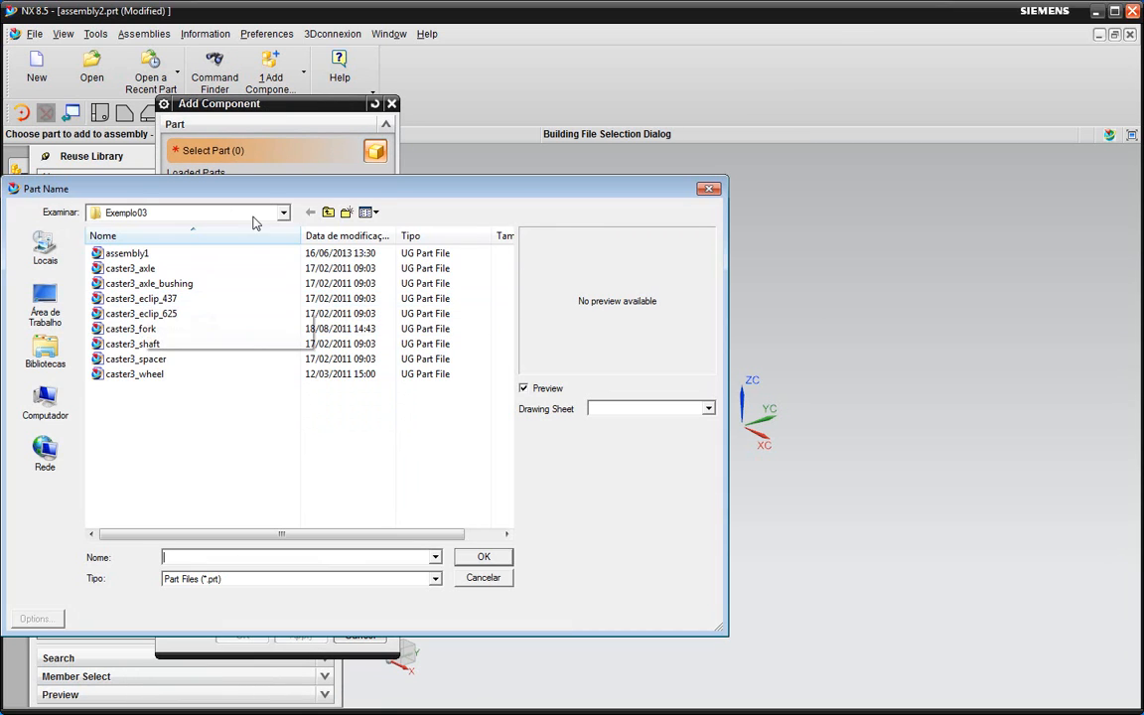
left_click_drag(233, 189, 301, 159)
left_click(202, 312)
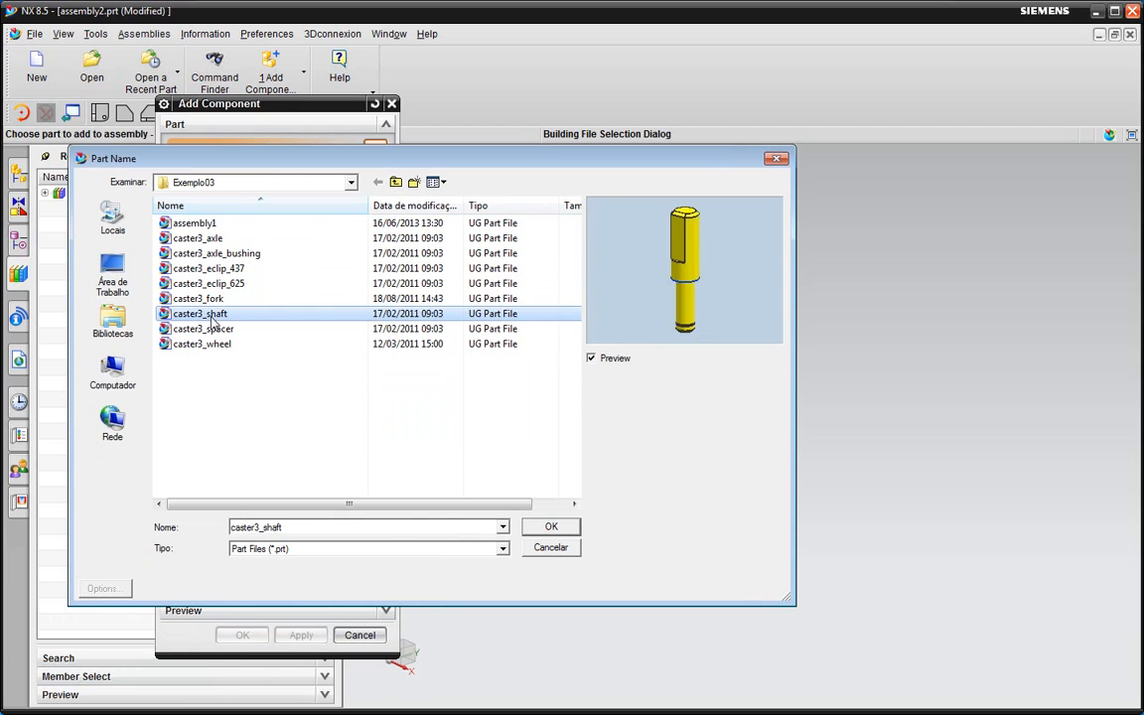
left_click(204, 343, "shift")
left_click(550, 527)
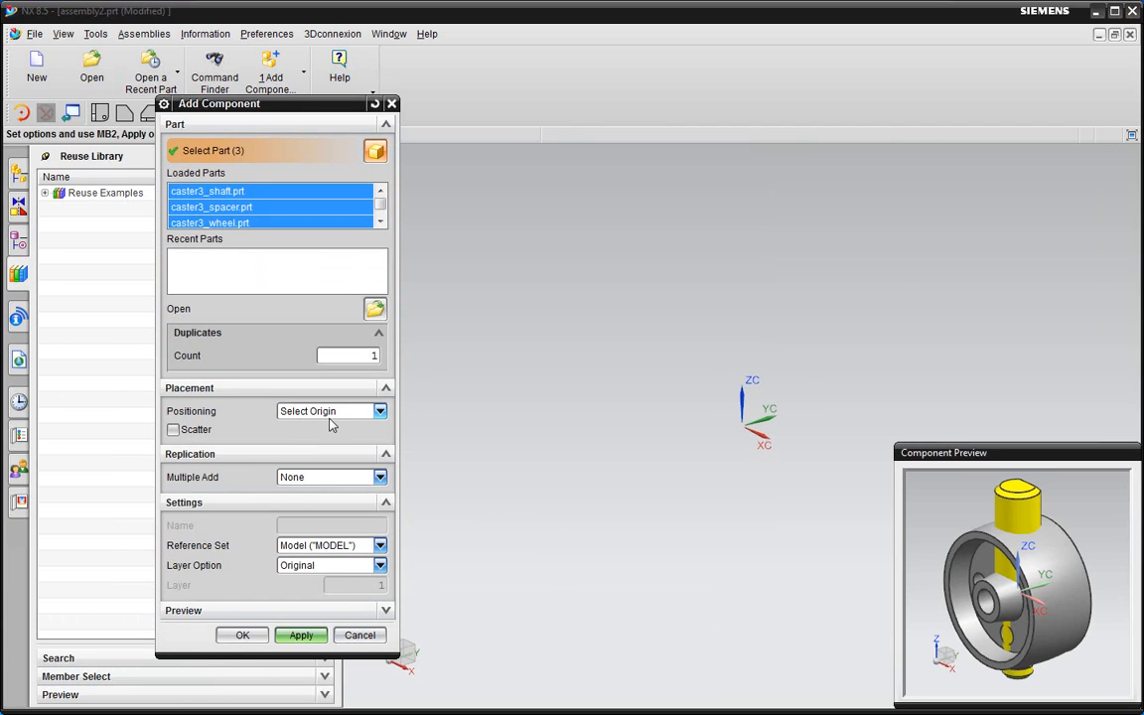
left_click(240, 640)
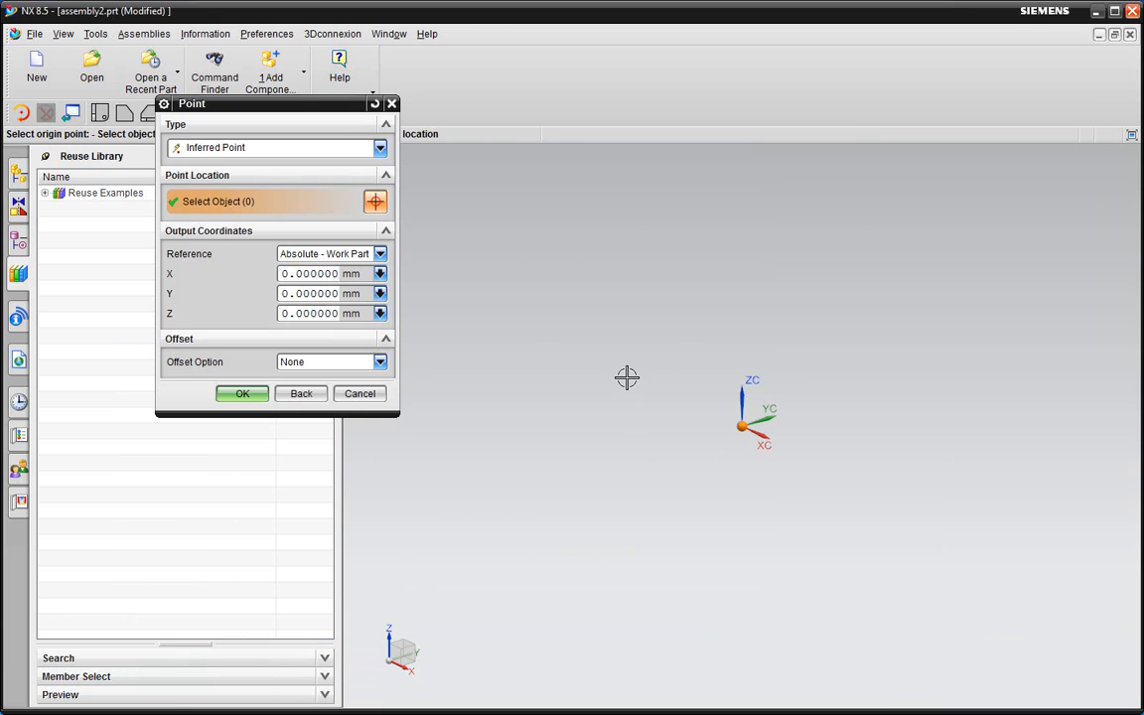
left_click(625, 377)
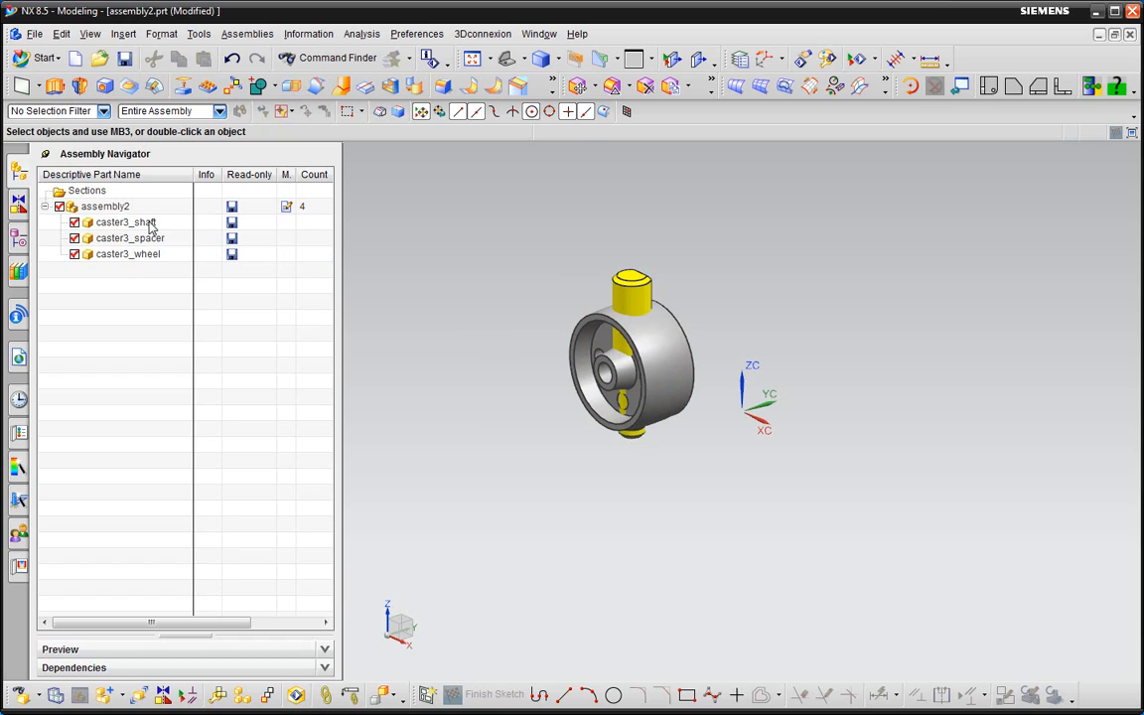
- Make the caster3_spacer component the displayed part and view its model history
left_click(149, 239)
left_click(137, 254)
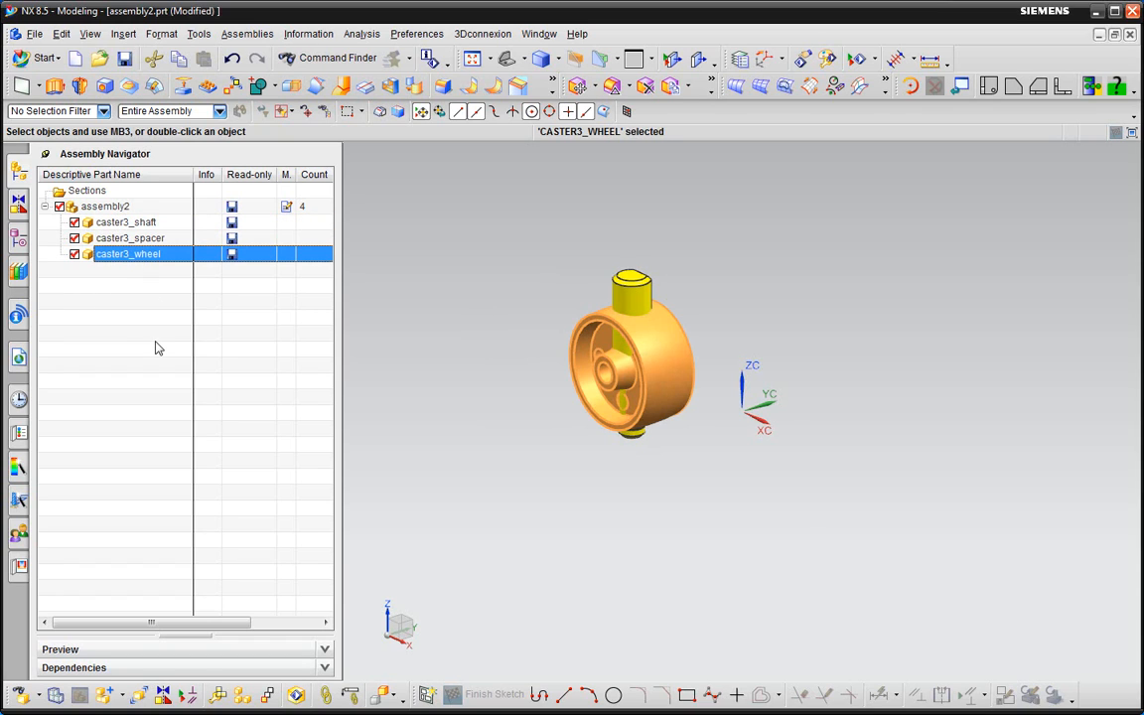
left_click(117, 244)
right_click(111, 236)
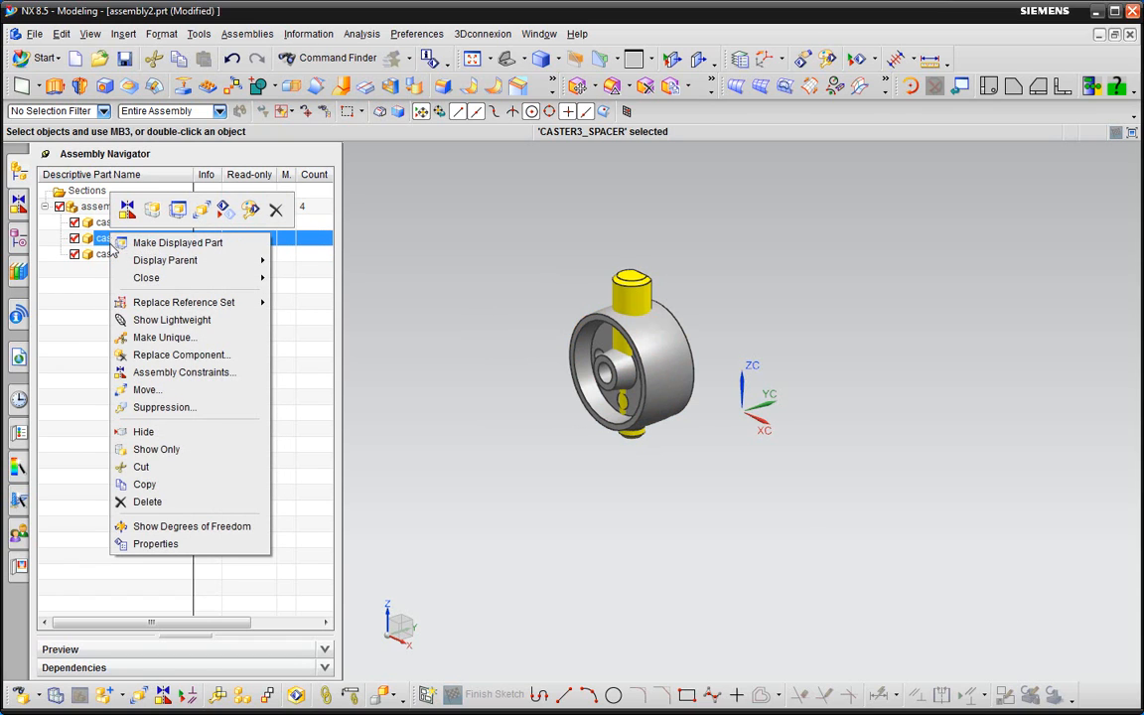
left_click(178, 242)
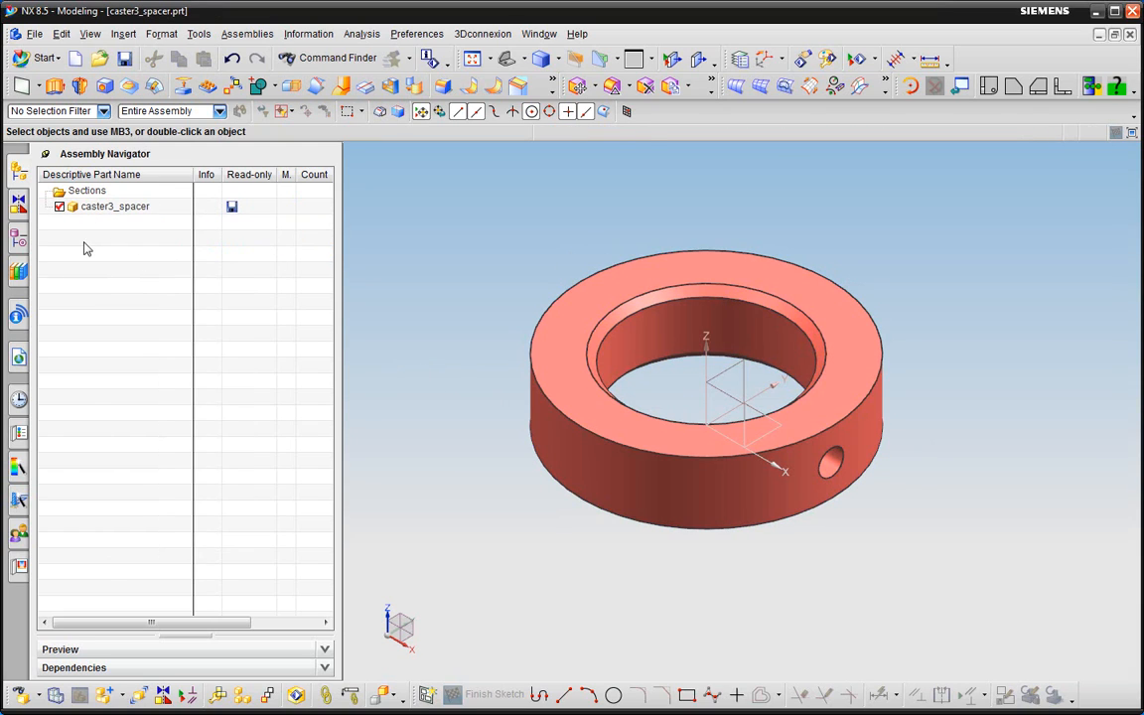
left_click(21, 223)
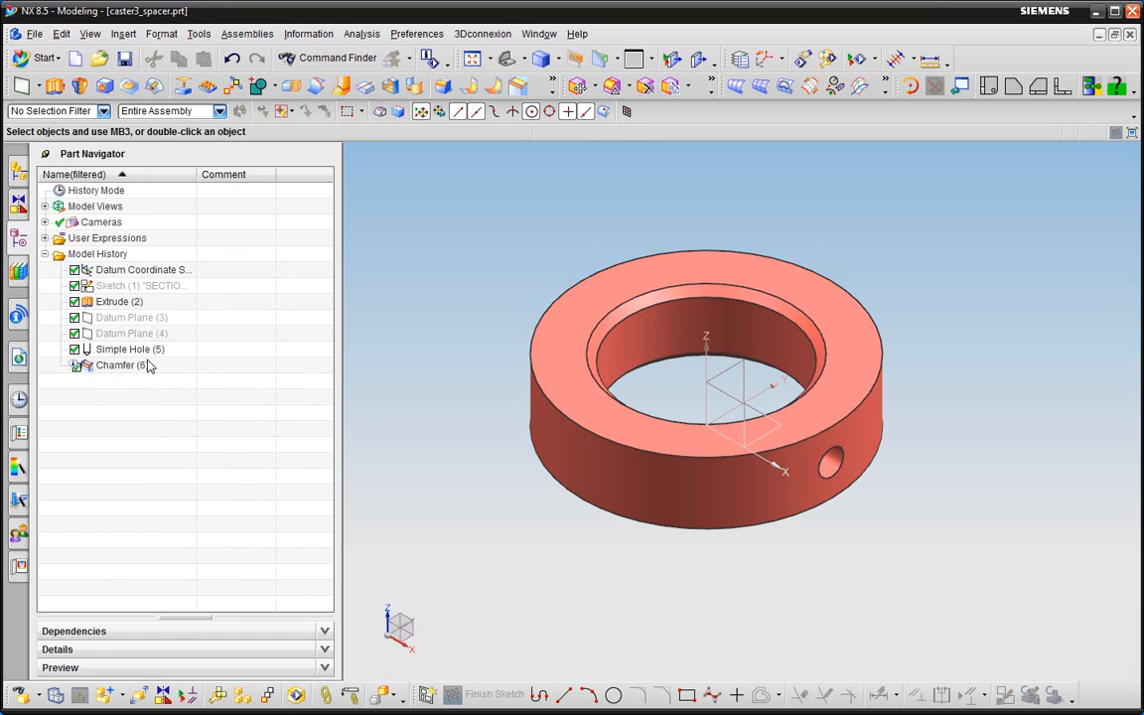
- Return from the spacer to its parent assembly2, acknowledge the units notice and check the assembly's feature history
left_click(22, 157)
left_click(111, 208)
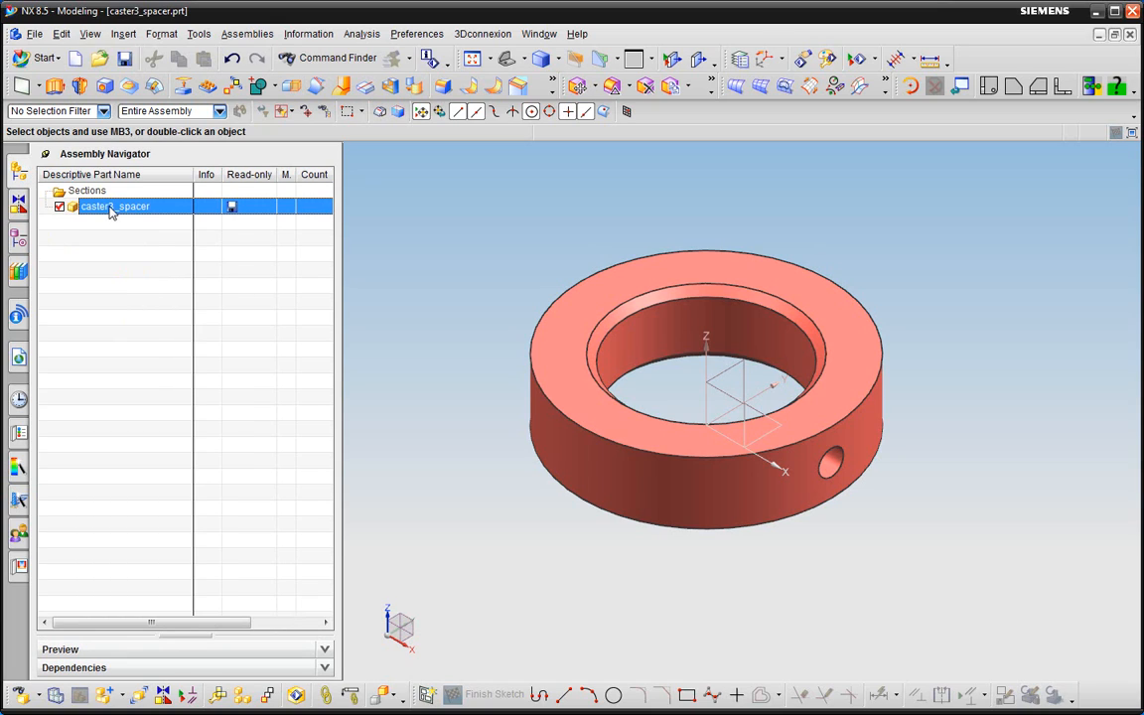
right_click(110, 208)
mouse_move(172, 220)
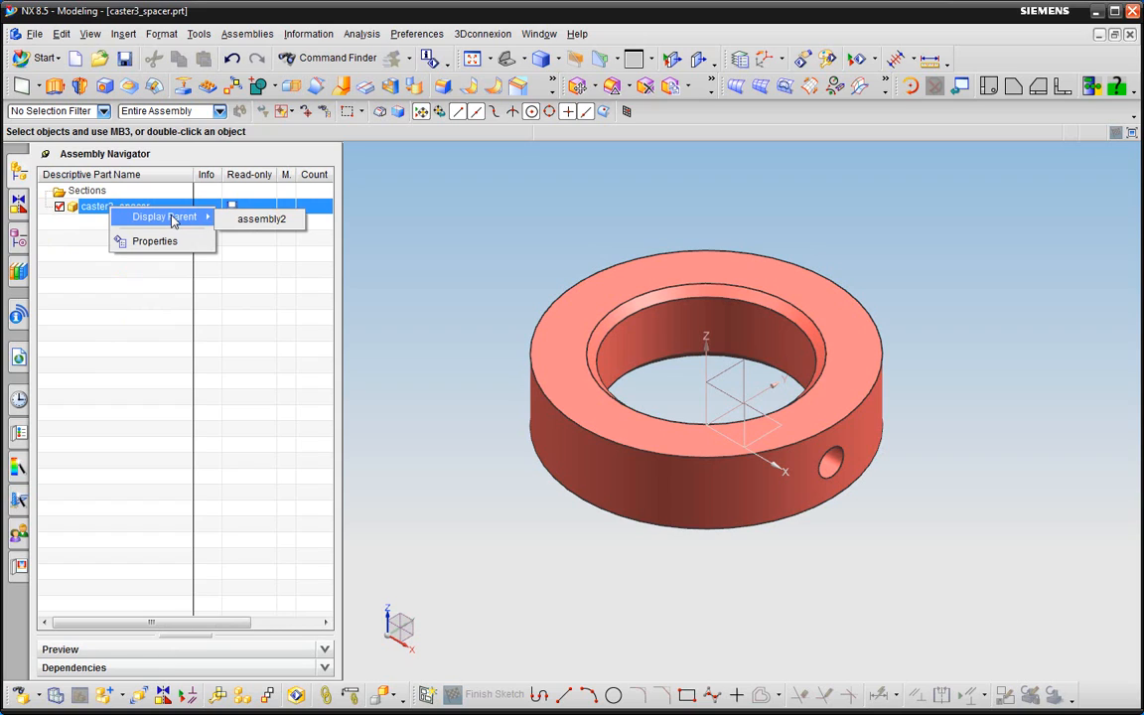
left_click(260, 219)
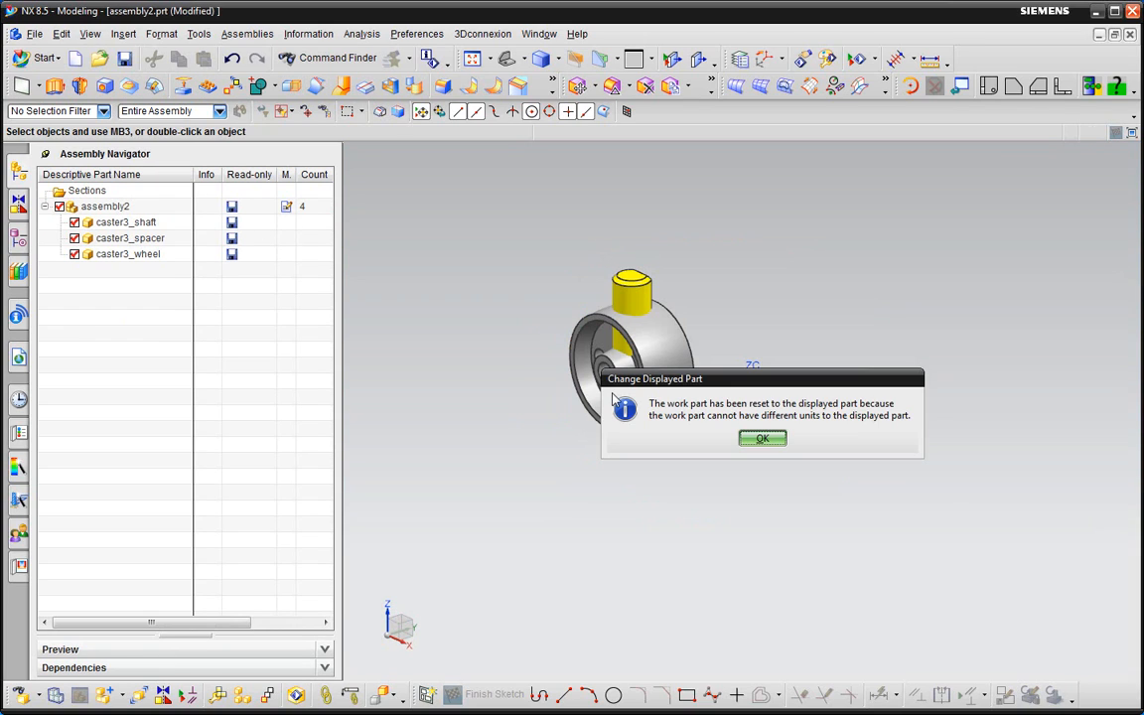
left_click(763, 438)
left_click(14, 239)
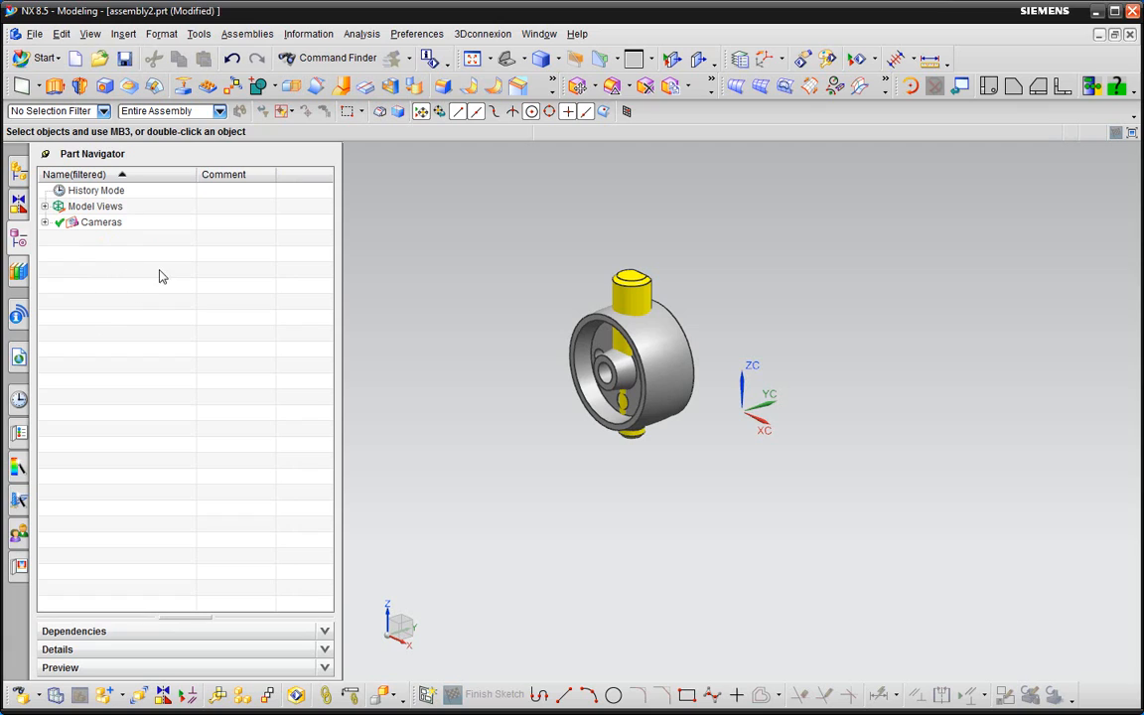
left_click(20, 164)
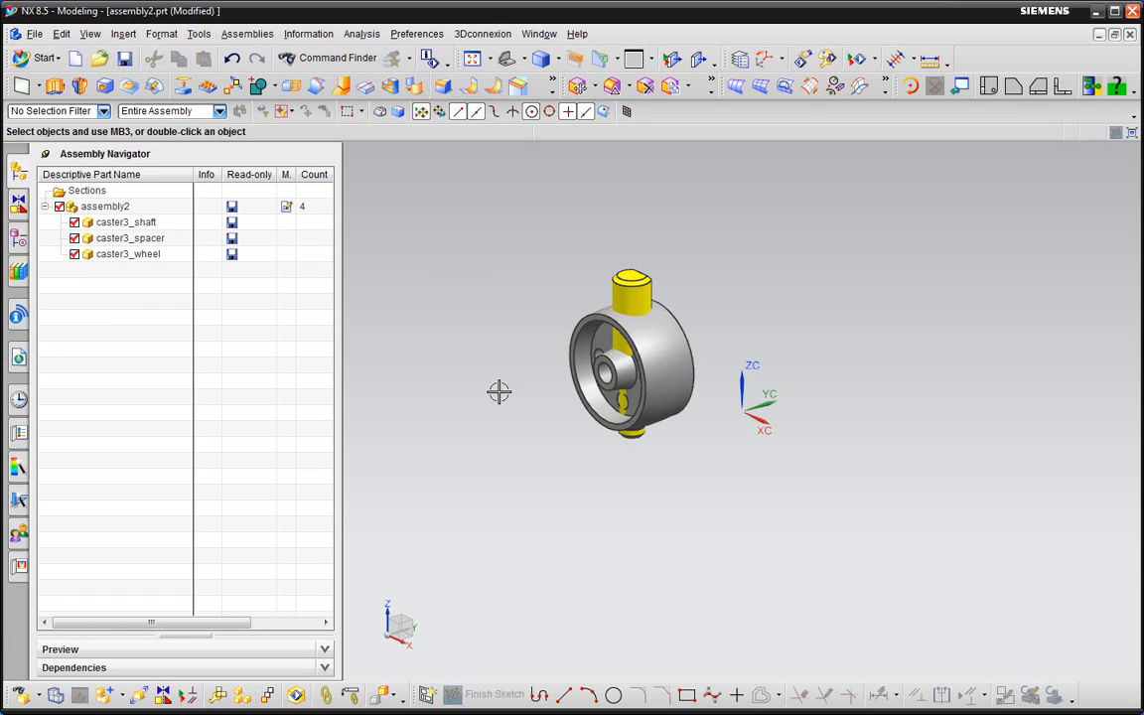
- Display caster3_spacer on its own again and review its modeling features
right_click(144, 242)
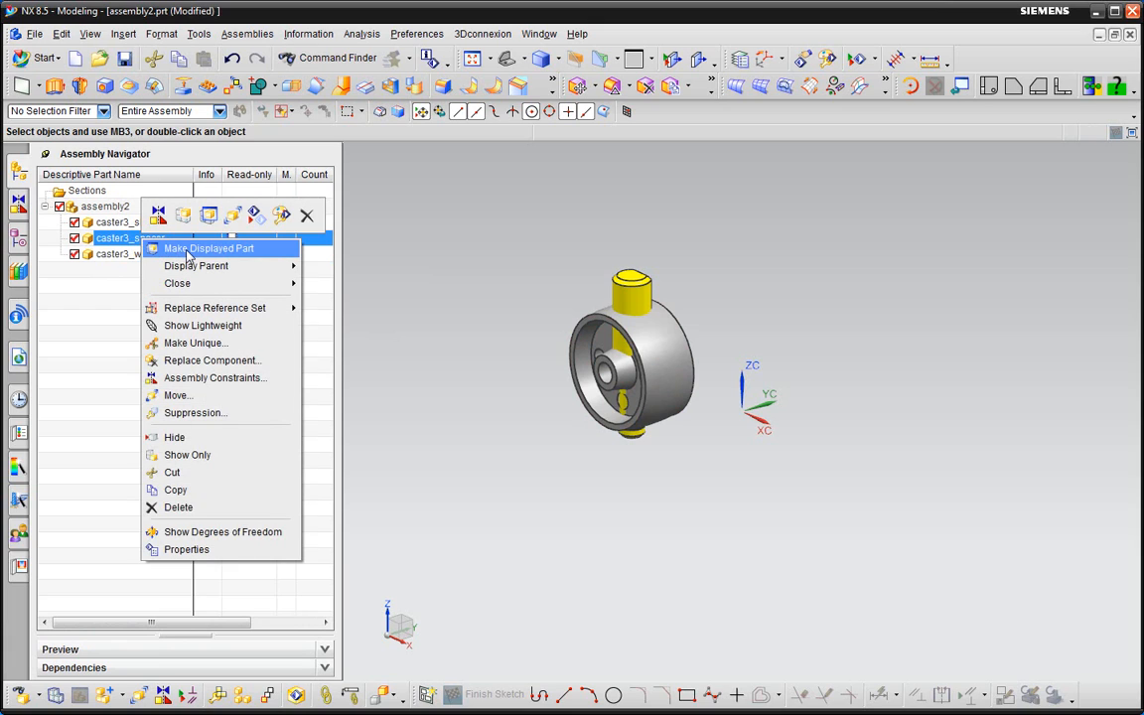
left_click(203, 249)
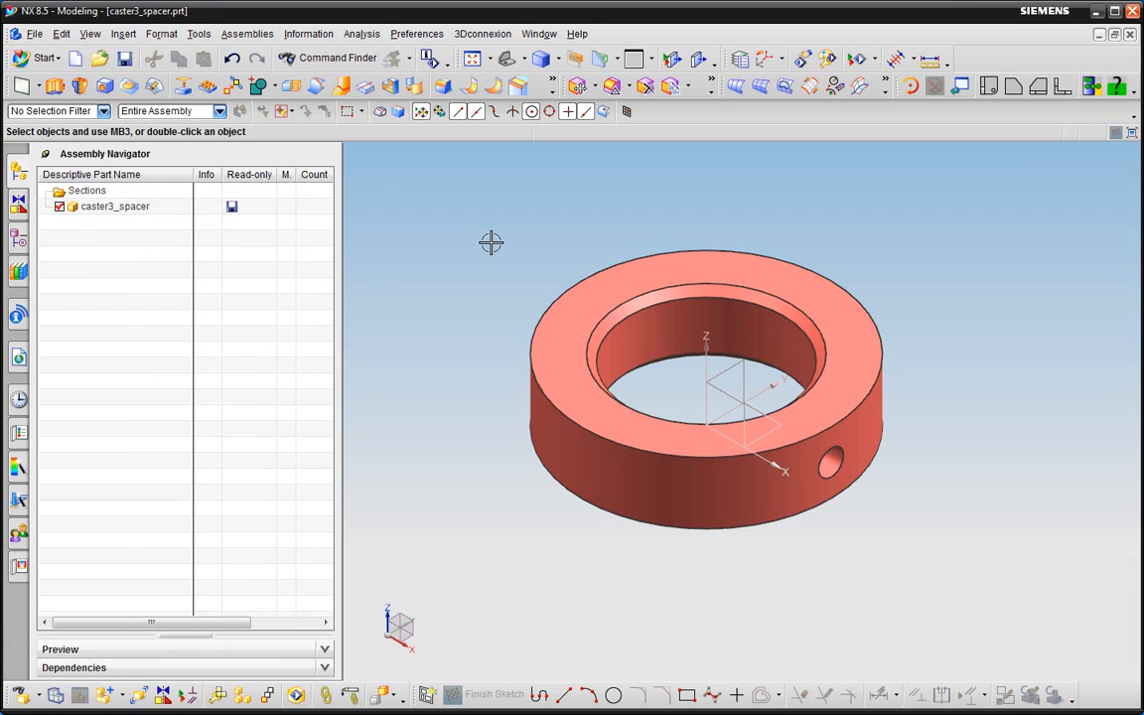
right_click(129, 207)
left_click(102, 267)
left_click(21, 238)
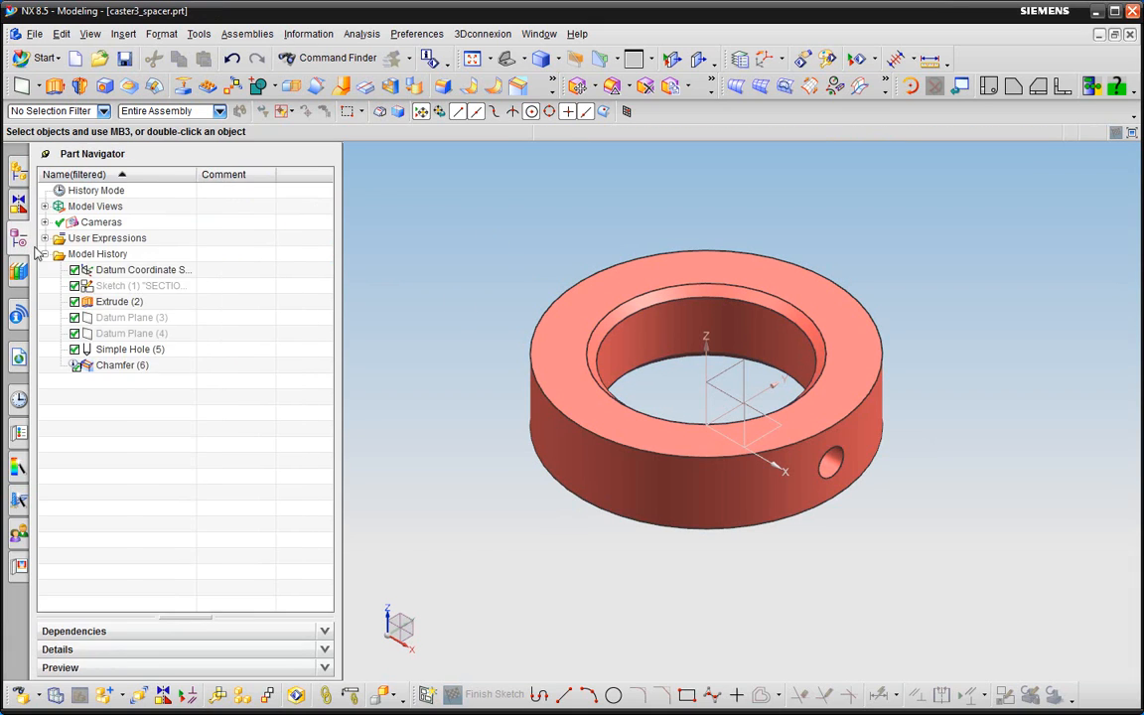
left_click(20, 169)
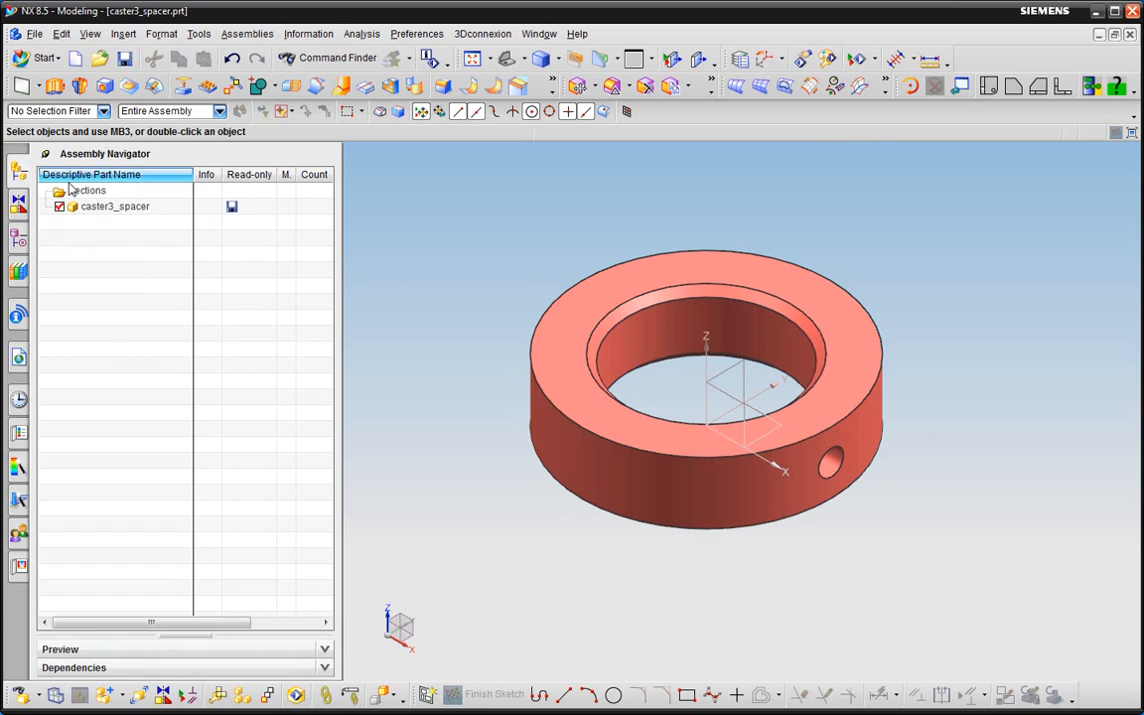
- Display the parent assembly2 again from the spacer part and dismiss the displayed-part notice
right_click(135, 209)
mouse_move(211, 226)
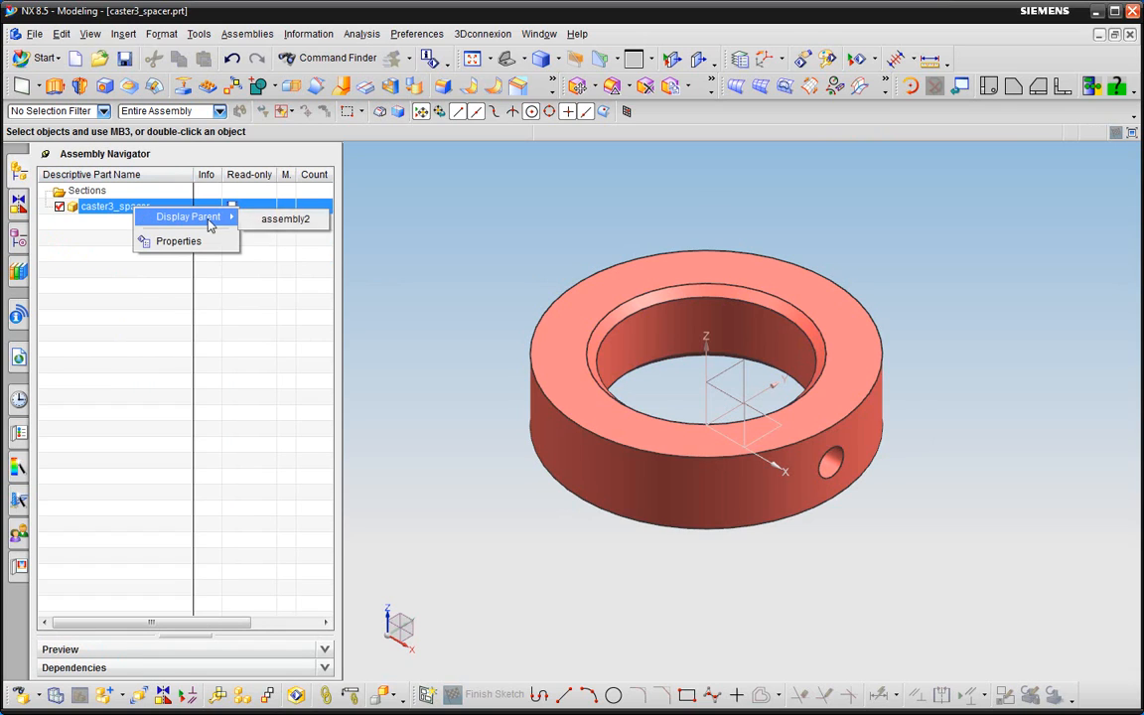
left_click(285, 218)
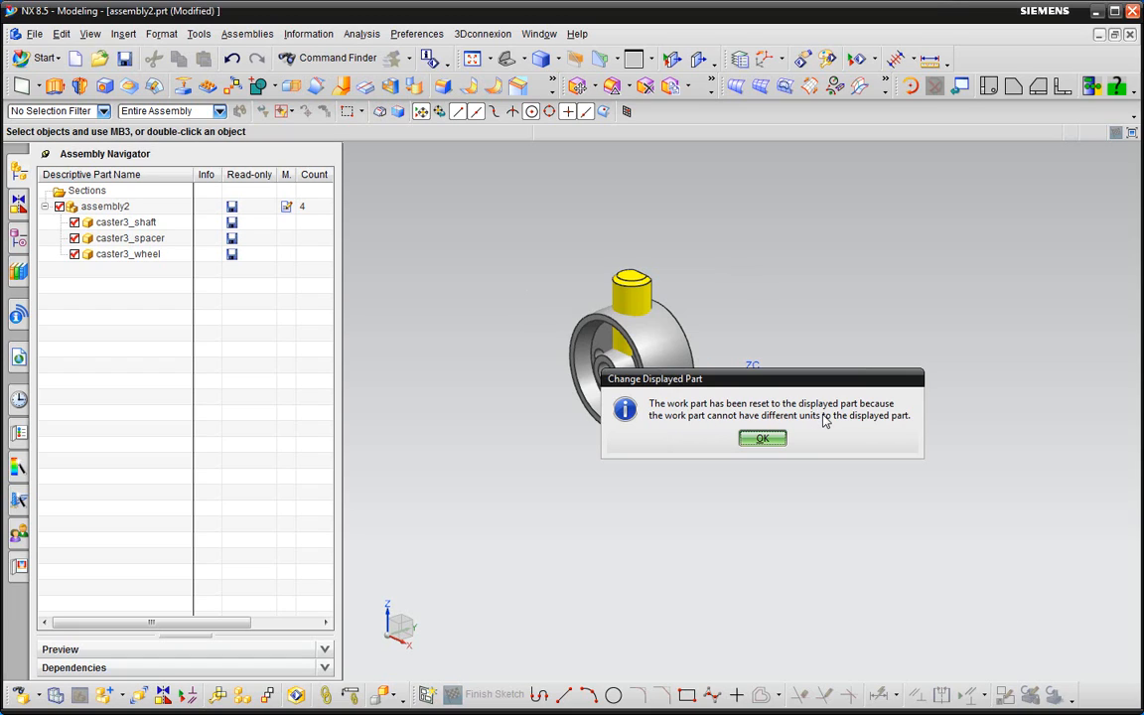
left_click(762, 440)
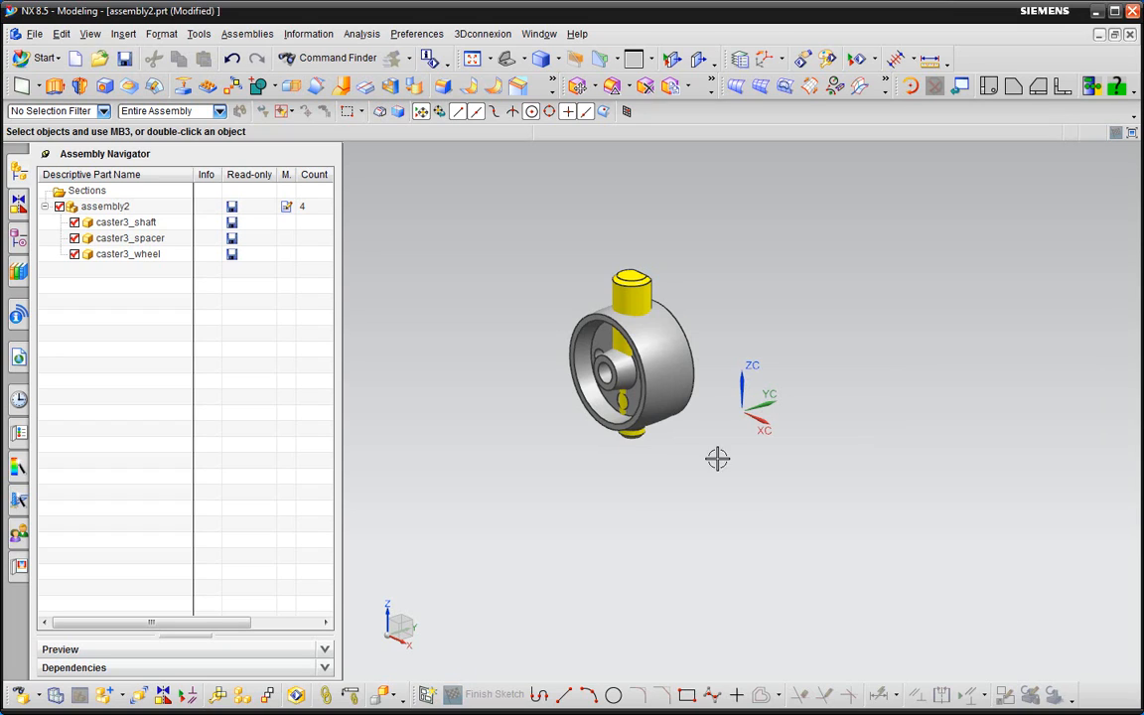
- Inspect the caster wheel up close in the assembly and check the assembly's part history
left_click(608, 404)
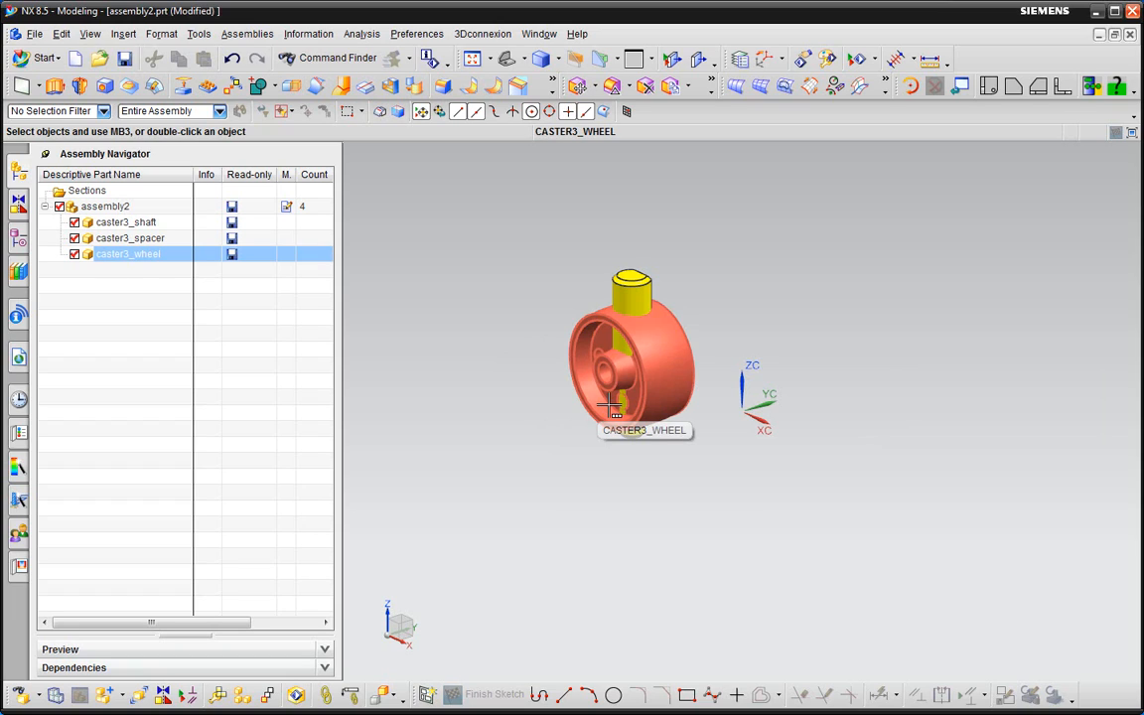
key("Escape")
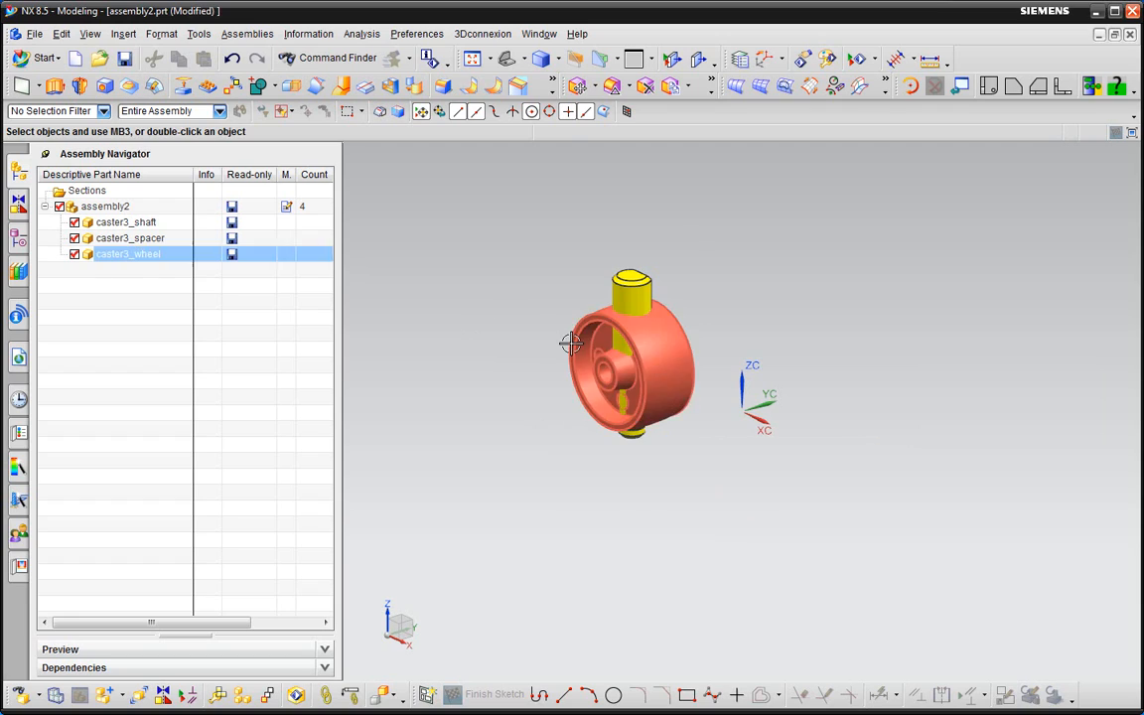
scroll(571, 342, "up", 2)
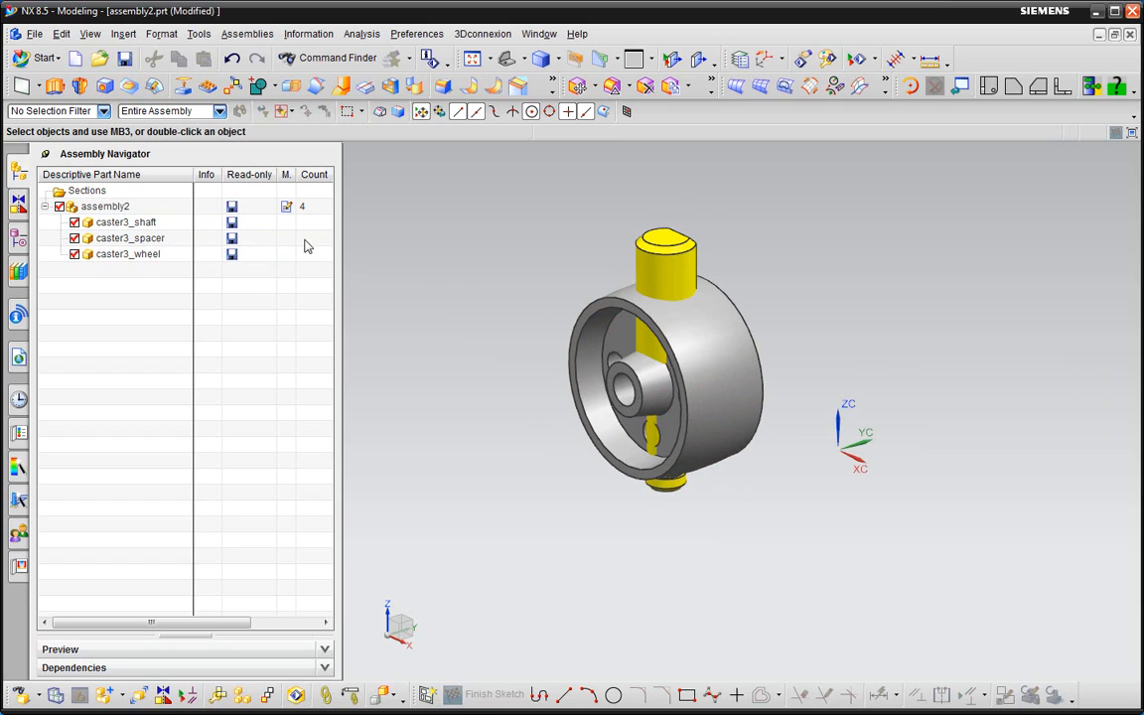
left_click(12, 222)
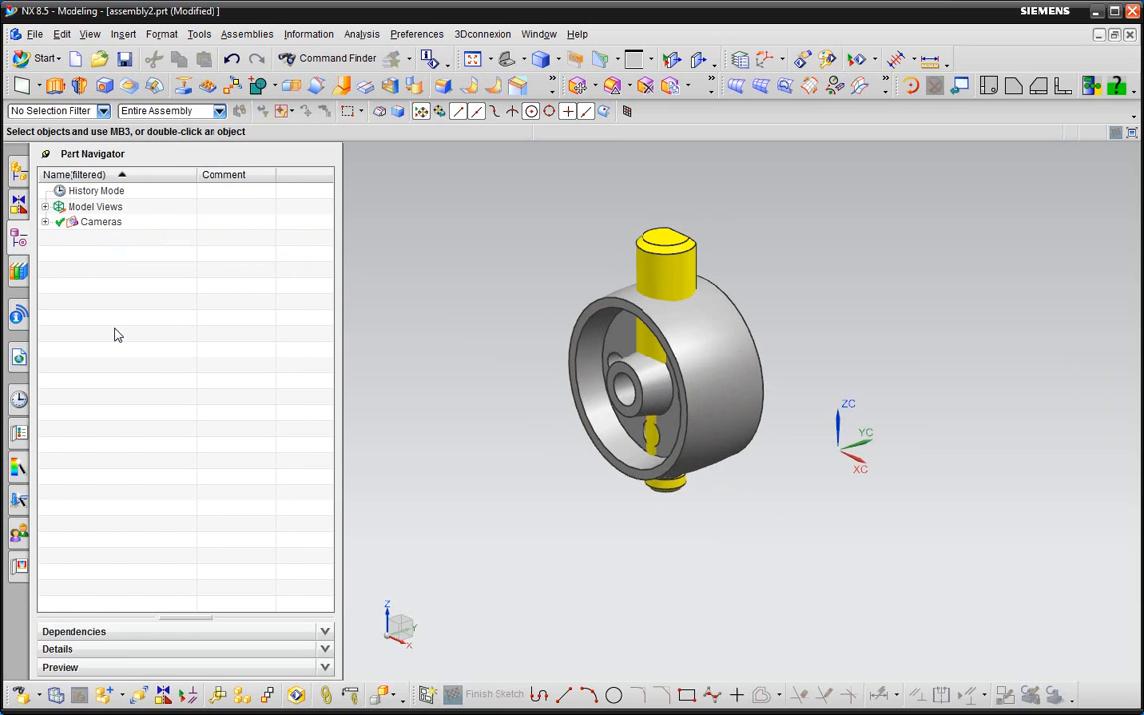
left_click(18, 173)
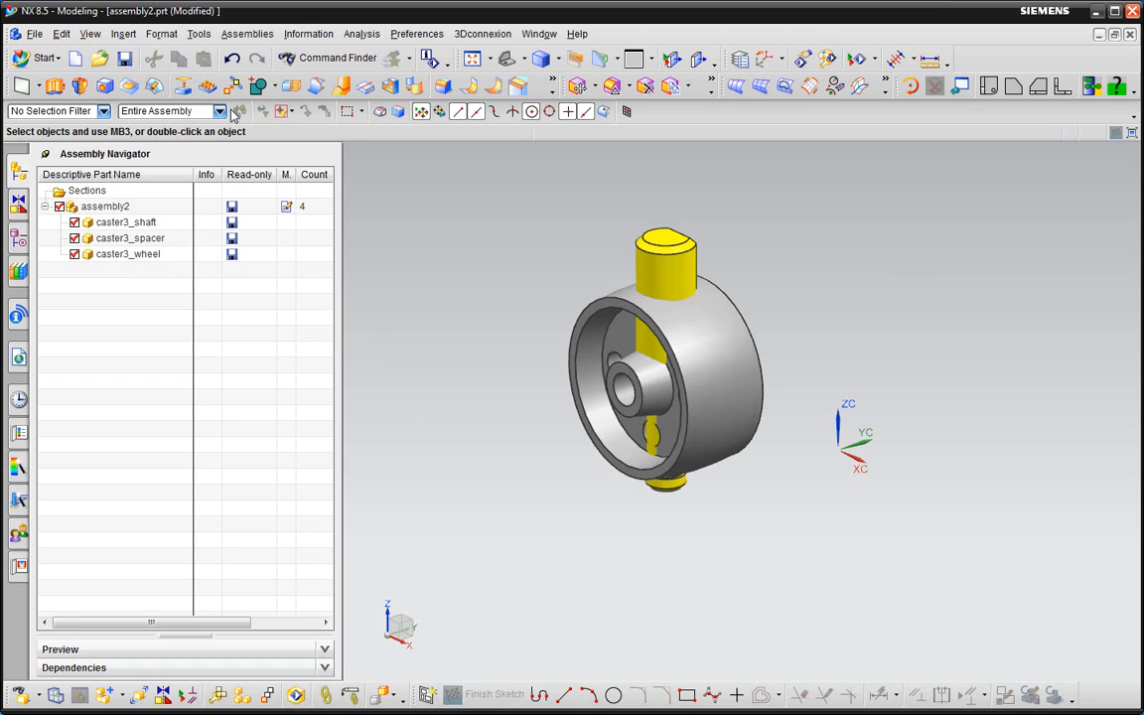
- Close all open files without saving assembly2.prt
left_click(35, 34)
mouse_move(99, 90)
left_click(211, 109)
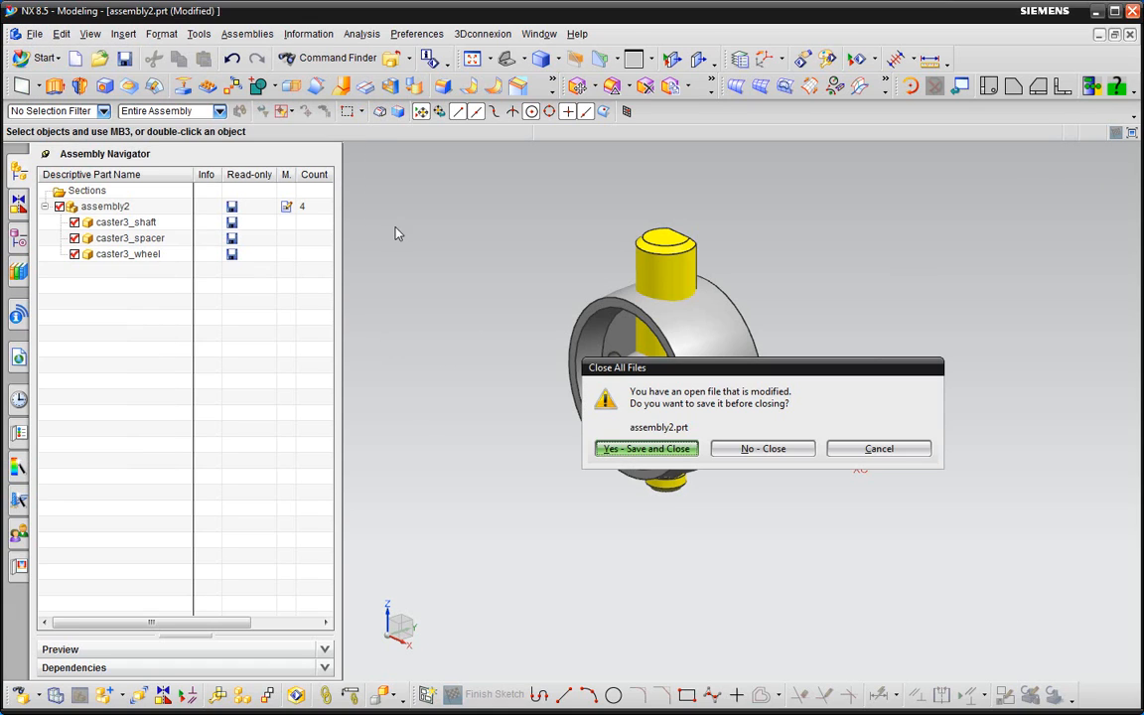
left_click(761, 449)
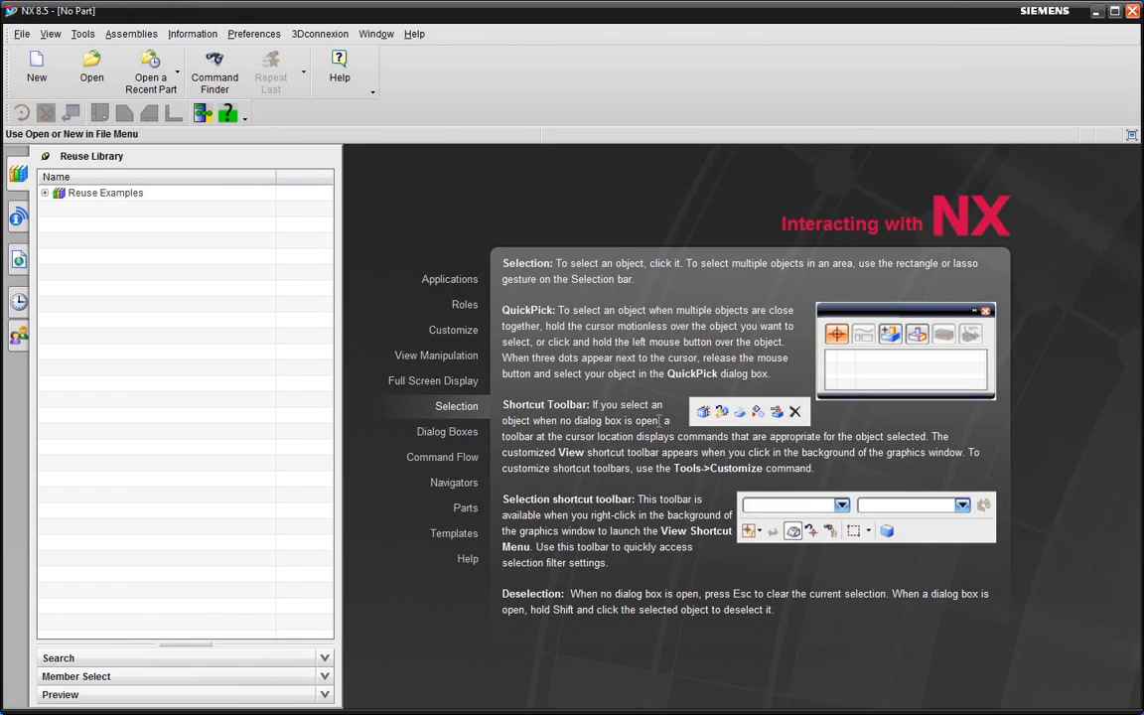
- Start a new file from the Assembly template with its units set to inches
mouse_move(392, 544)
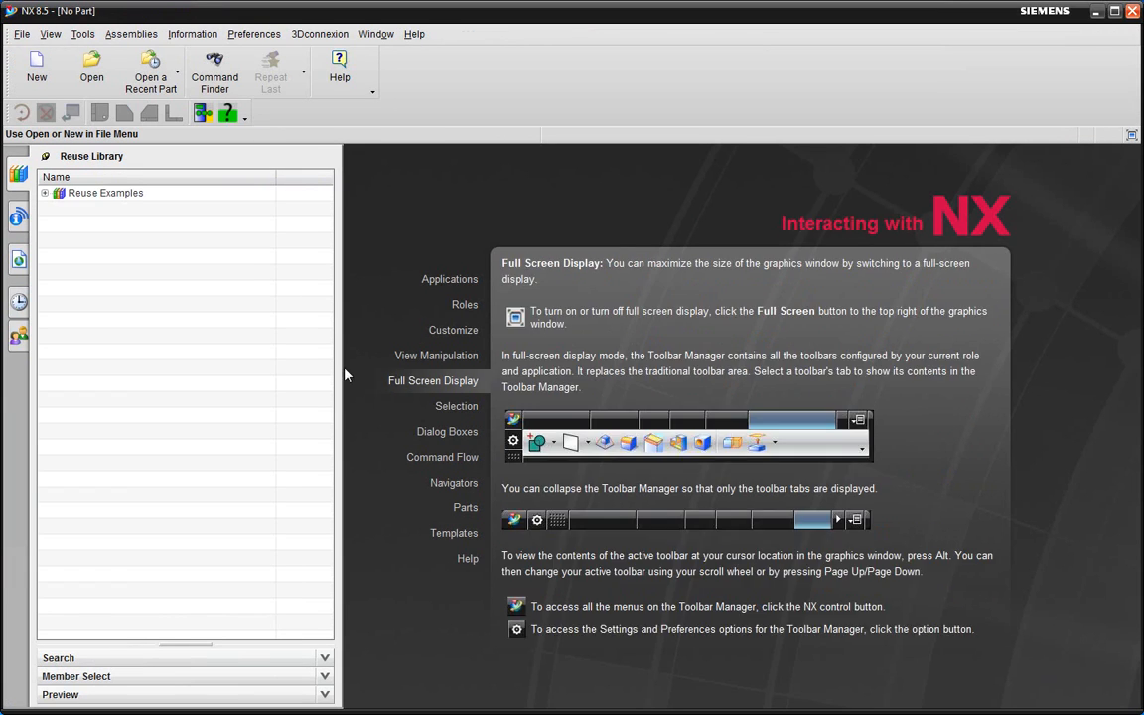
left_click(37, 79)
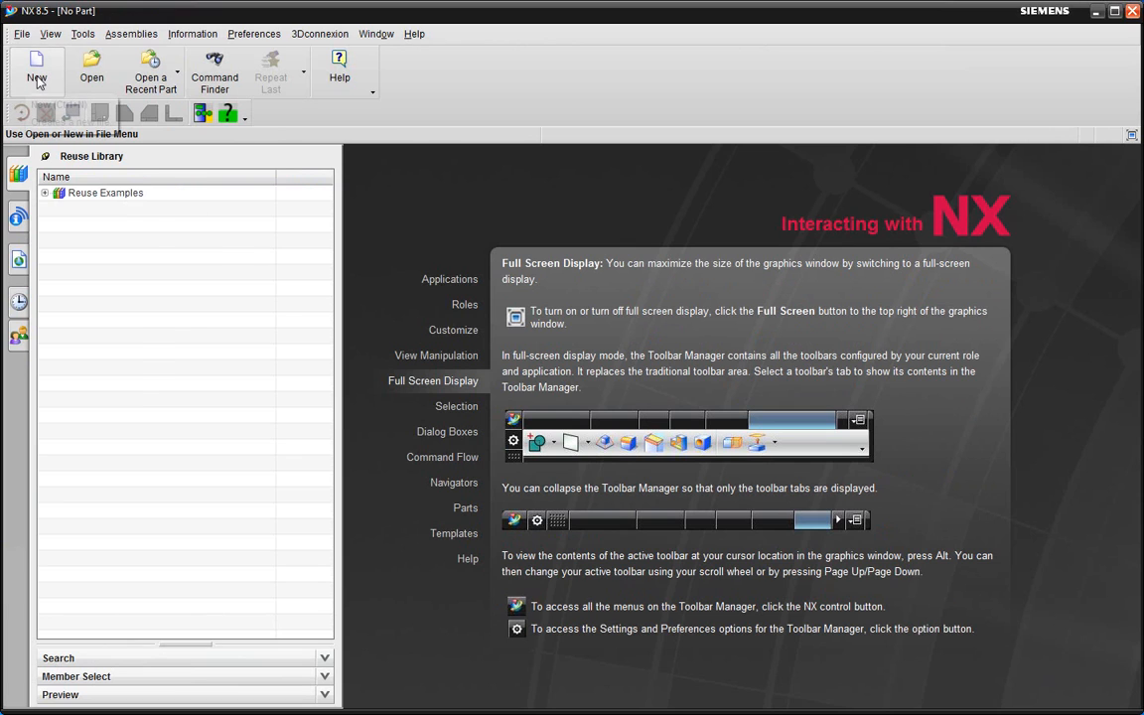
left_click(484, 155)
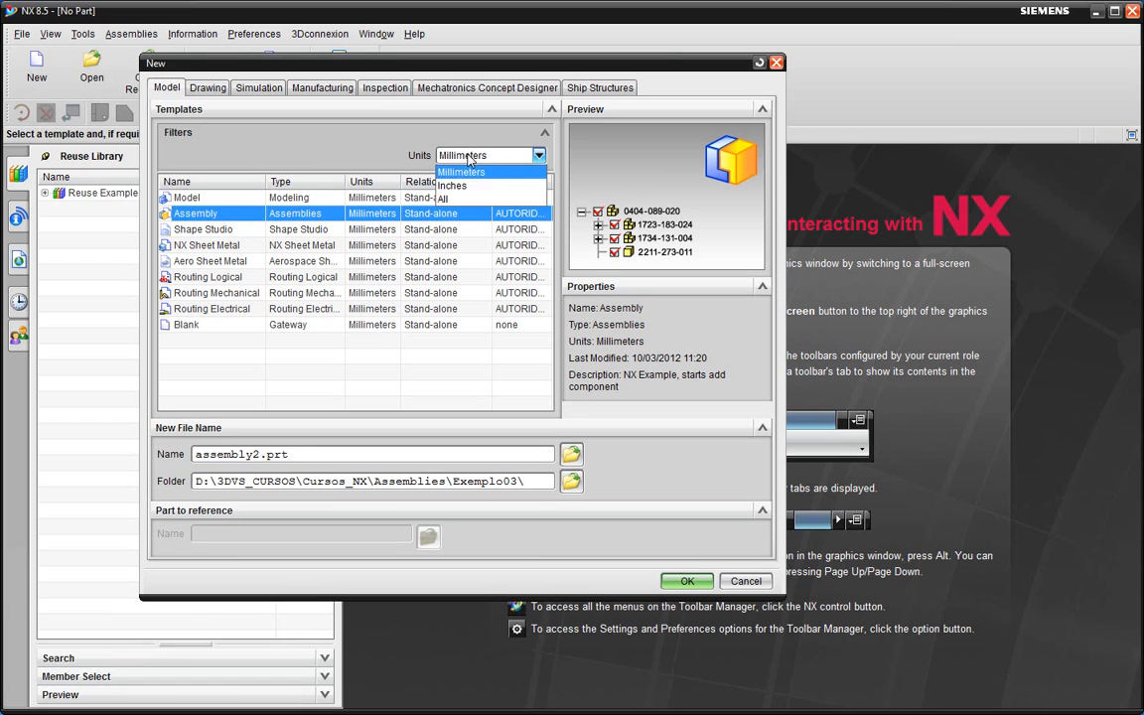
left_click(455, 185)
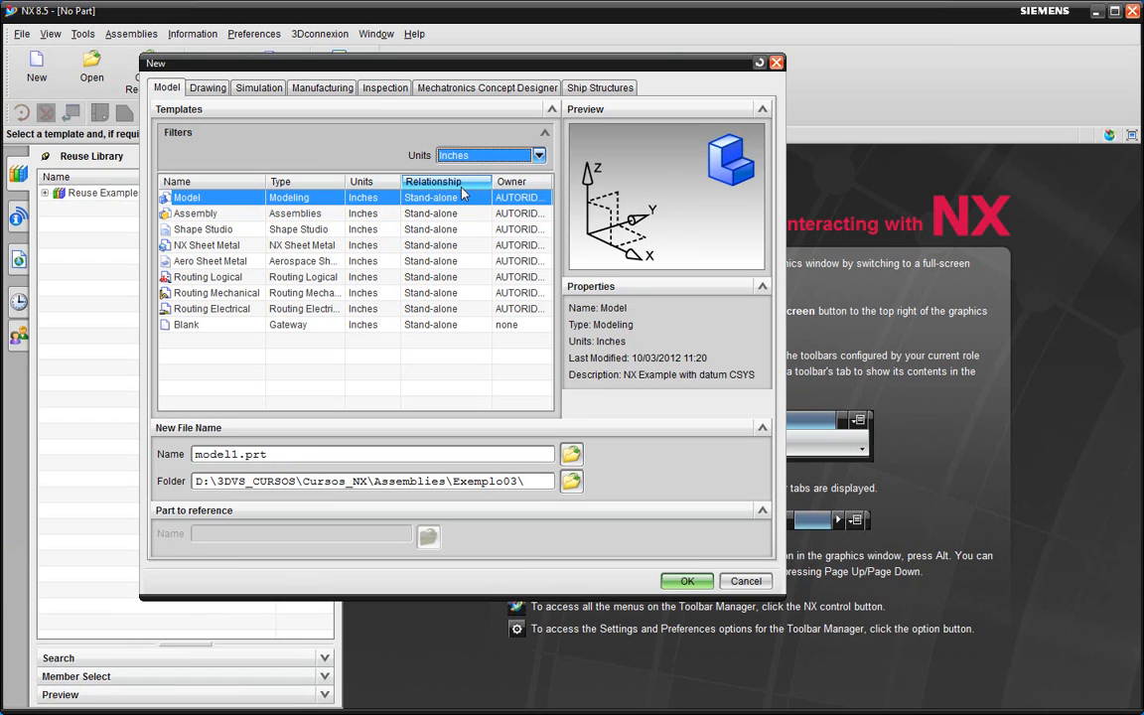
left_click(193, 212)
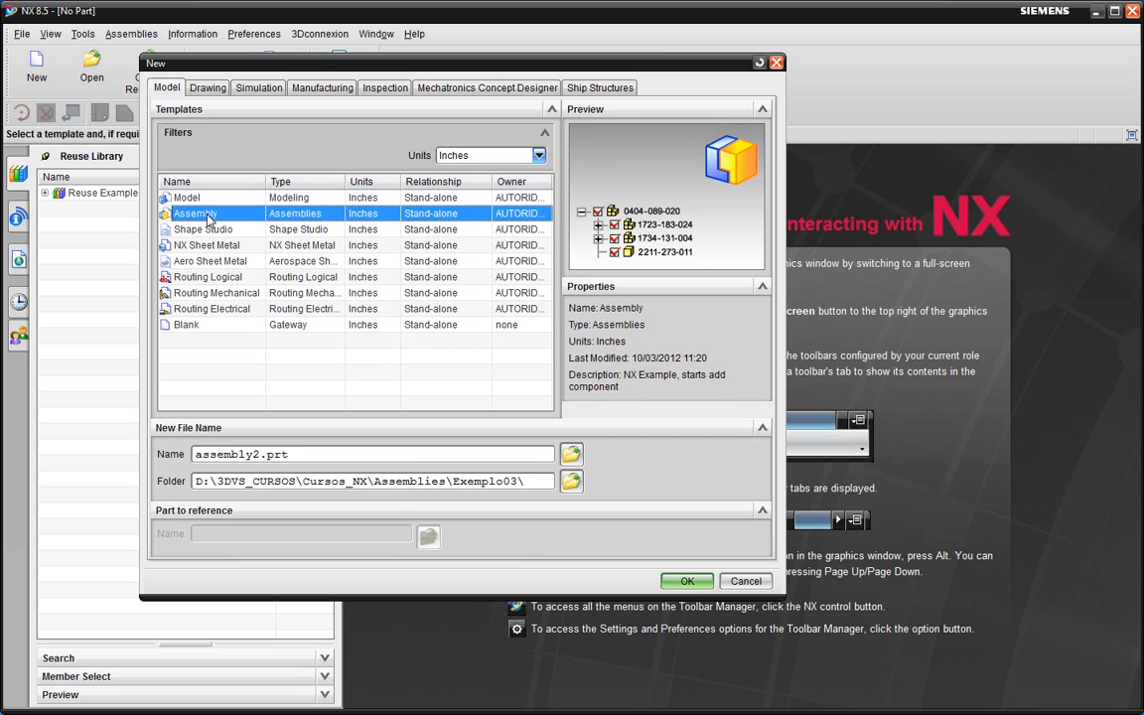
- Create the assembly as Montagem.prt in the Exemplo03 folder and dismiss the initial Add Component dialog
left_click(571, 481)
left_click_drag(715, 334, 491, 131)
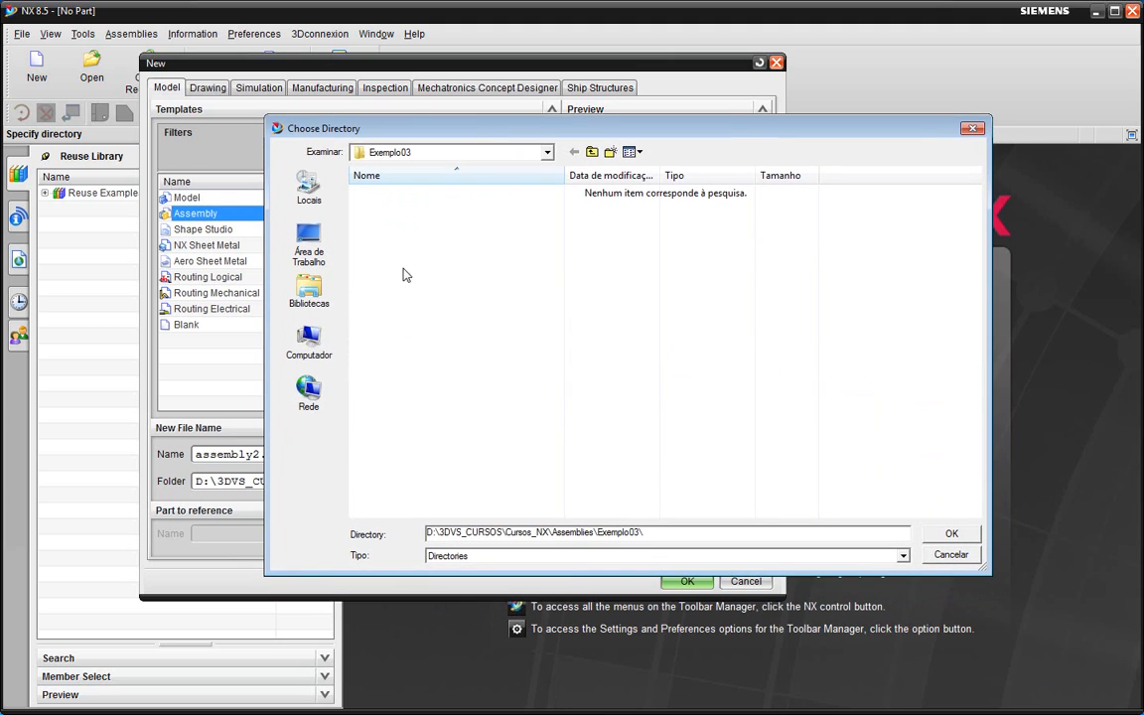
left_click(951, 533)
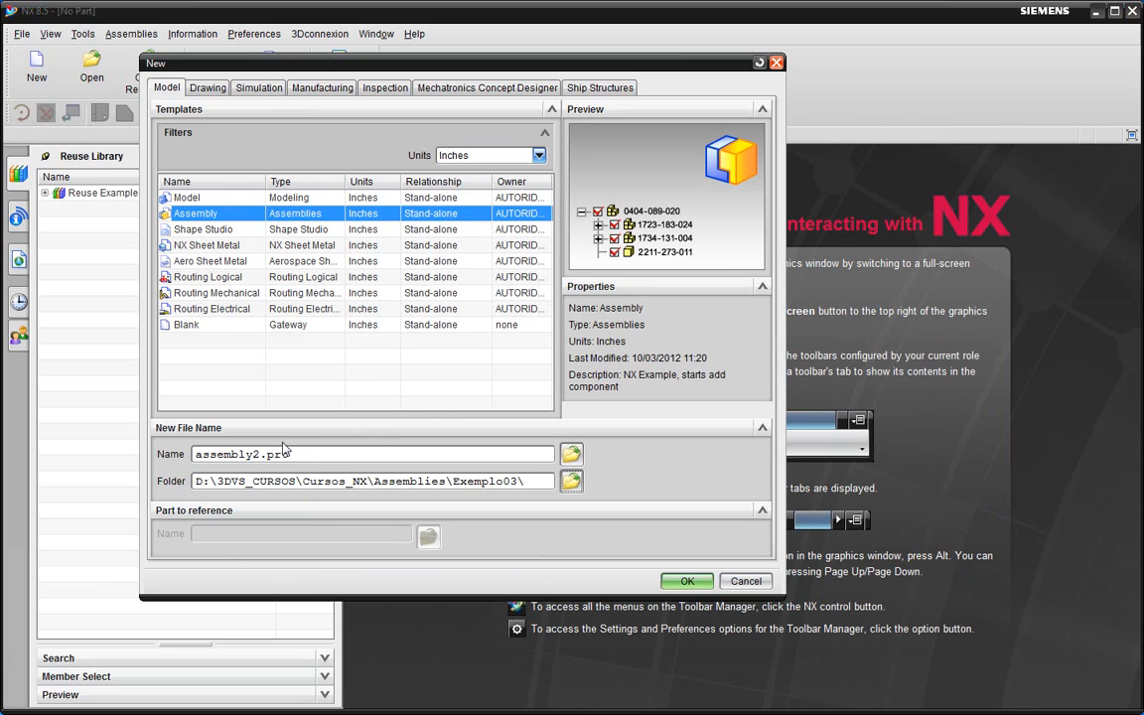
left_click_drag(260, 454, 49, 454)
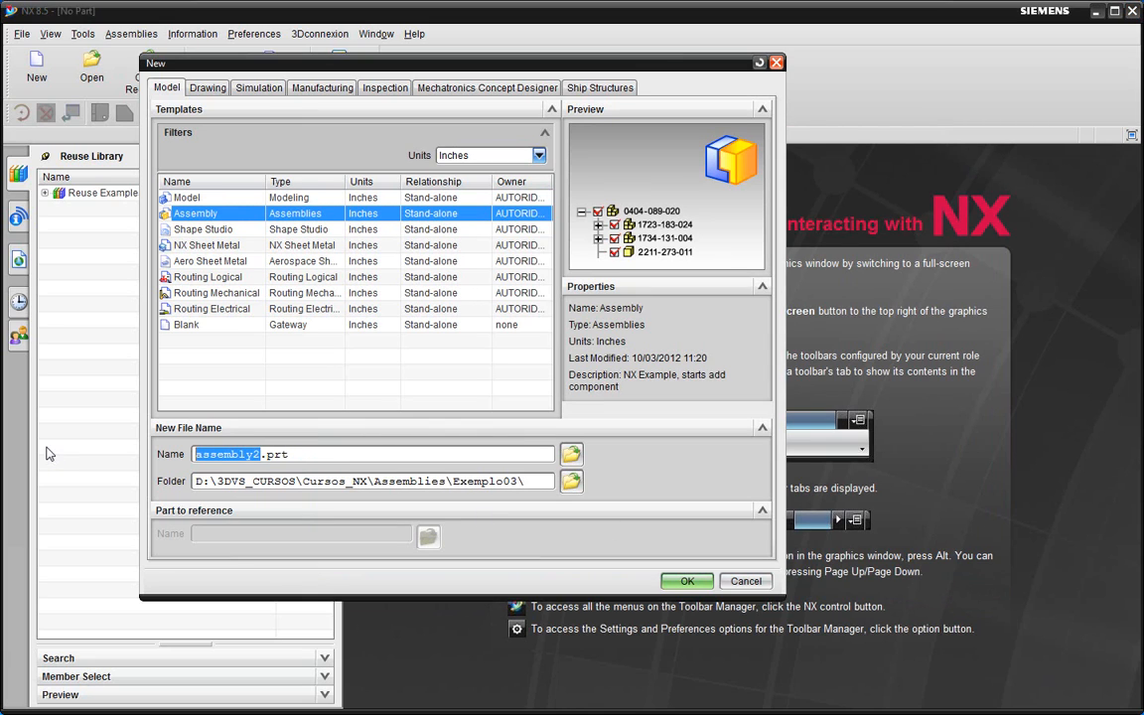
type("Montag")
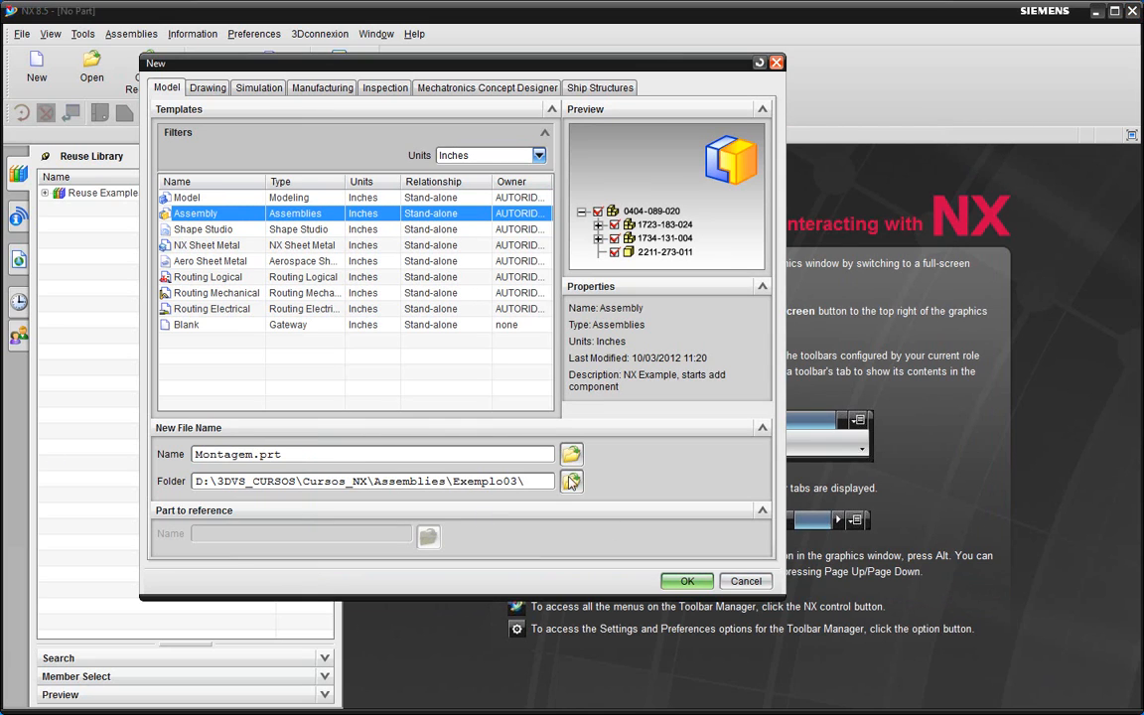
left_click(686, 581)
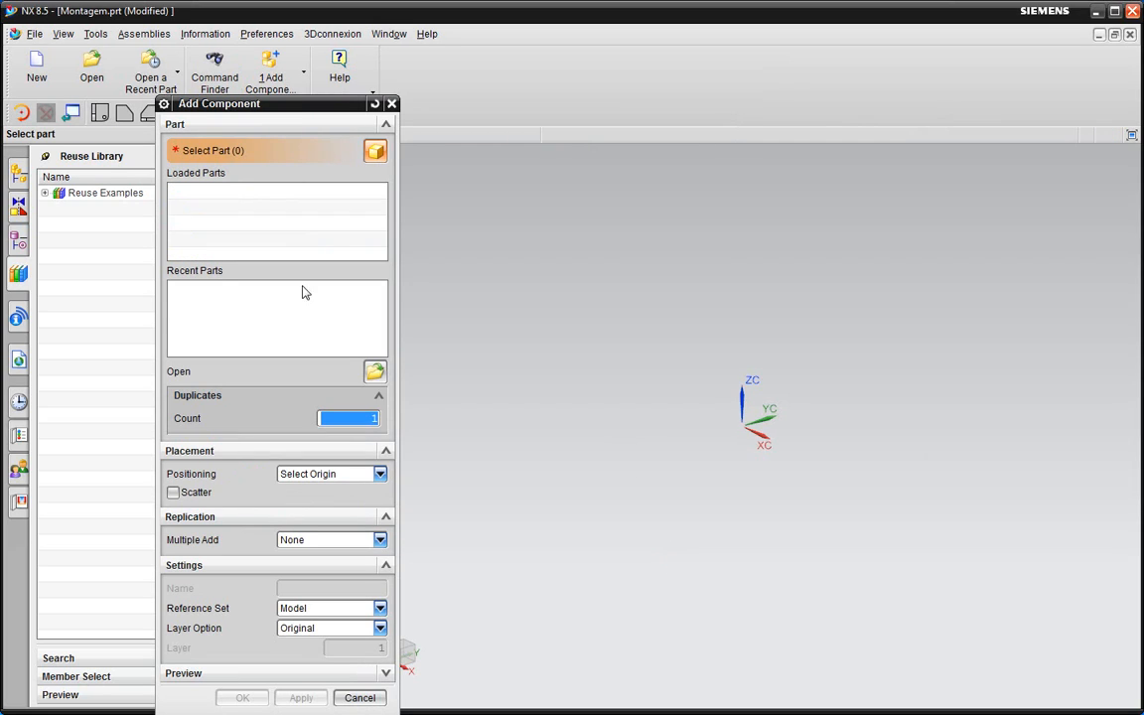
left_click_drag(286, 112, 568, 65)
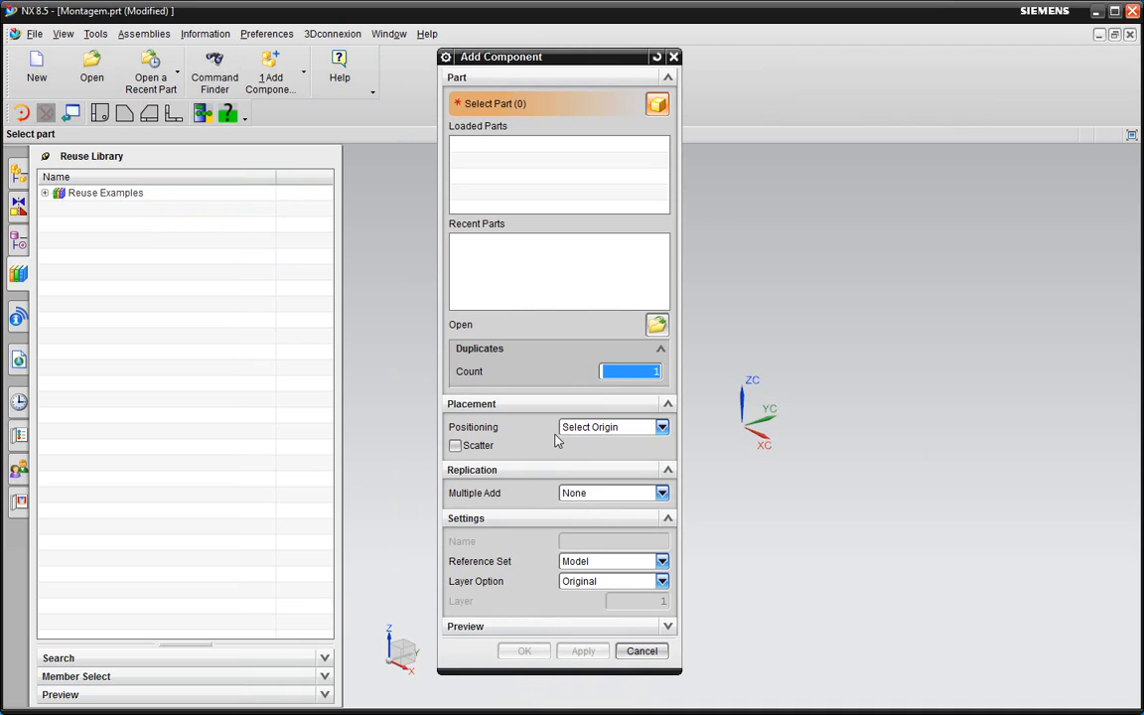
left_click(641, 650)
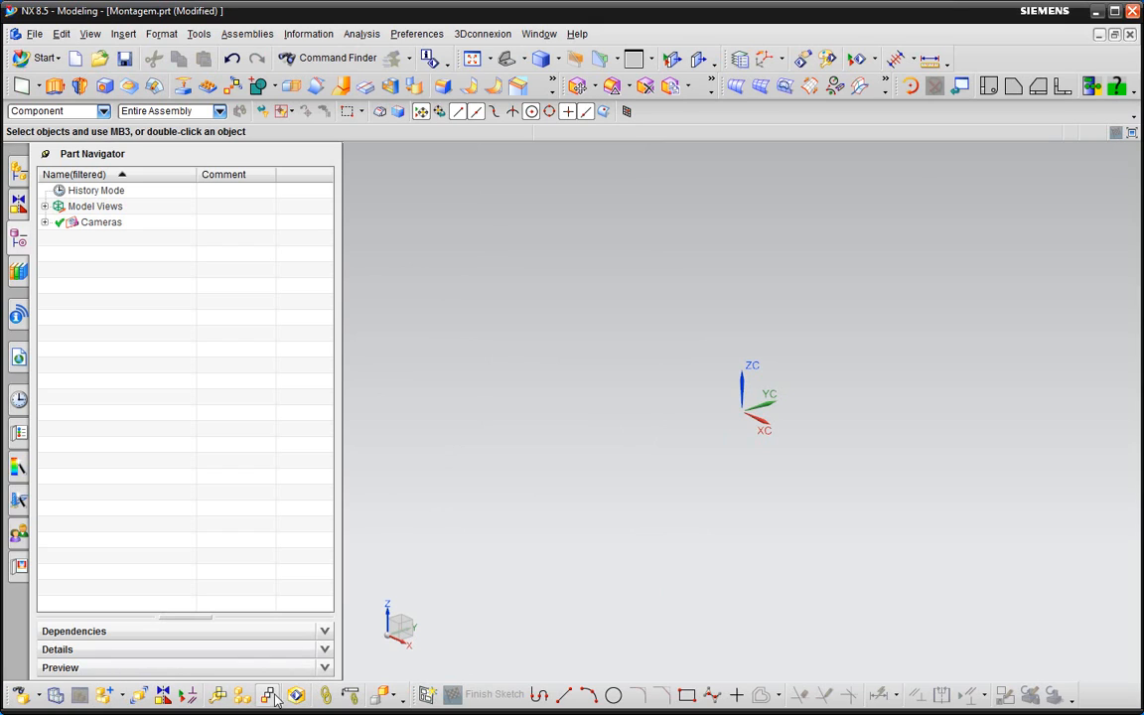
- Start adding components and load all eight caster3 parts, from caster3_axle to caster3_wheel, from the Exemplo03 folder
left_click(252, 36)
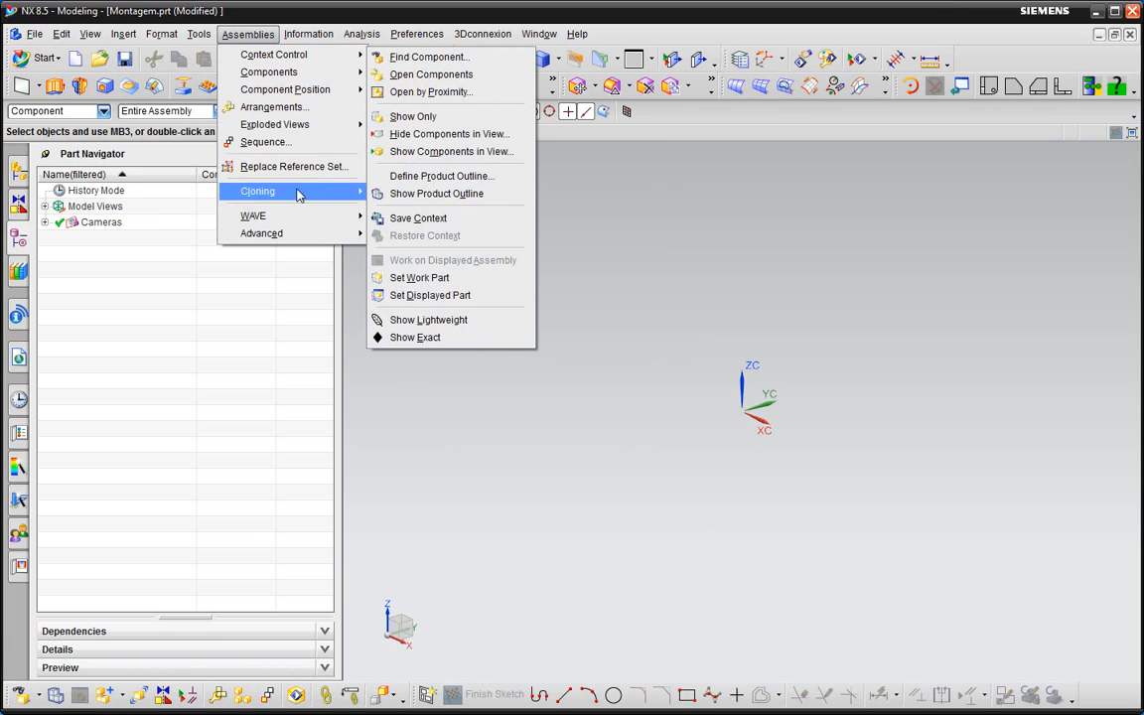
mouse_move(287, 73)
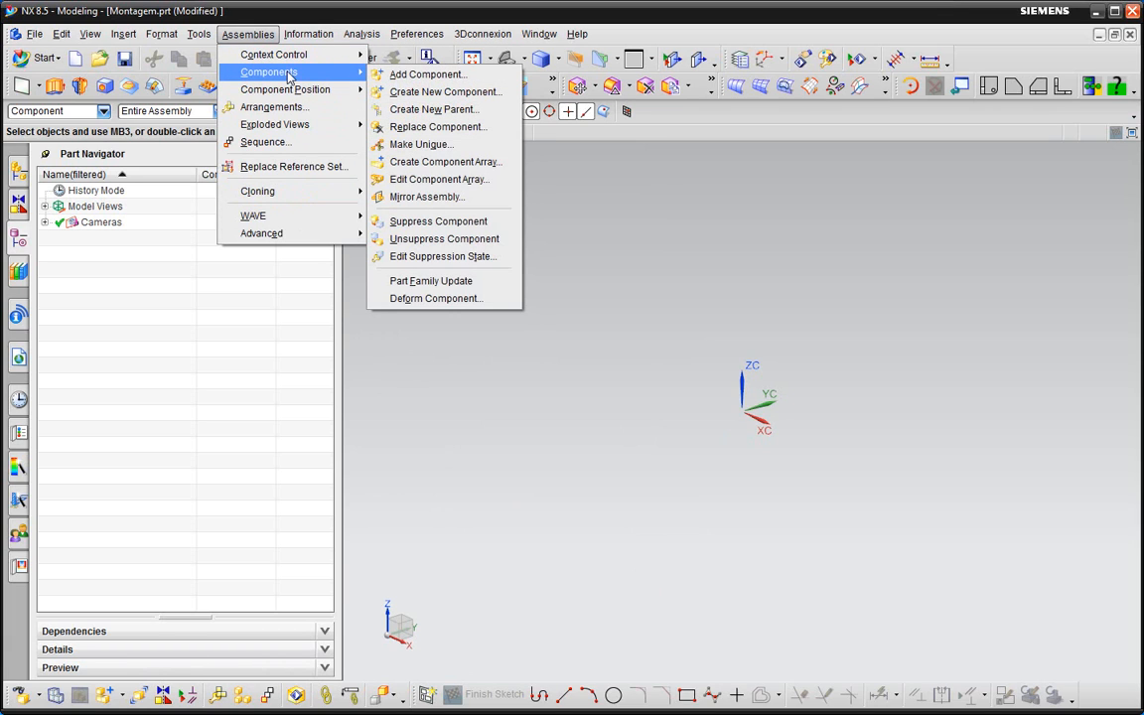
left_click(417, 74)
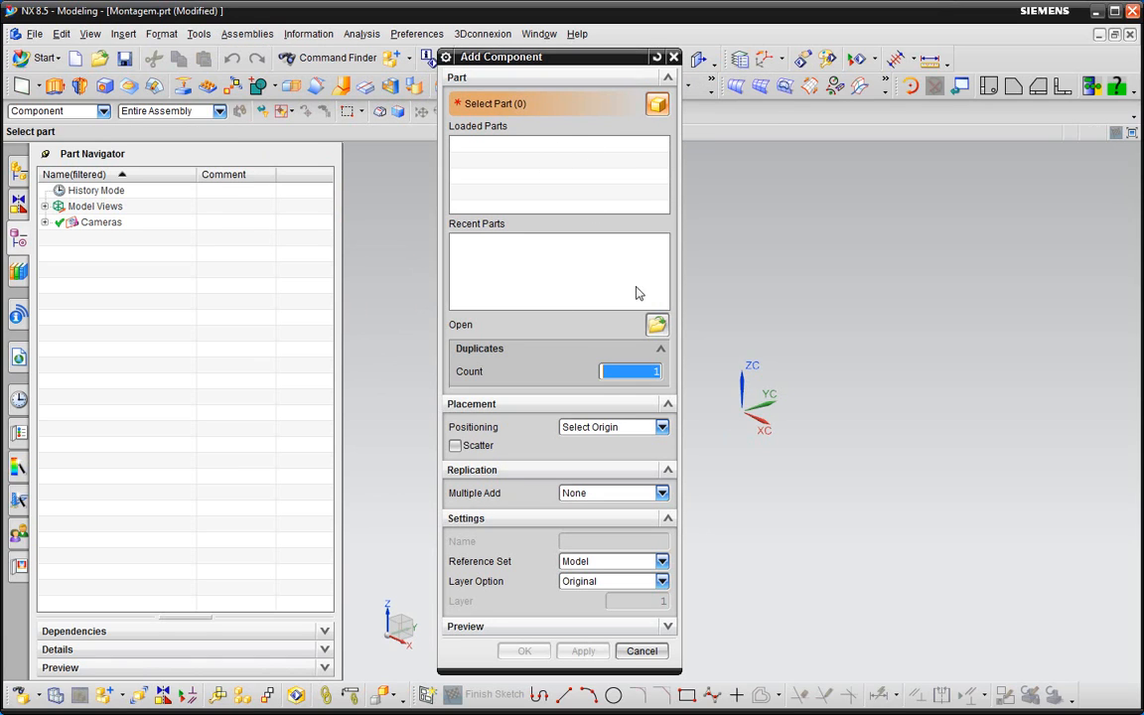
left_click(655, 325)
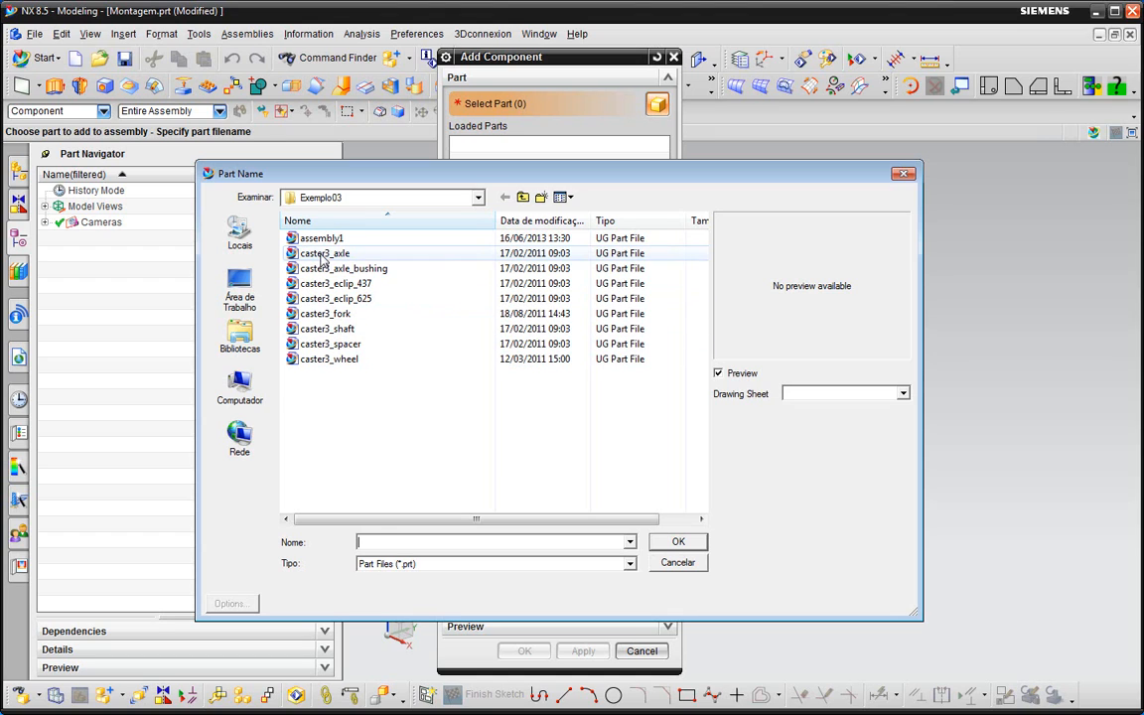
left_click(322, 255)
left_click(334, 359, "shift")
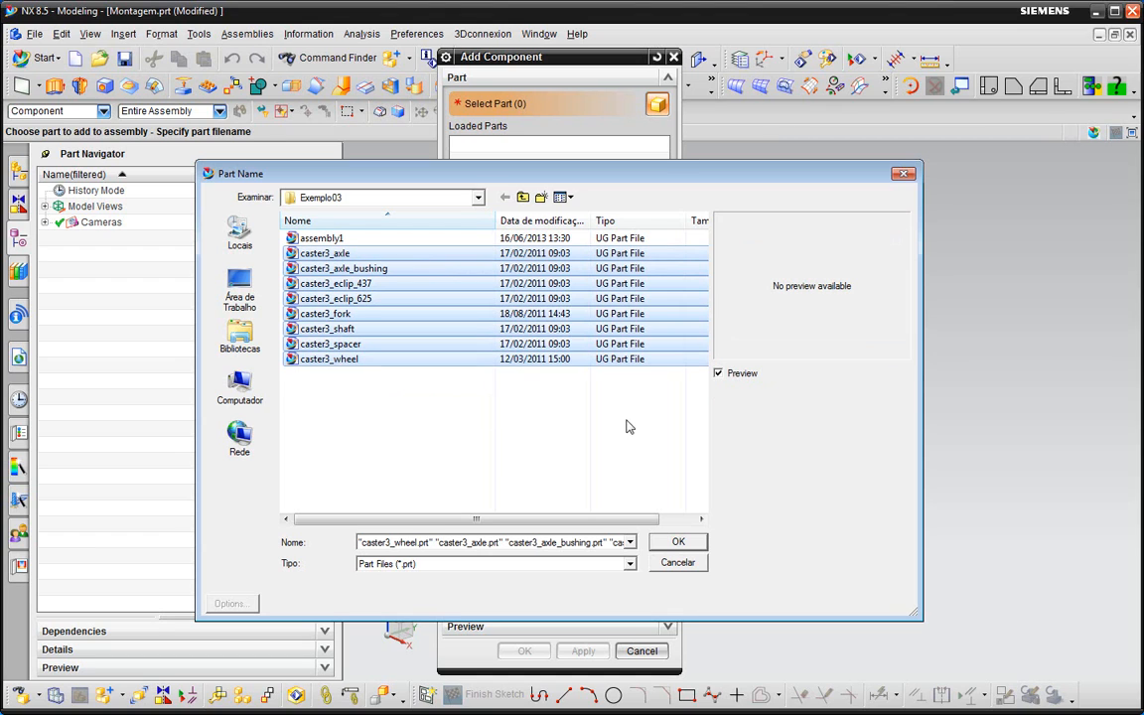
left_click(678, 541)
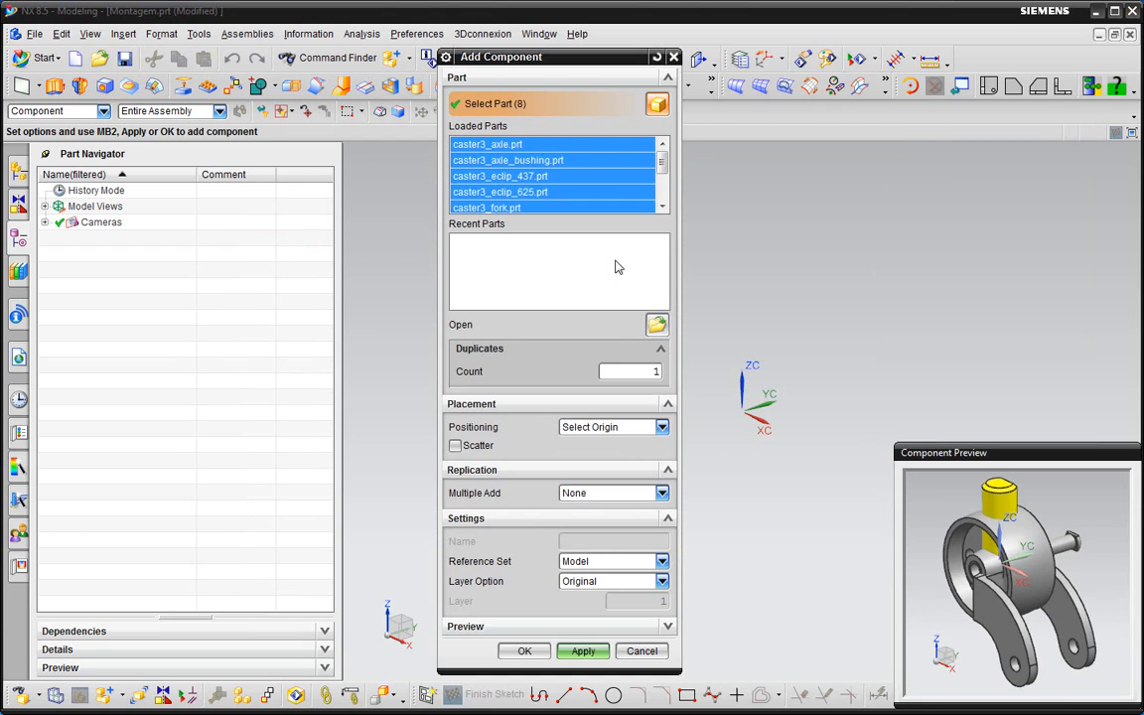
- Add only caster3_axle to the assembly, placing it at about X 1.27, Y 4.72, Z 0 in
left_click_drag(548, 65, 291, 29)
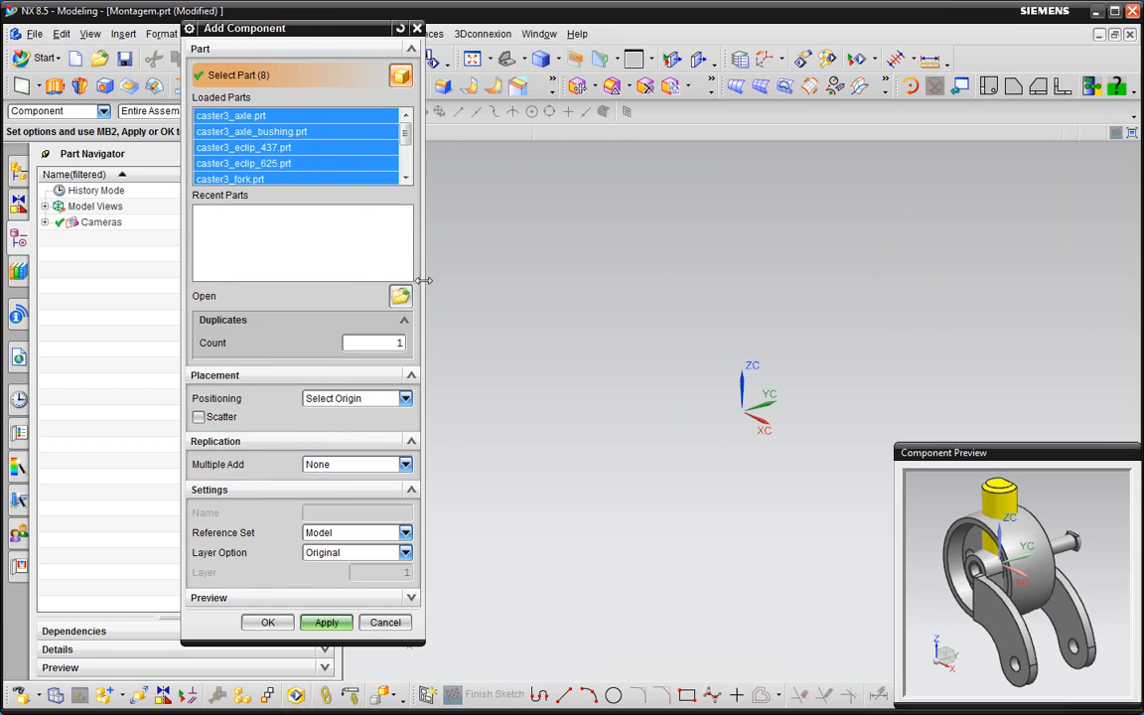
mouse_move(406, 136)
left_mouse_down()
mouse_move(406, 168)
mouse_move(404, 130)
left_mouse_up()
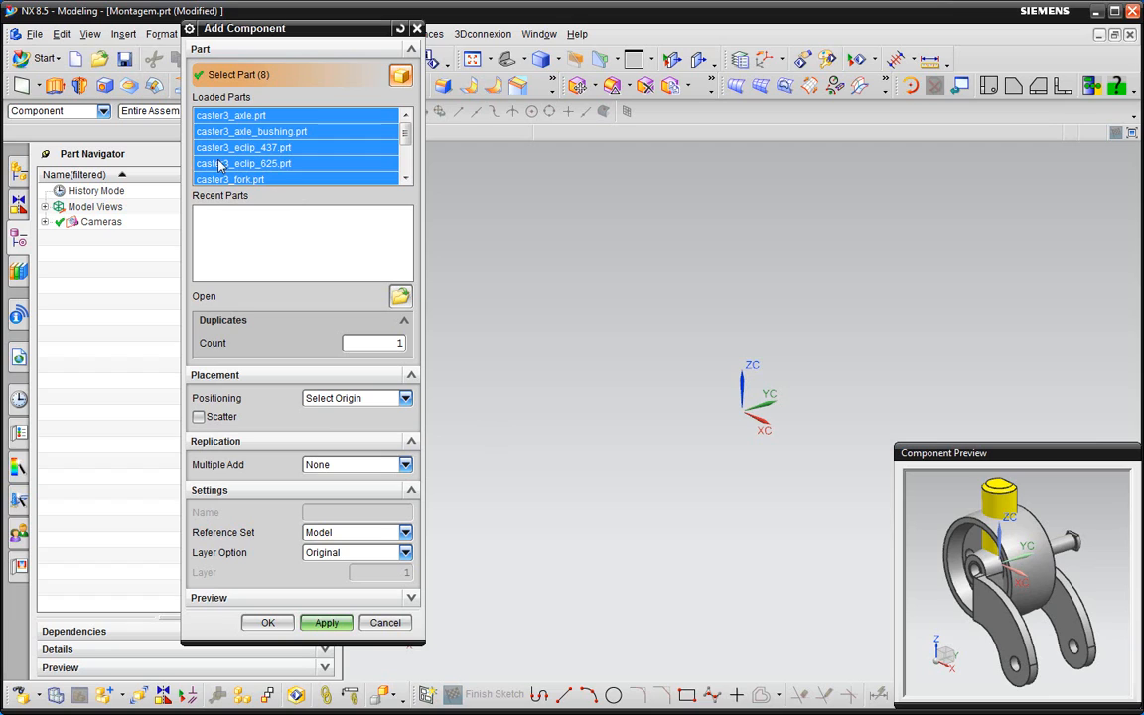
left_click(258, 118)
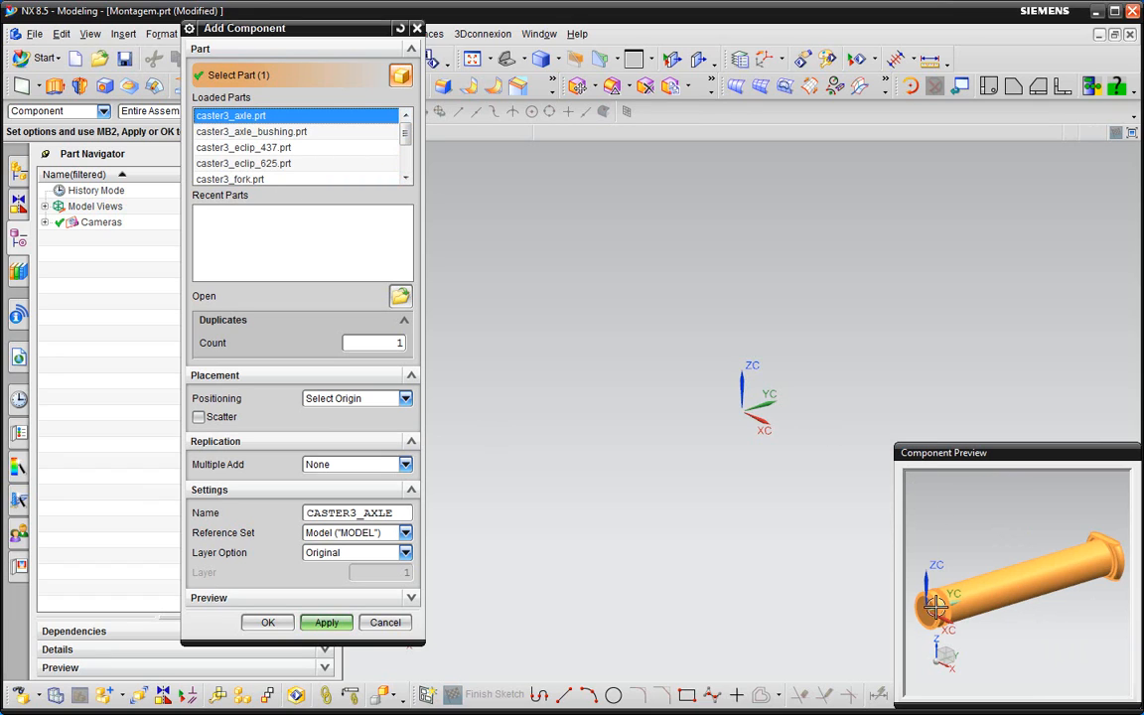
left_click(327, 622)
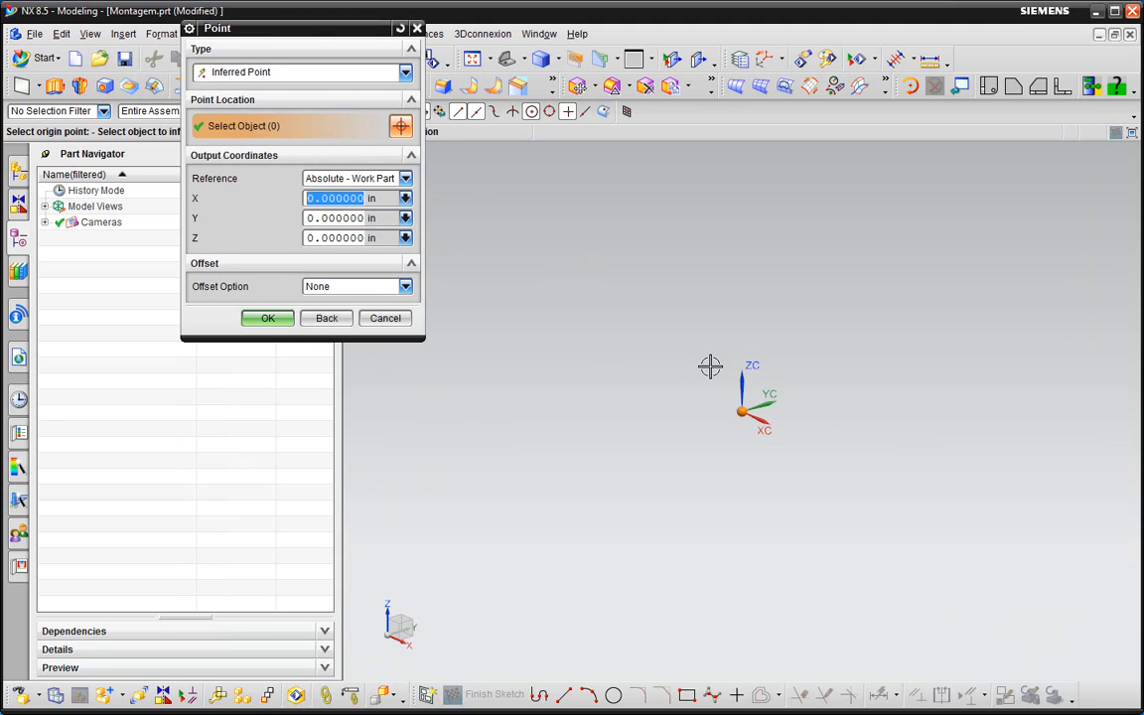
left_click(903, 388)
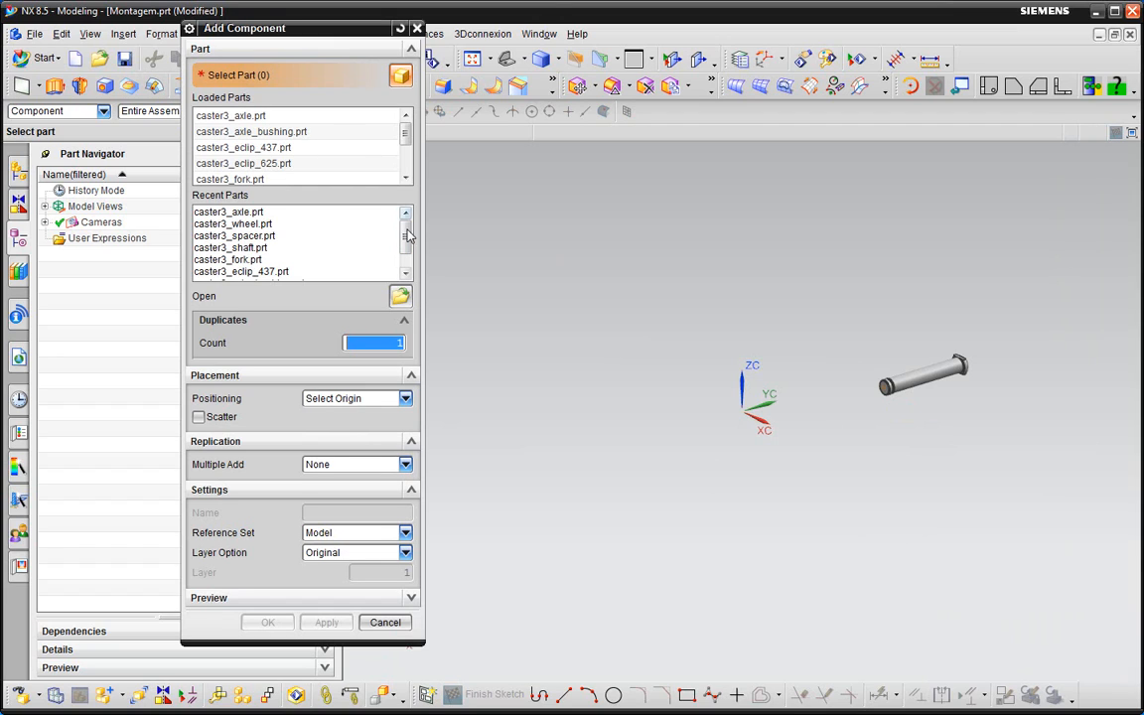
- Add the remaining seven caster3 parts together, from caster3_axle_bushing to caster3_wheel, at about X -3.70, Y 0.50, Z 0 in
left_click(254, 117)
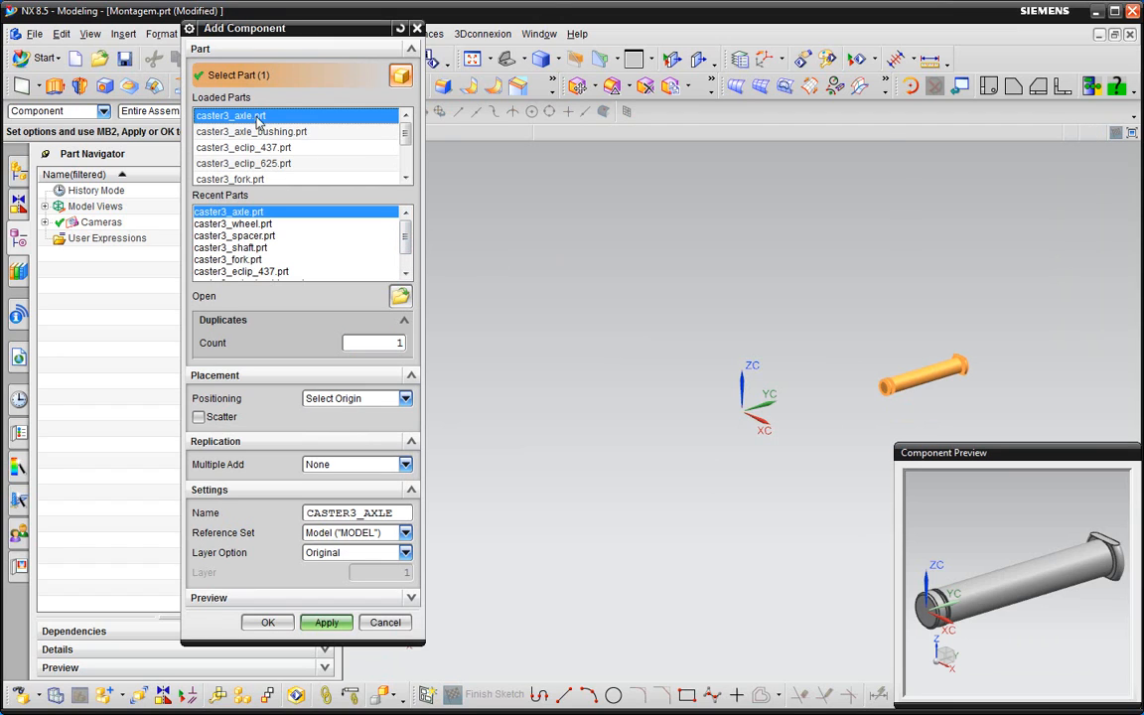
left_click(256, 131)
scroll(363, 139, "down", 2)
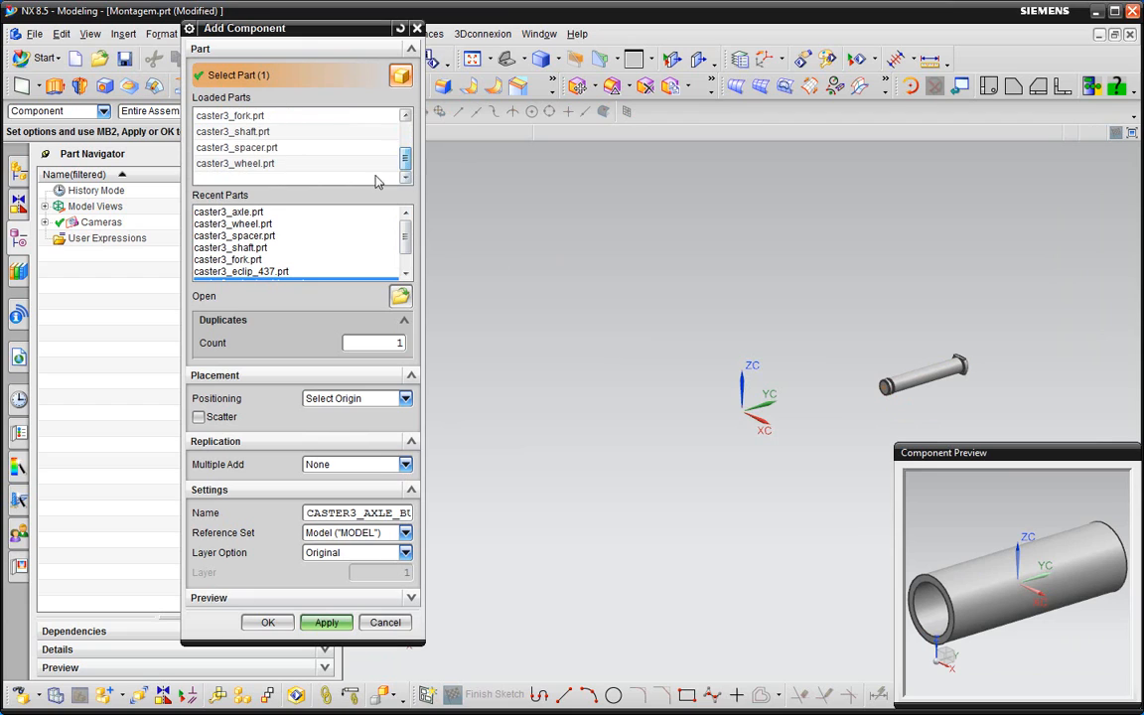
left_click(266, 163, "shift")
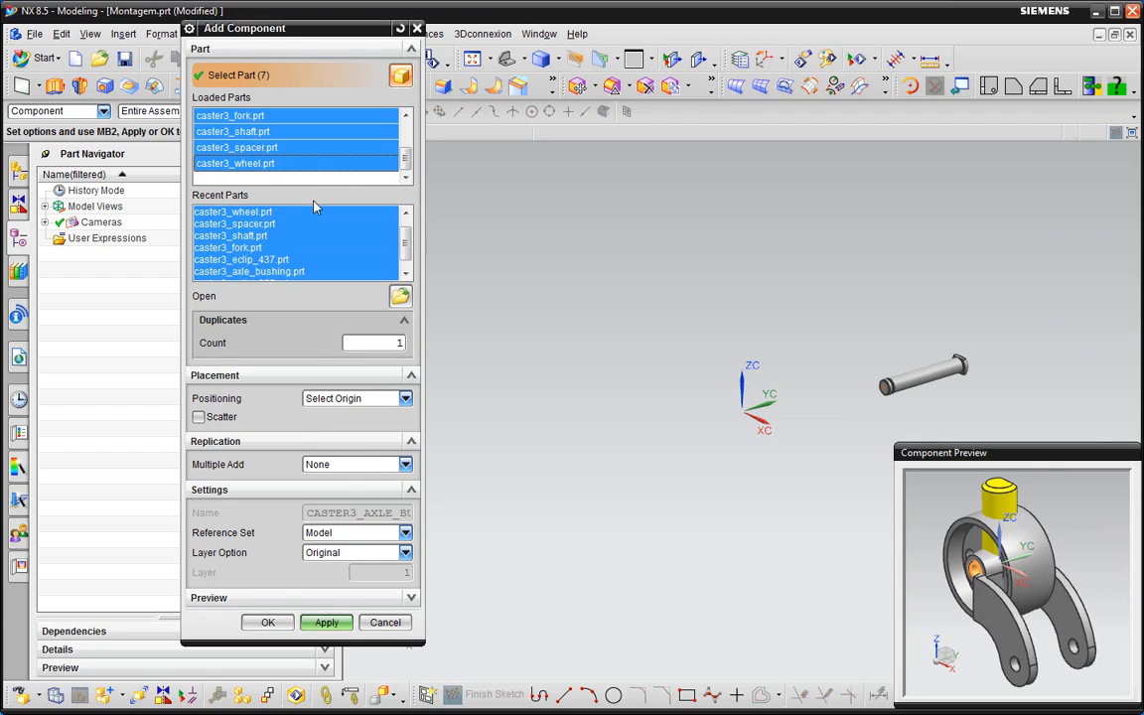
left_click(270, 621)
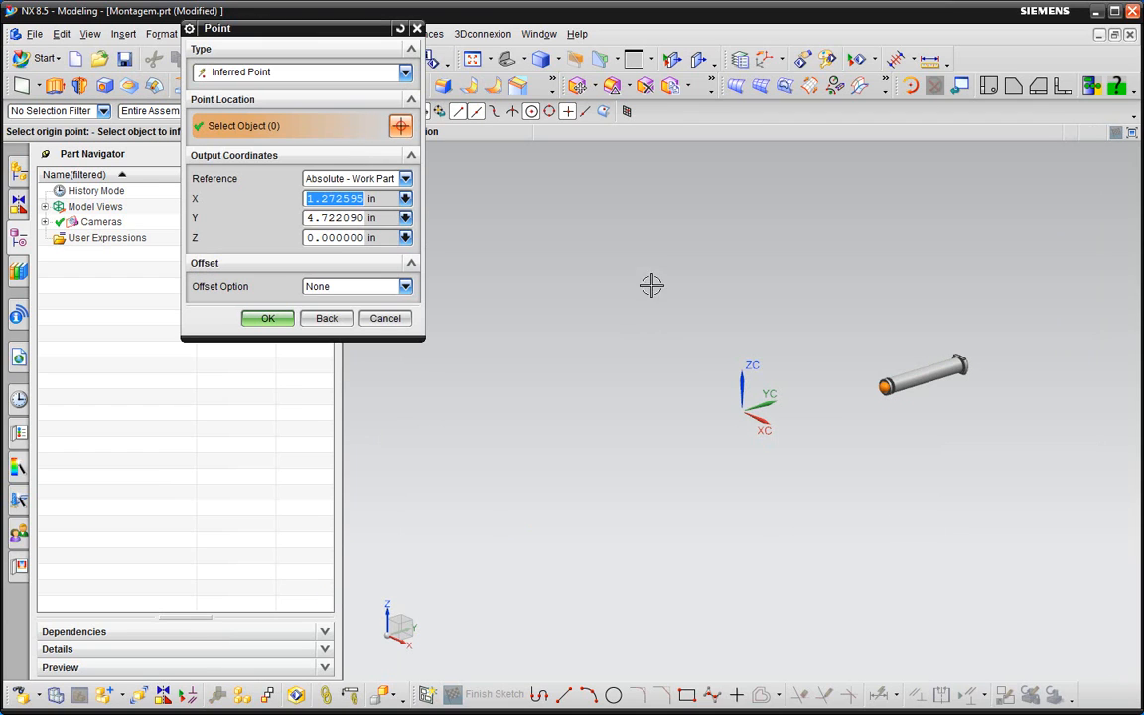
left_click(679, 380)
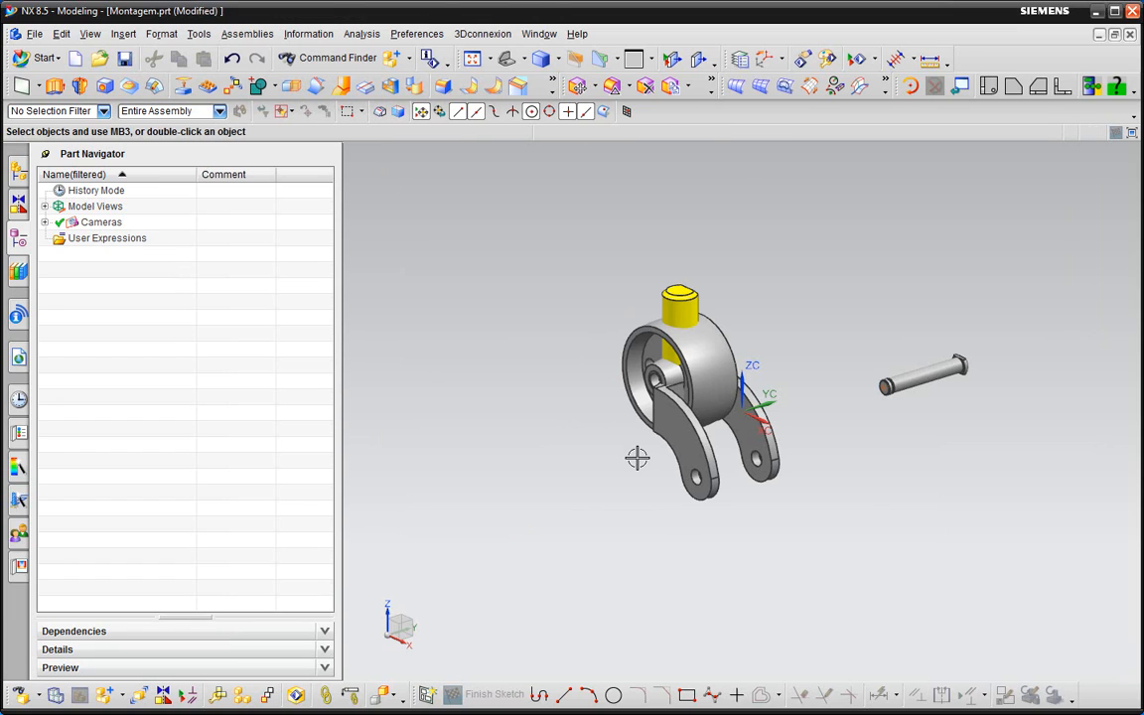
- Move the caster wheel dynamically out of the fork, backward along X and up 2.5 in along Z, and apply it
mouse_move(637, 457)
middle_mouse_down()
mouse_move(648, 368)
mouse_move(633, 360)
mouse_move(658, 354)
mouse_move(436, 623)
middle_mouse_up()
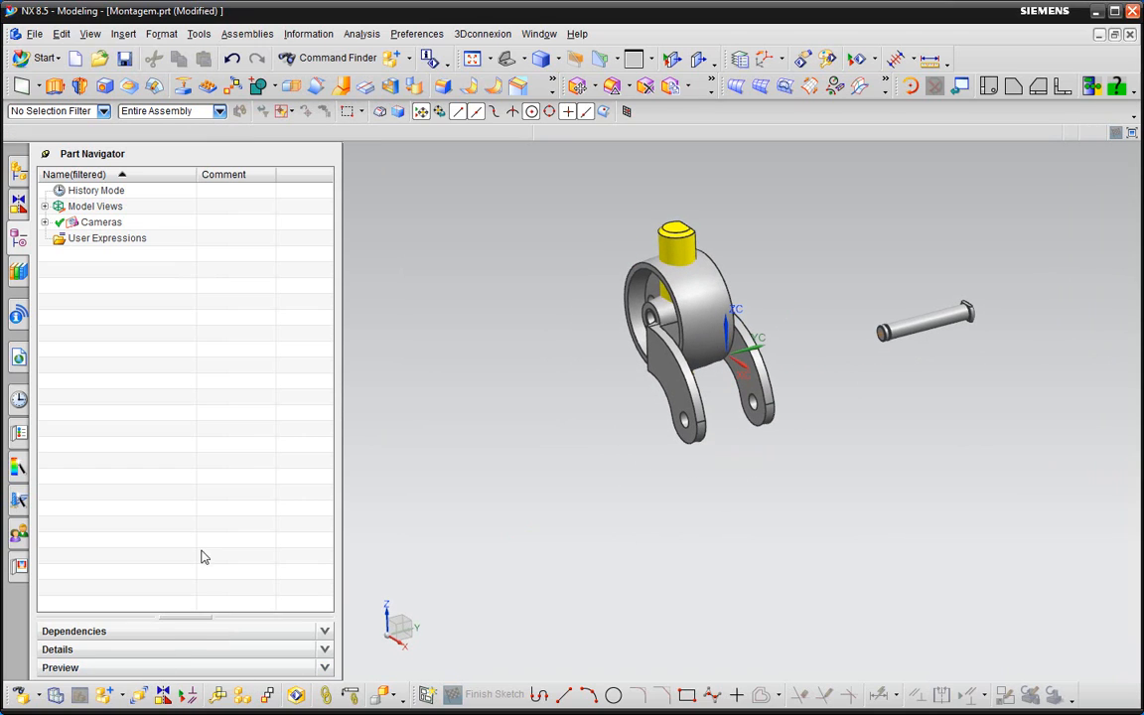
left_click(141, 692)
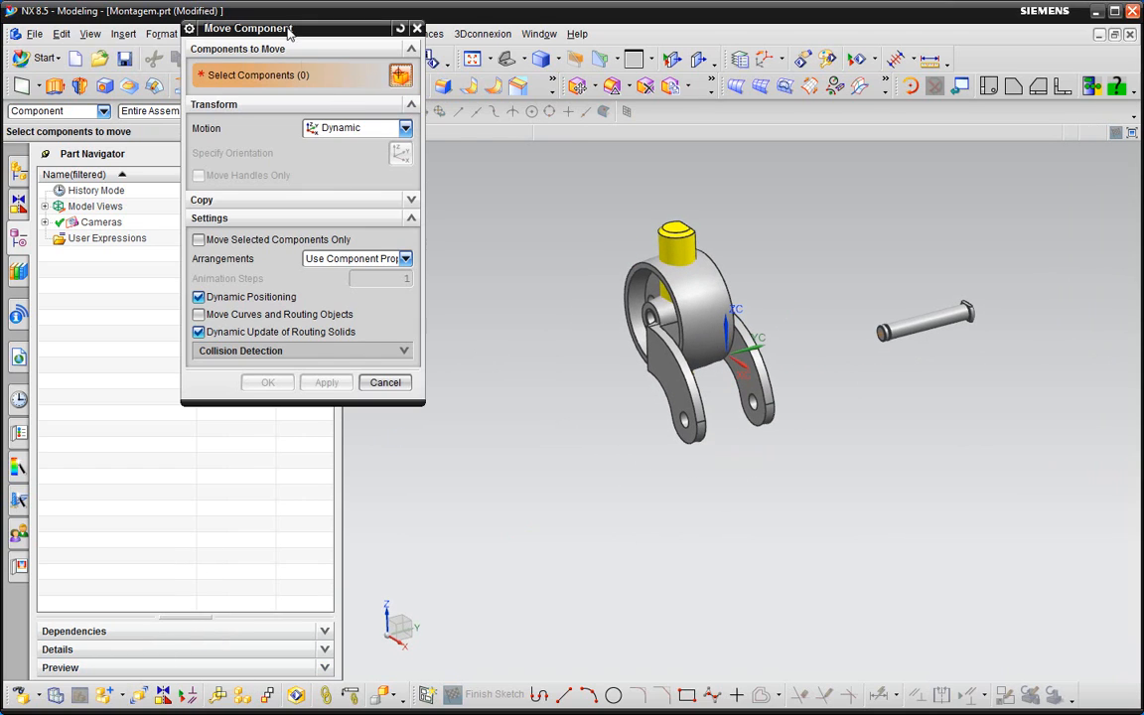
left_click_drag(288, 33, 258, 154)
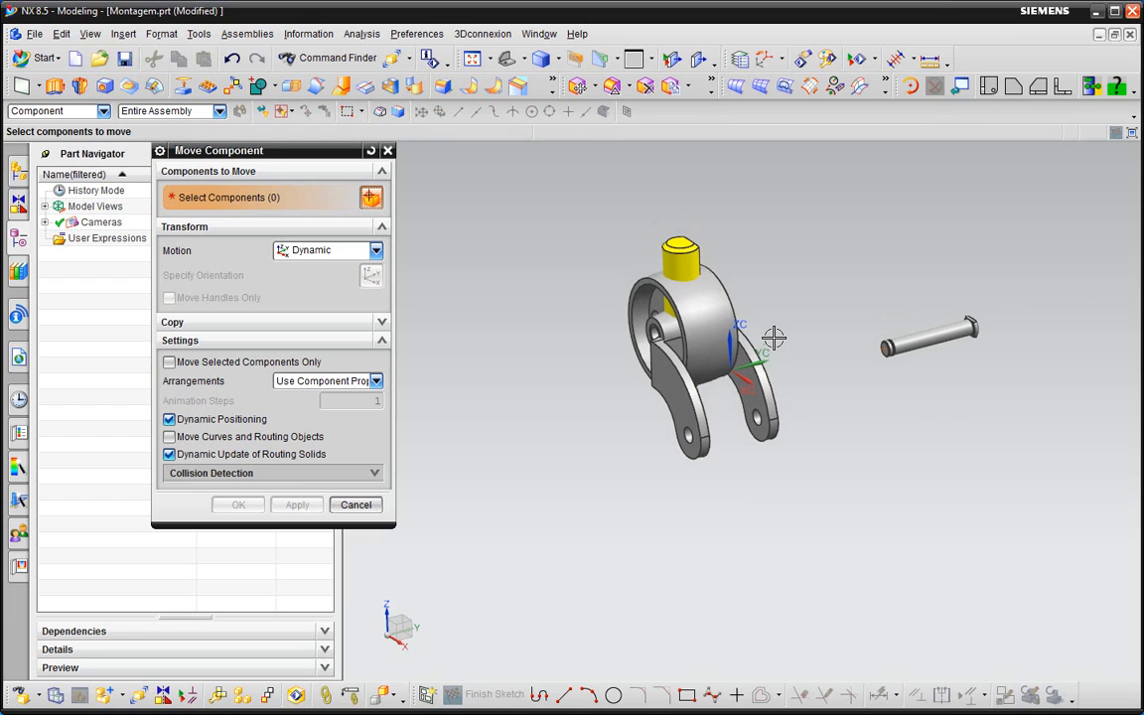
left_click(734, 433)
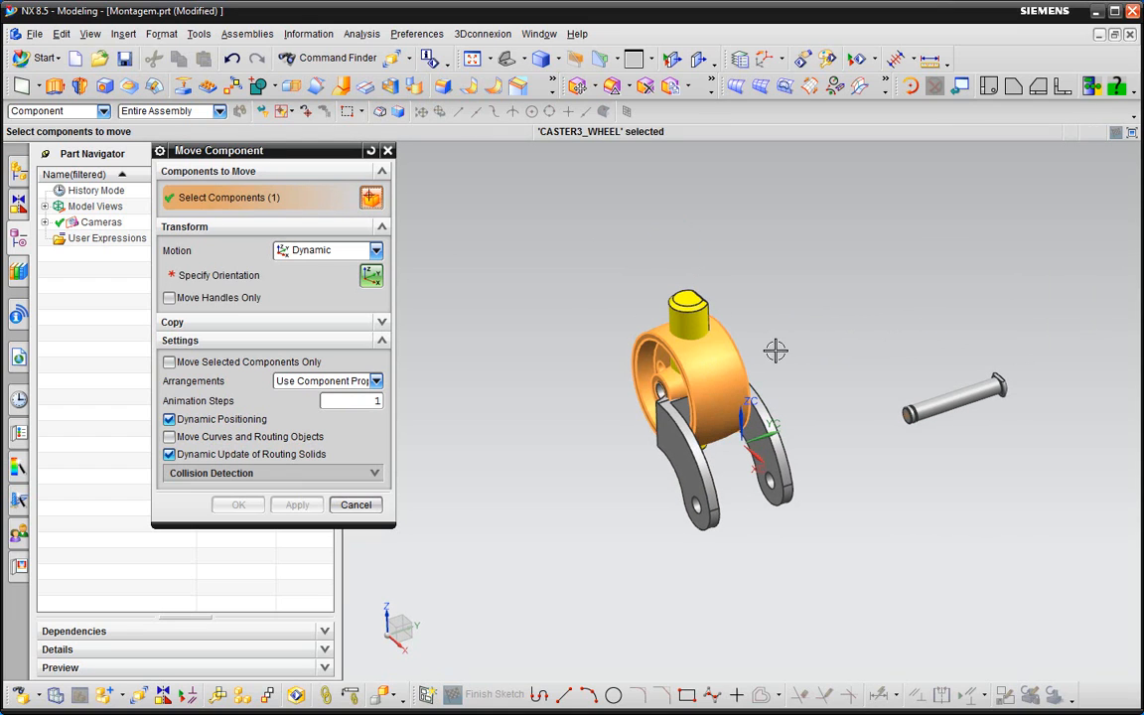
left_click(229, 275)
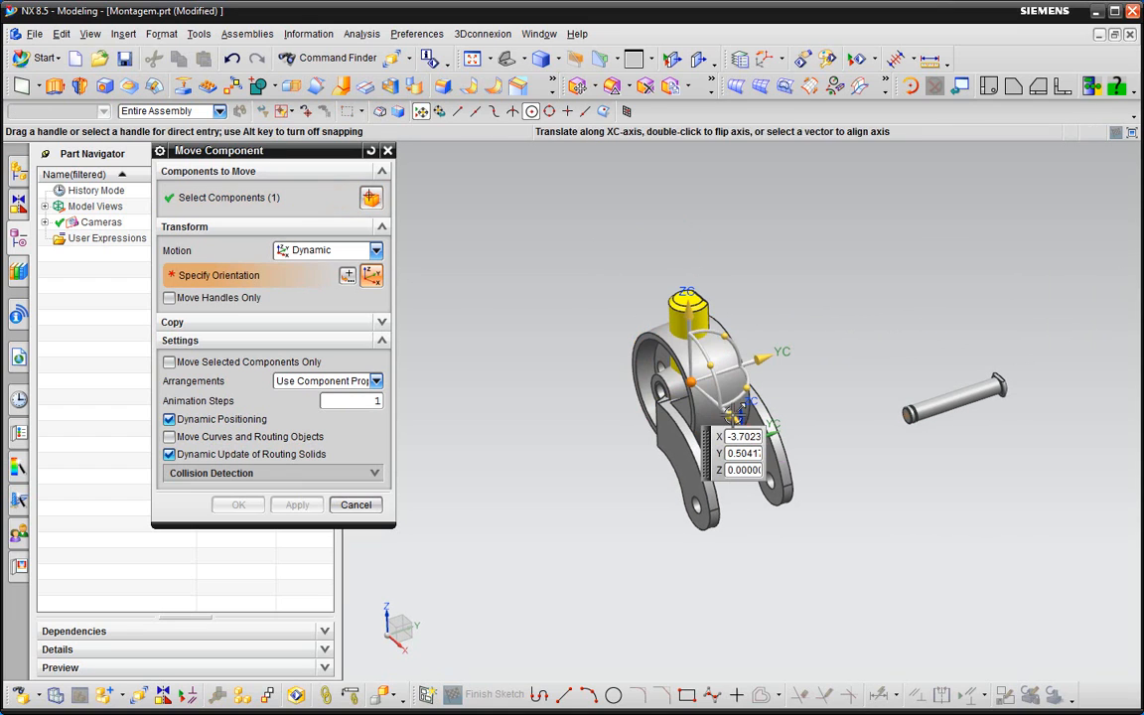
left_click_drag(734, 414, 662, 352)
left_click_drag(613, 251, 603, 180)
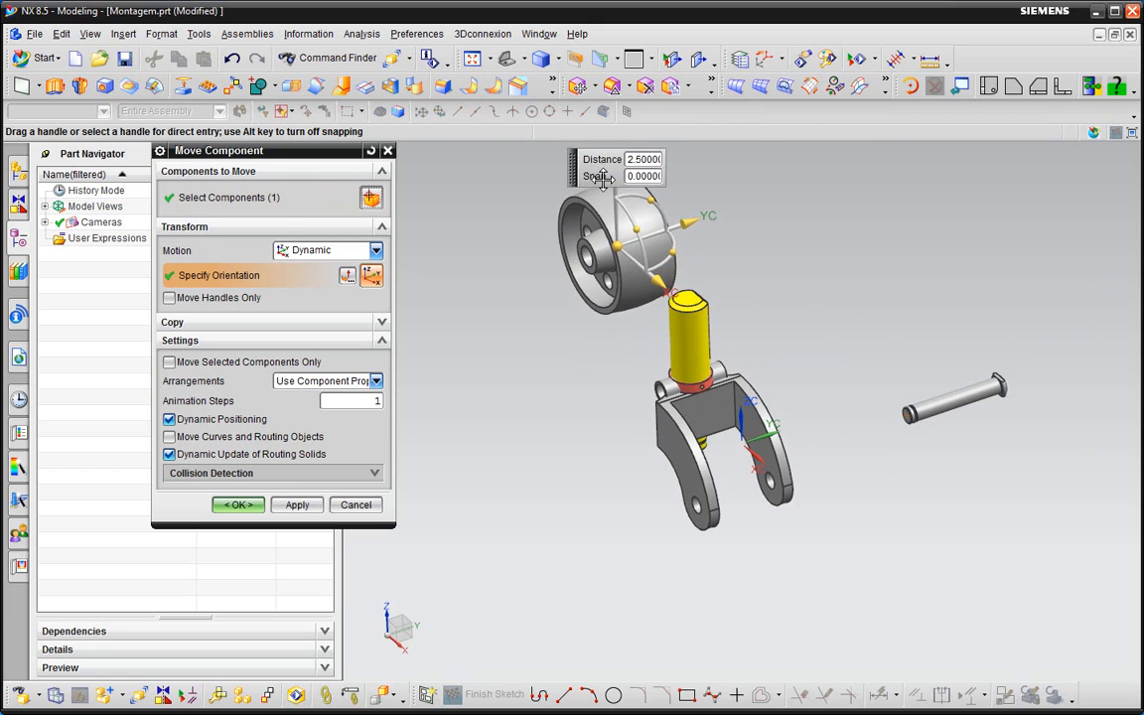
left_click(297, 504)
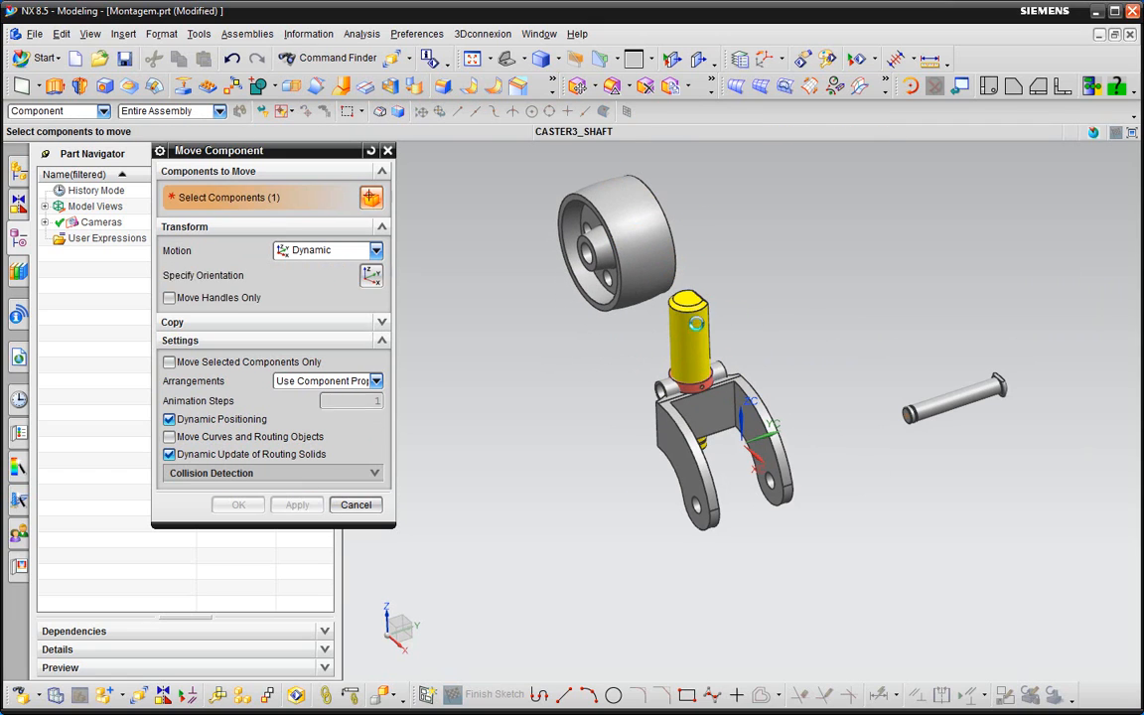
- Move the yellow shaft dynamically along positive Y, out of the fork to about Y 7.10 in, and apply it
left_click(696, 323)
left_click(235, 275)
left_click_drag(779, 308, 945, 282)
left_click(297, 504)
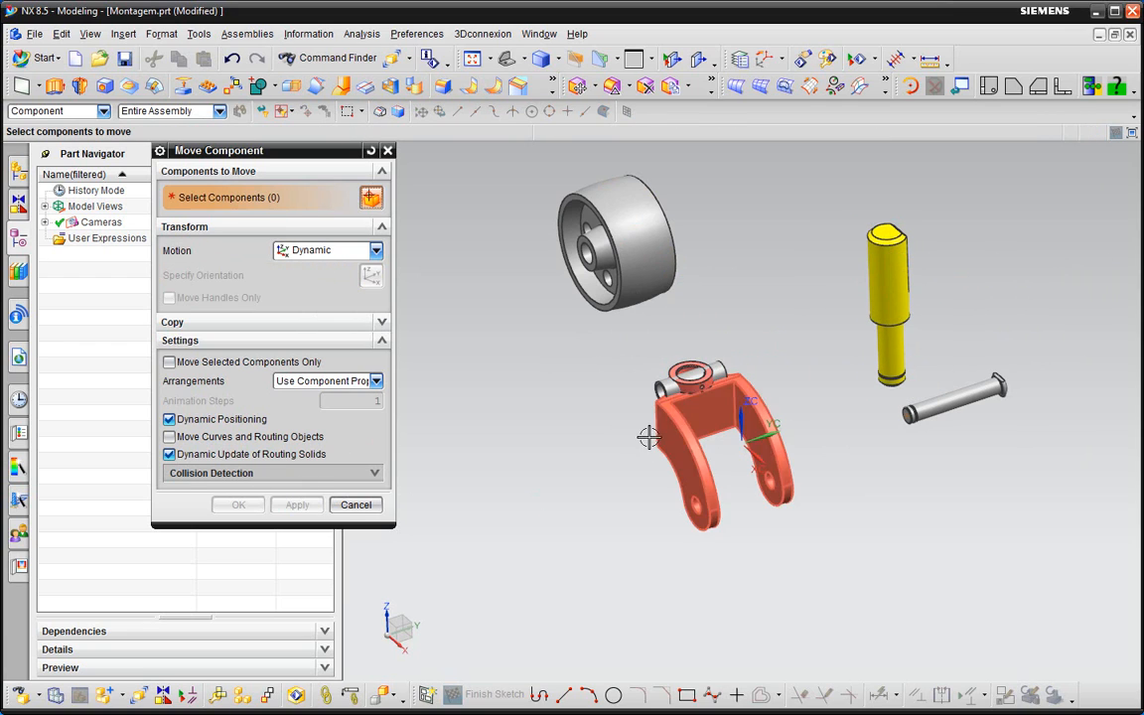
- Move the fork dynamically in the negative Y direction, clear of the remaining small parts, and apply it
left_click(649, 437)
left_click(230, 275)
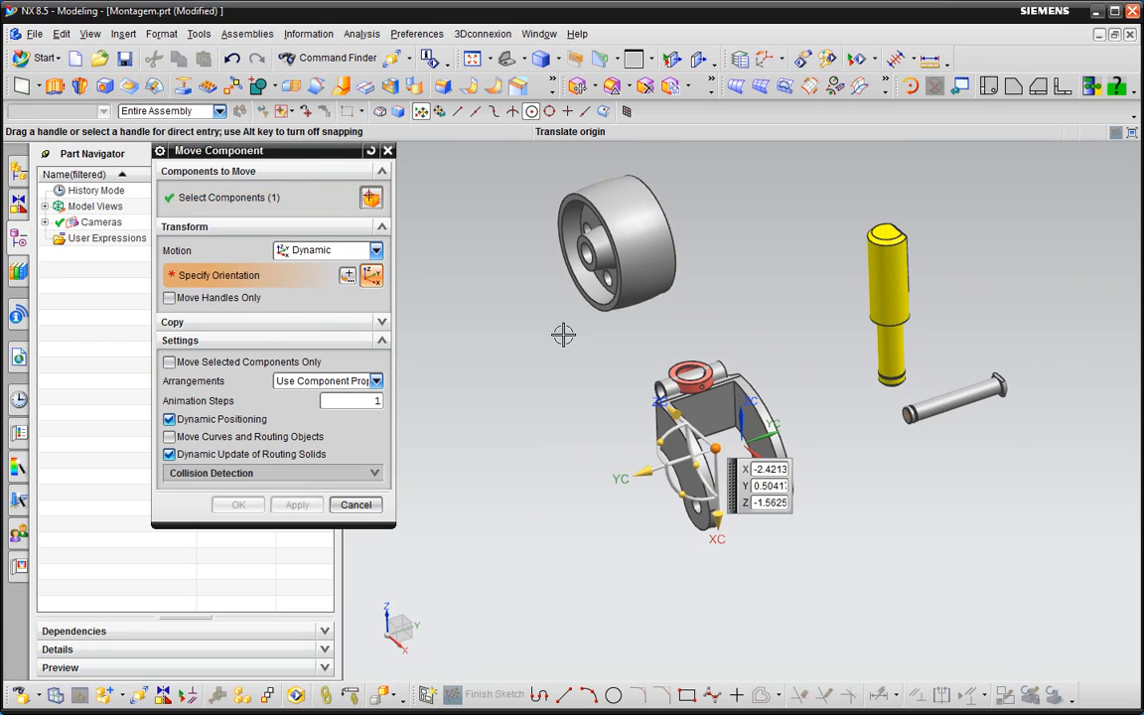
left_click_drag(567, 427, 494, 502)
left_click(297, 504)
- Move the axle bushing dynamically along positive X, out of the red spacer ring, and apply it
left_click(689, 379)
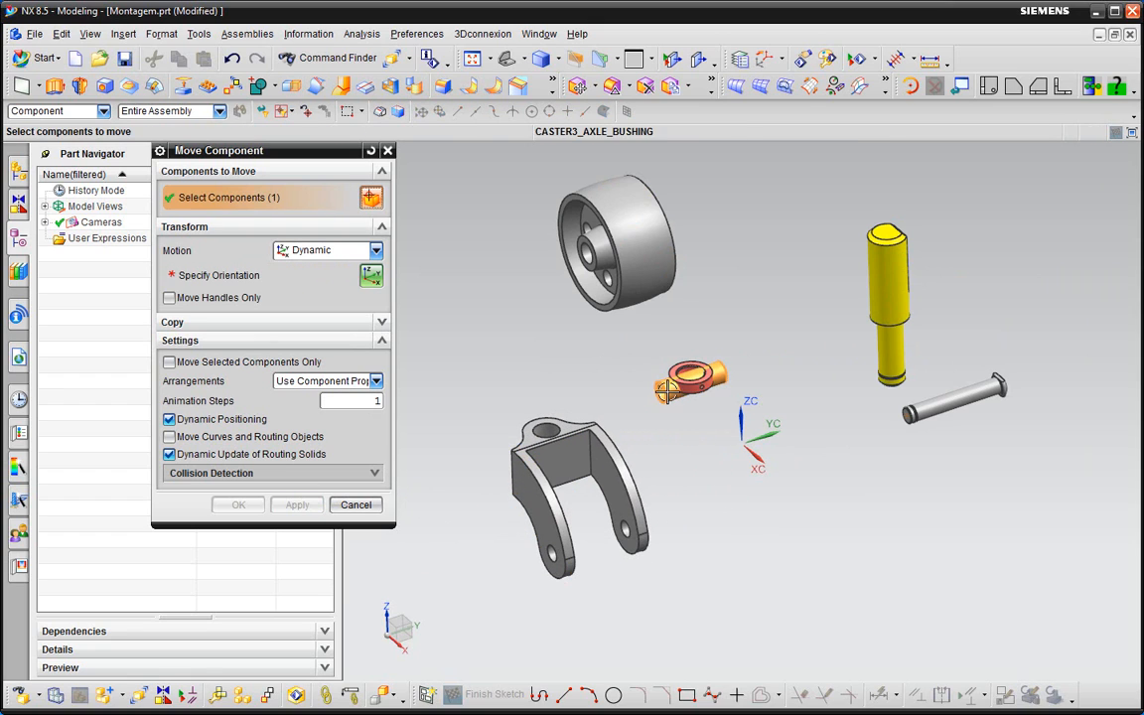
left_click(230, 275)
left_click_drag(740, 412, 890, 550)
left_click(297, 504)
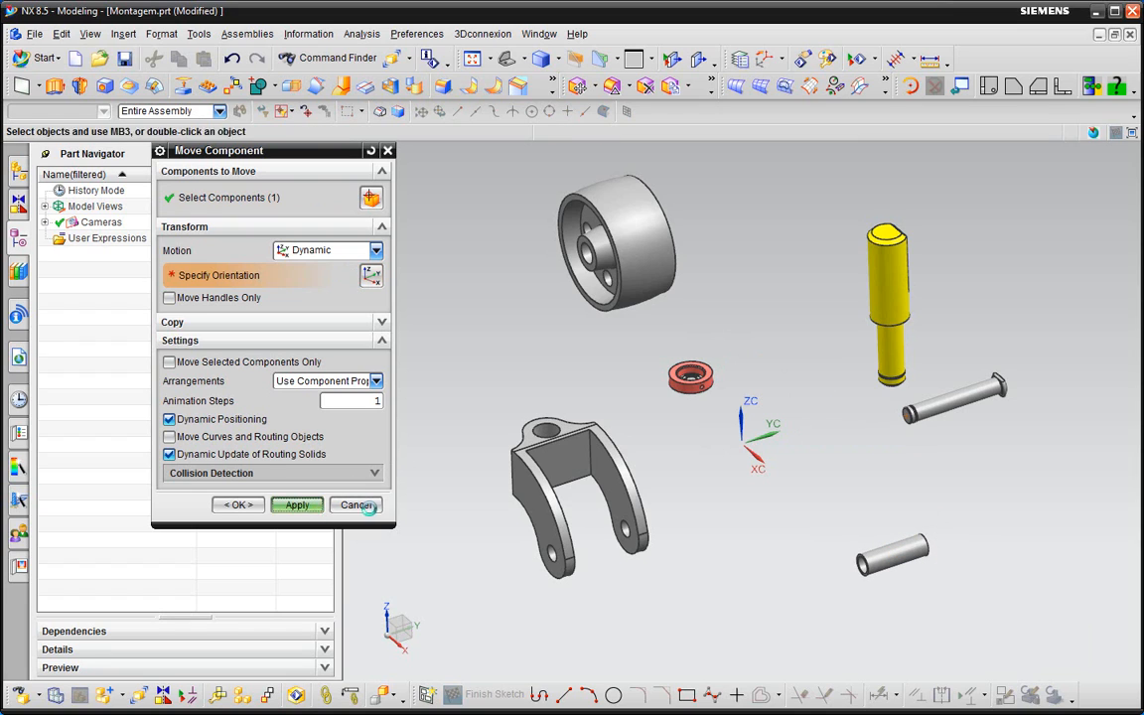
- Move the red spacer ring up 1.5 in along Z and back along Y and X, above the fork, and apply it
left_click(690, 376)
left_click(209, 275)
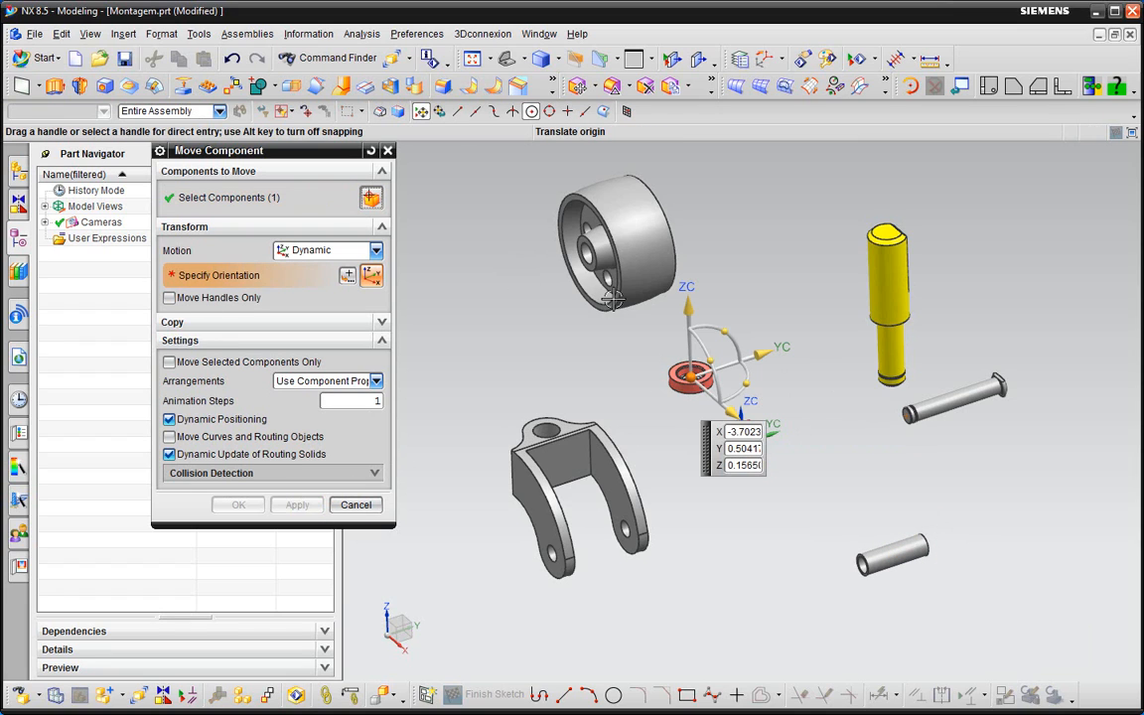
left_click_drag(693, 312, 694, 269)
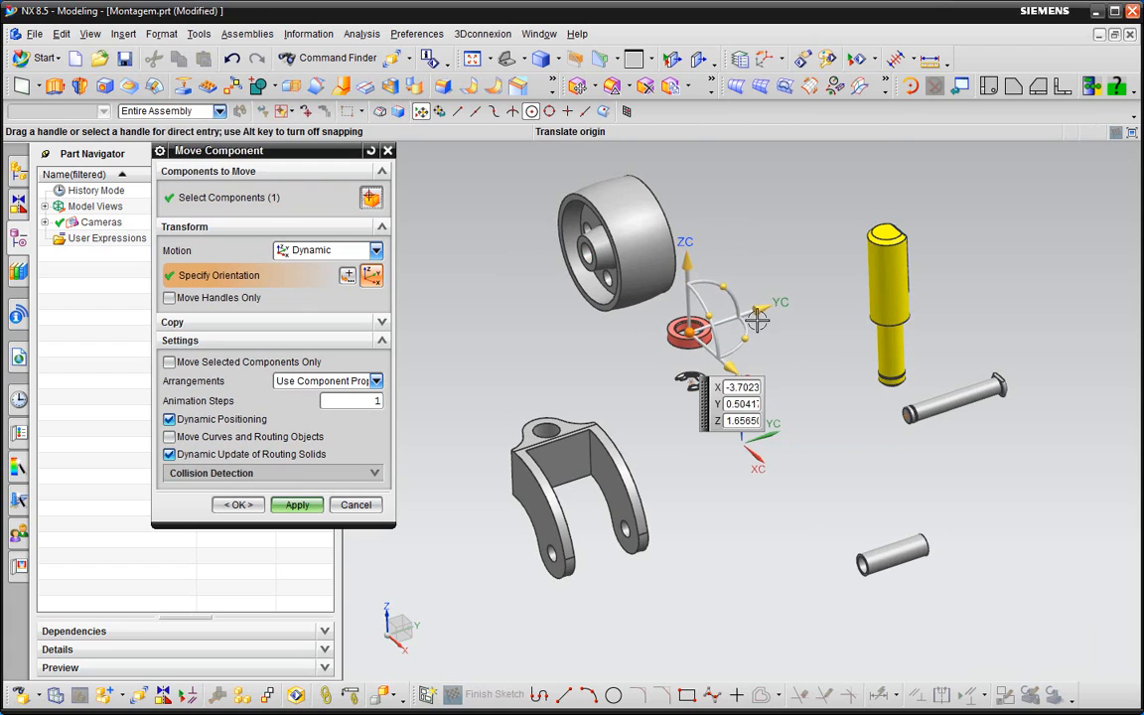
left_click_drag(758, 316, 587, 347)
left_click_drag(566, 420, 522, 382)
left_click(300, 507)
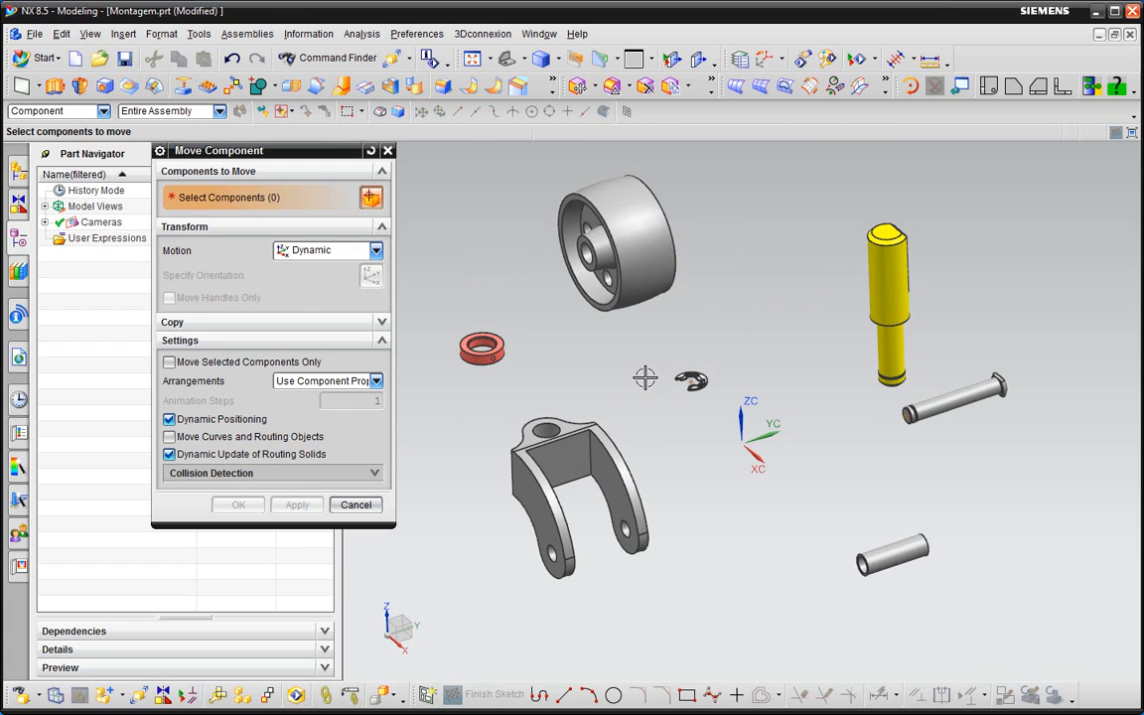
- Move caster3_eclip_625 away from the smaller clip to about X -4.90, Y 3.38, Z 1.725 in, apply it, and end the move command
left_click(686, 379)
left_click(267, 280)
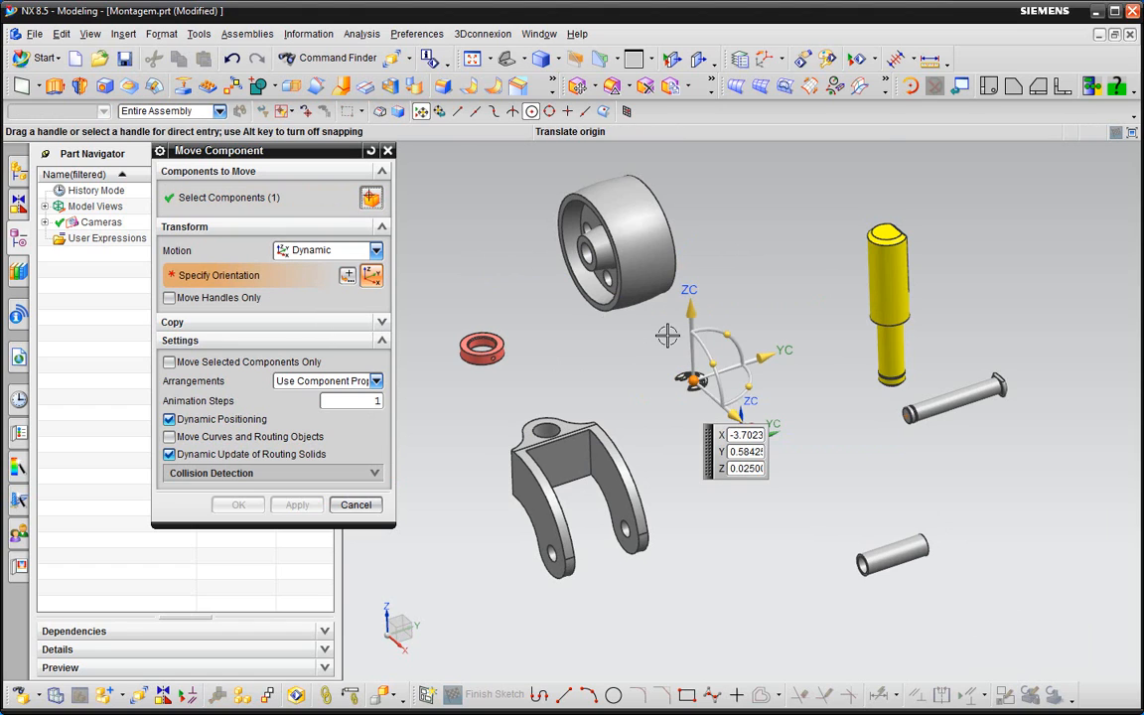
left_click_drag(689, 306, 689, 256)
left_click_drag(770, 305, 854, 285)
left_click_drag(818, 337, 800, 318)
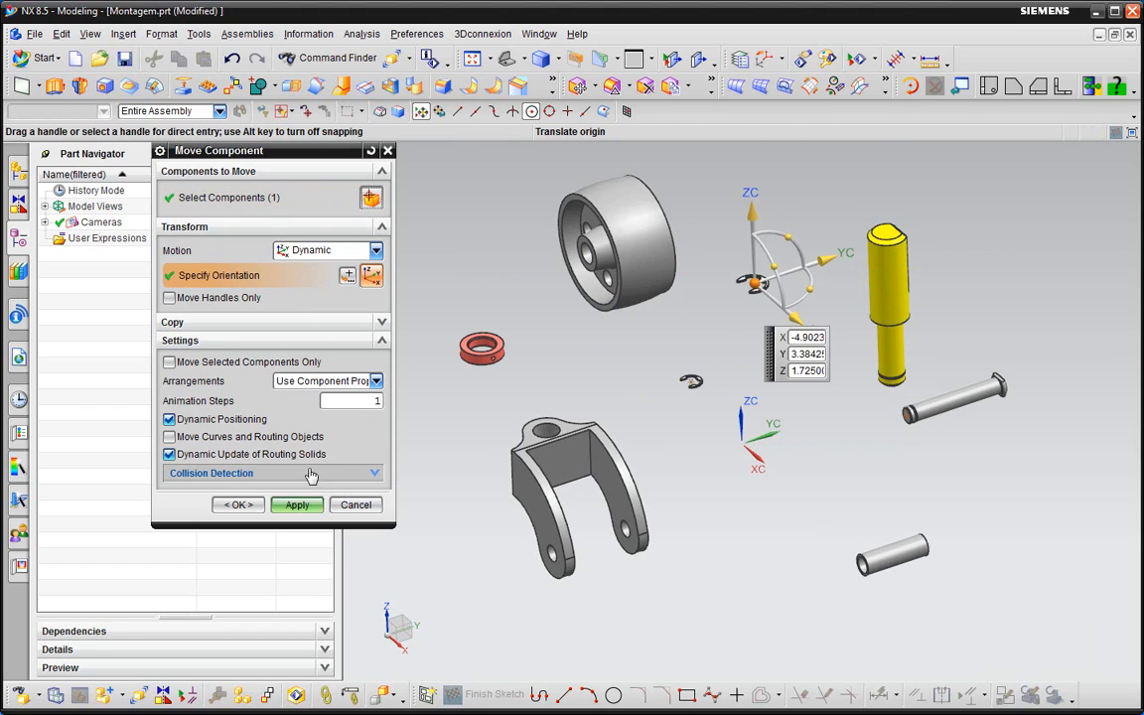
left_click(296, 504)
middle_click_drag(758, 383, 814, 408)
left_click(355, 505)
- Review the Montagem component list, highlighting caster3_axle, the axle bushing, caster3_eclip_625, caster3_fork and caster3_shaft to identify them in the model
left_click(19, 172)
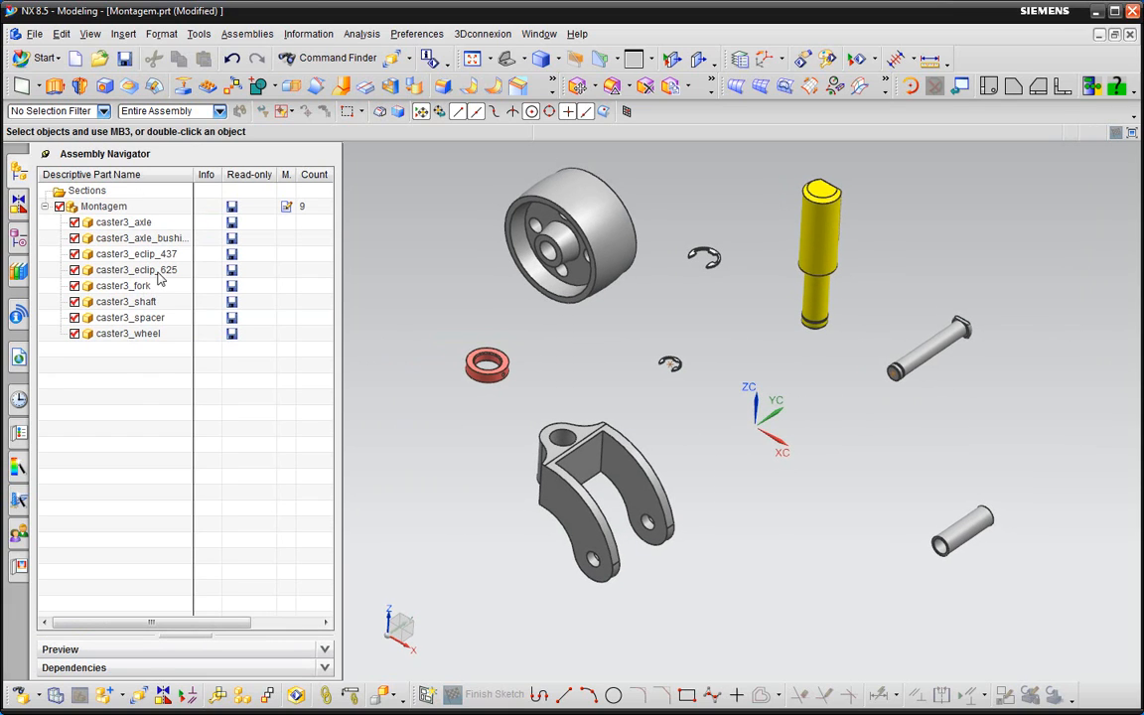
left_click(139, 223)
left_click(139, 239)
left_click(139, 270)
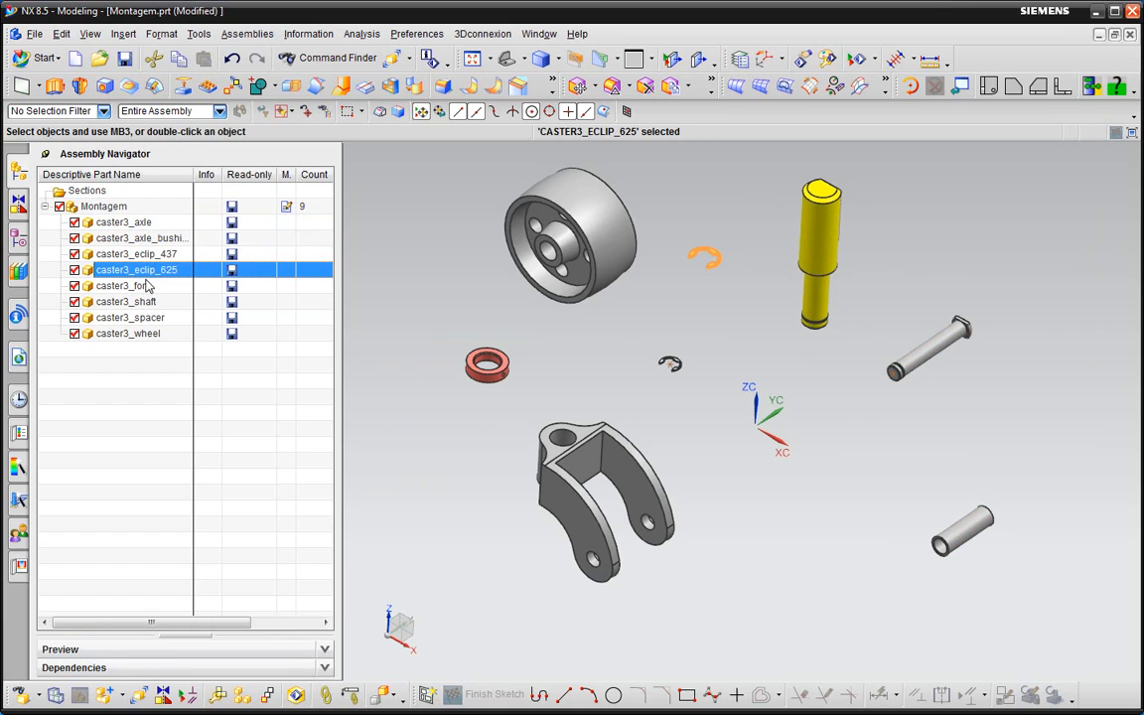
left_click(134, 286)
left_click(146, 302)
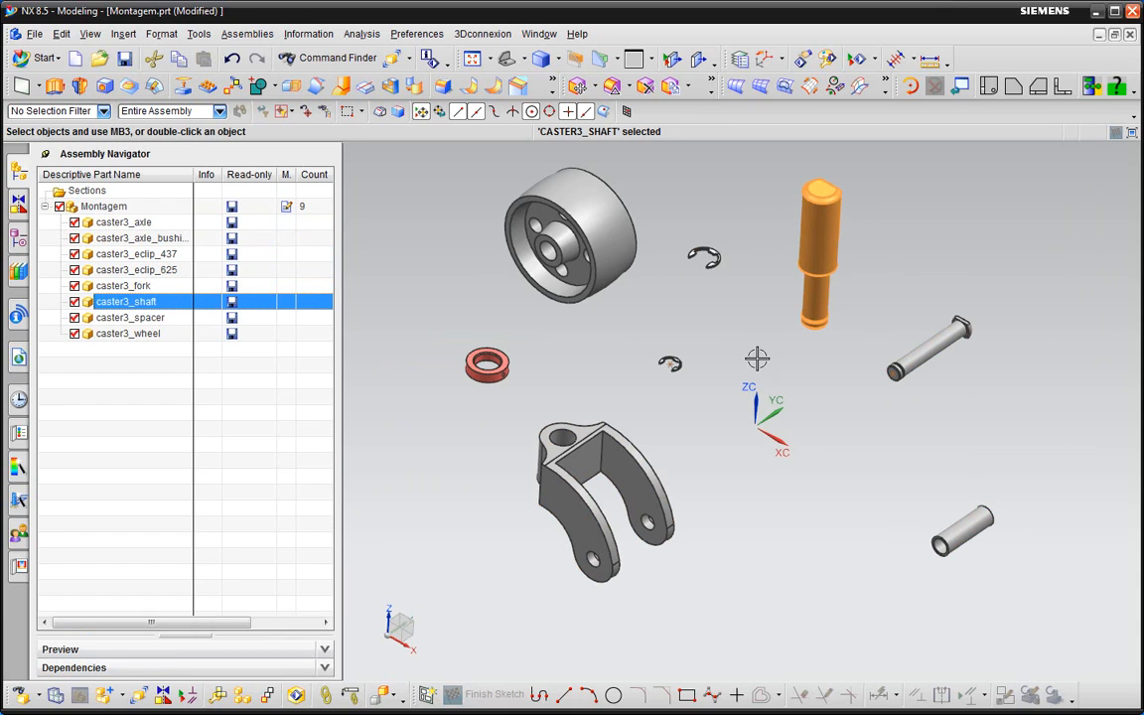
middle_click_drag(756, 359, 745, 385)
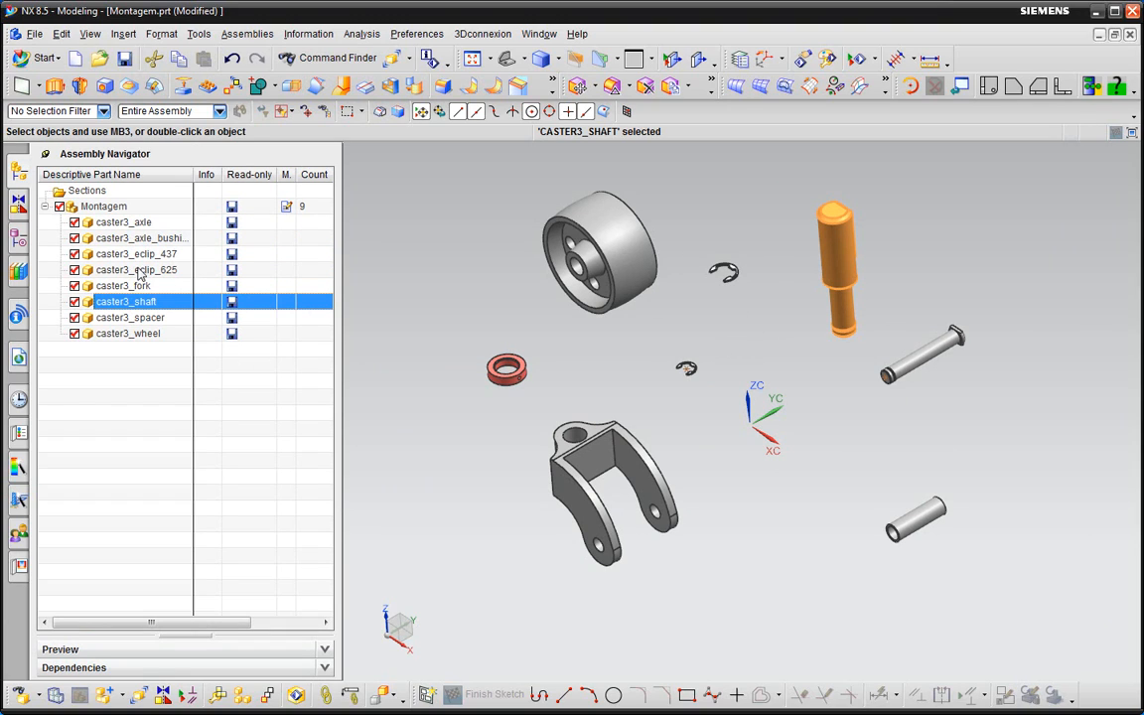
left_click(140, 271)
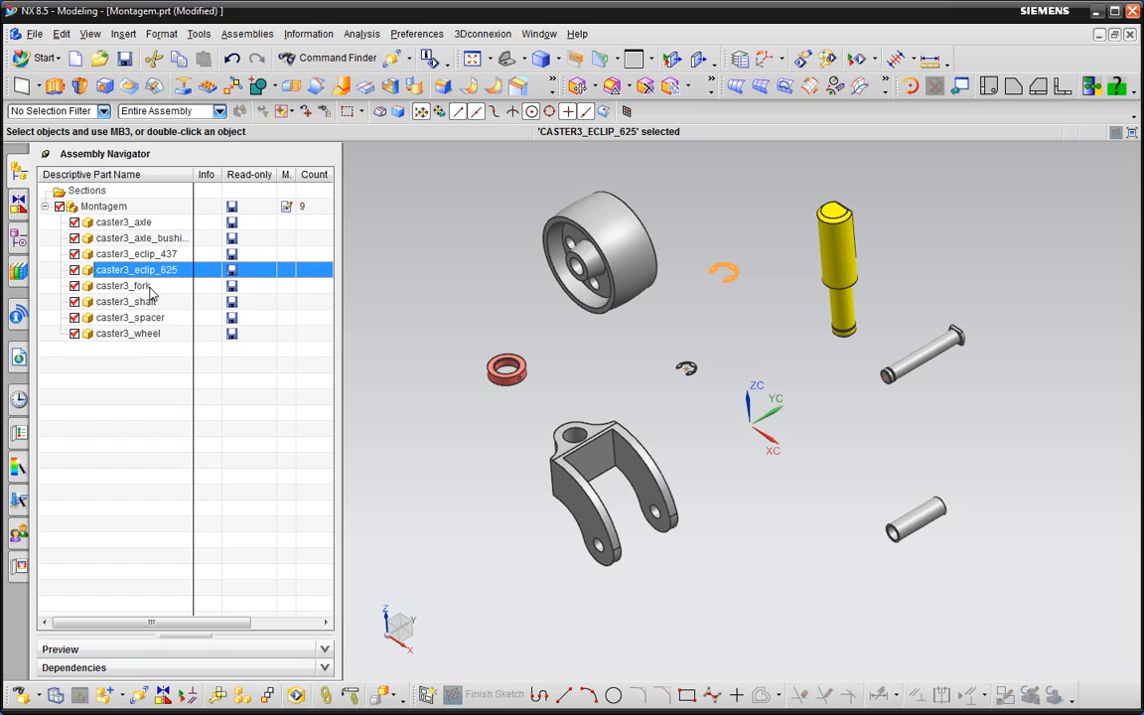
- Make caster3_fork the displayed part and examine its model history
left_click(129, 286)
right_click(142, 288)
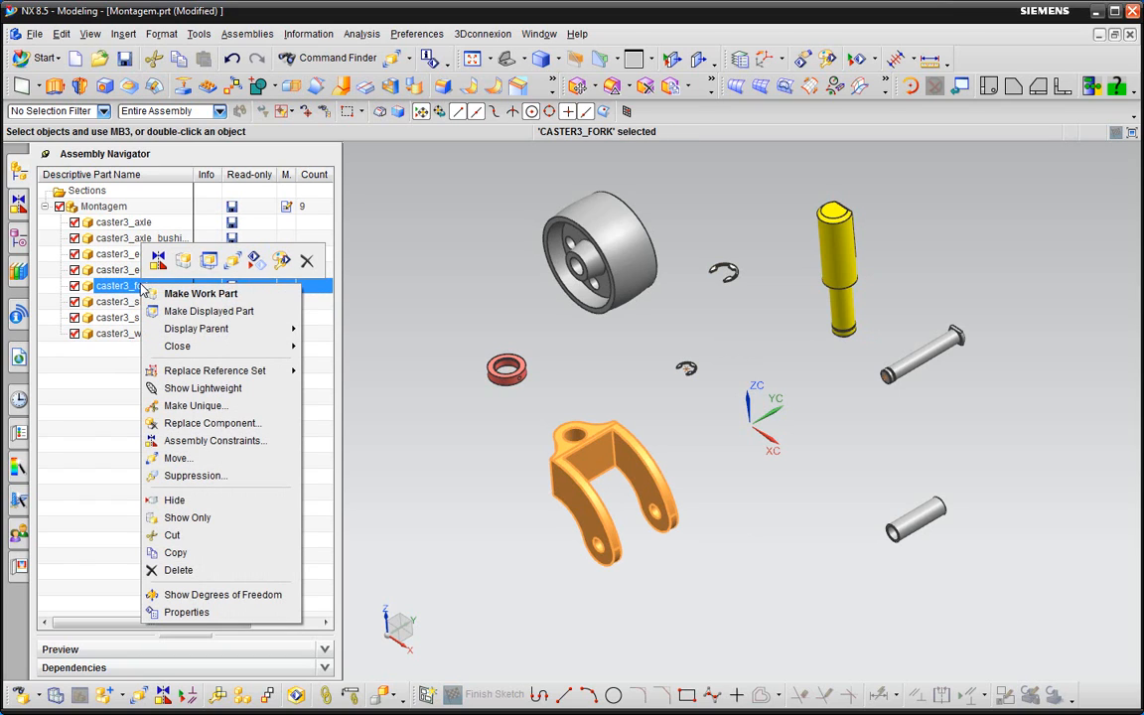
left_click(240, 319)
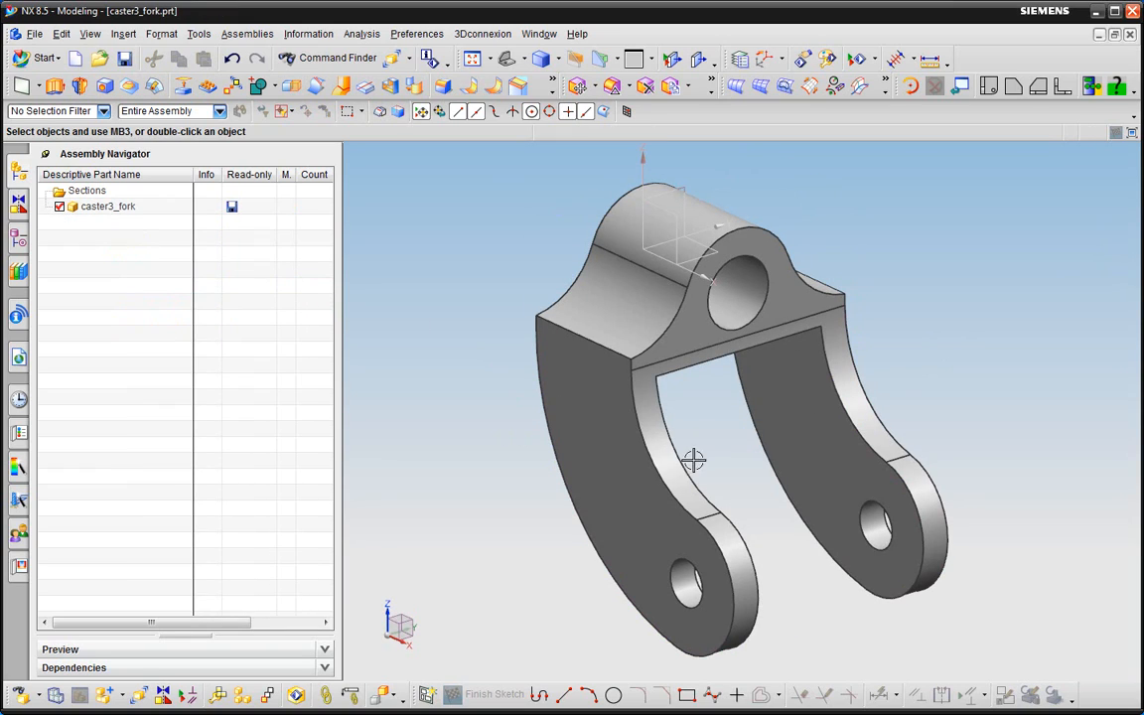
left_click(17, 240)
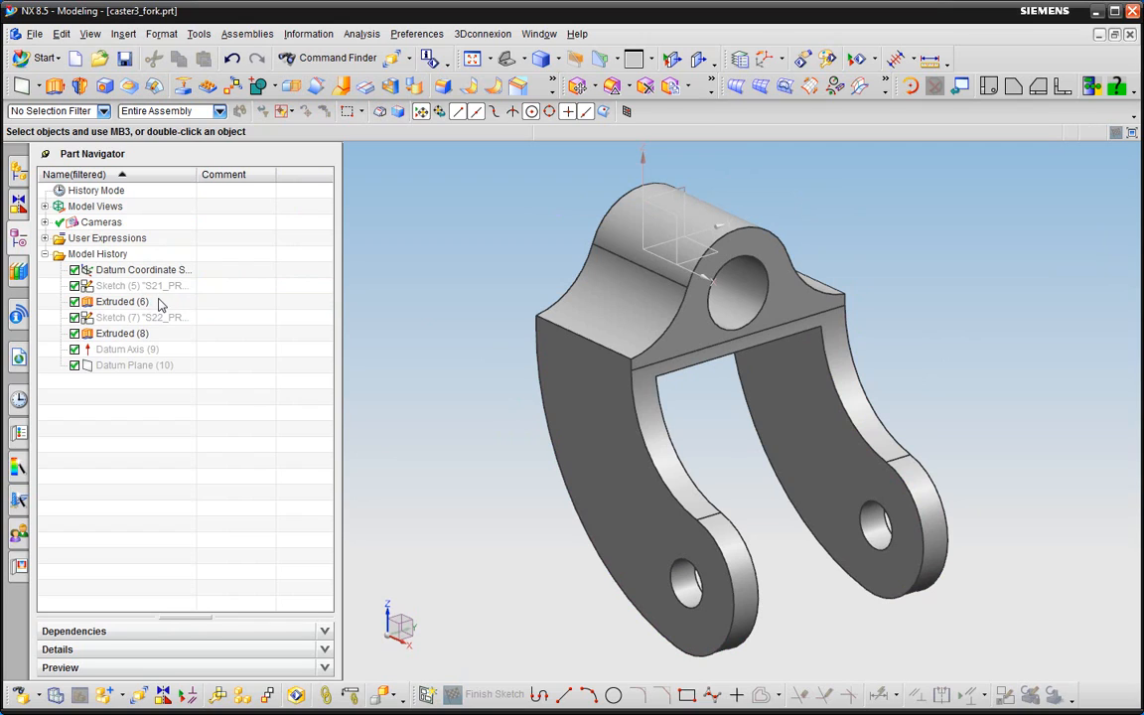
- Display the fork's parent assembly Montagem and examine caster3_fork's model history in the assembly context
left_click(22, 174)
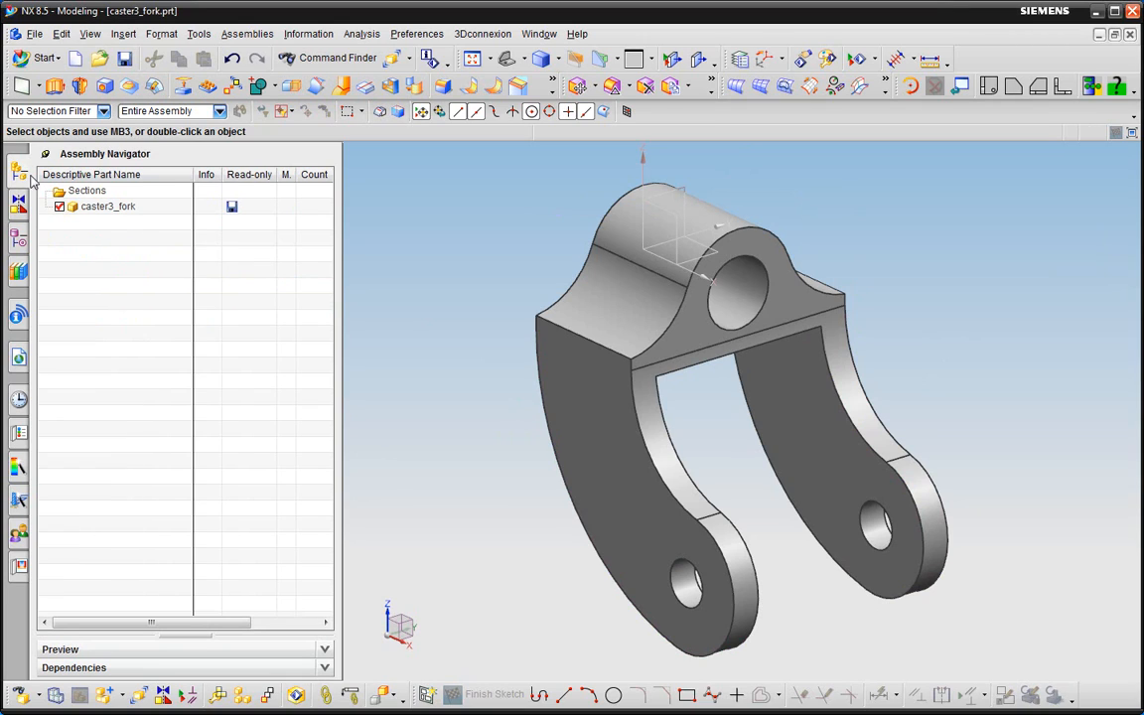
right_click(110, 212)
mouse_move(154, 215)
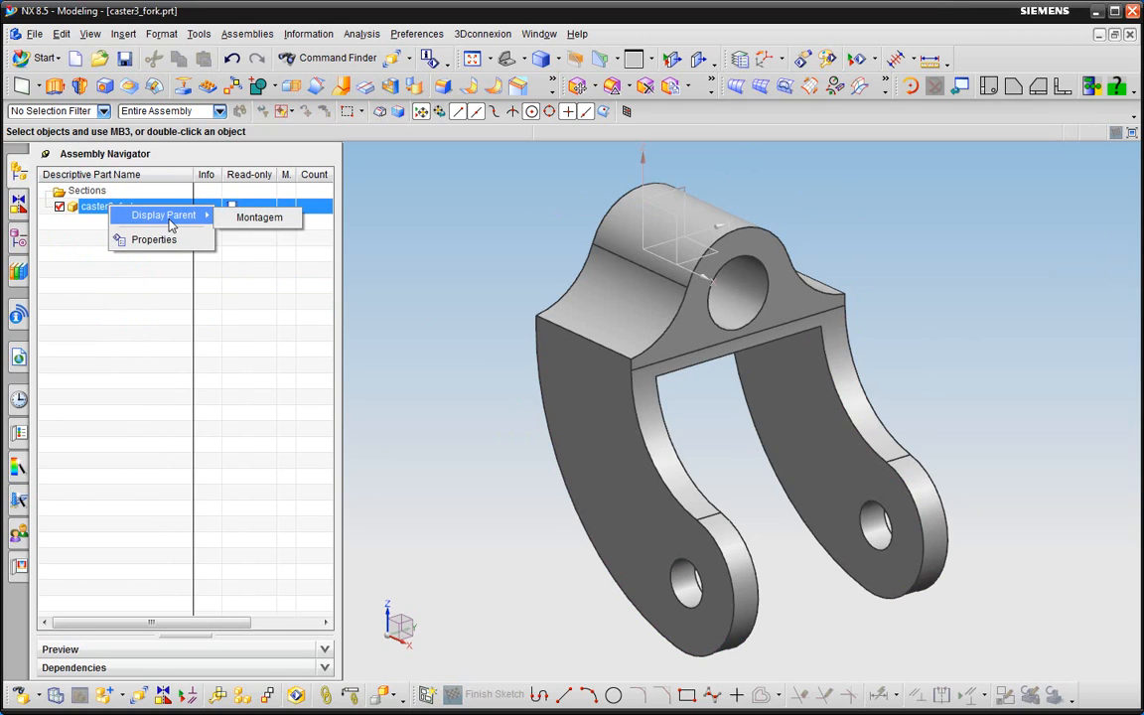
left_click(256, 218)
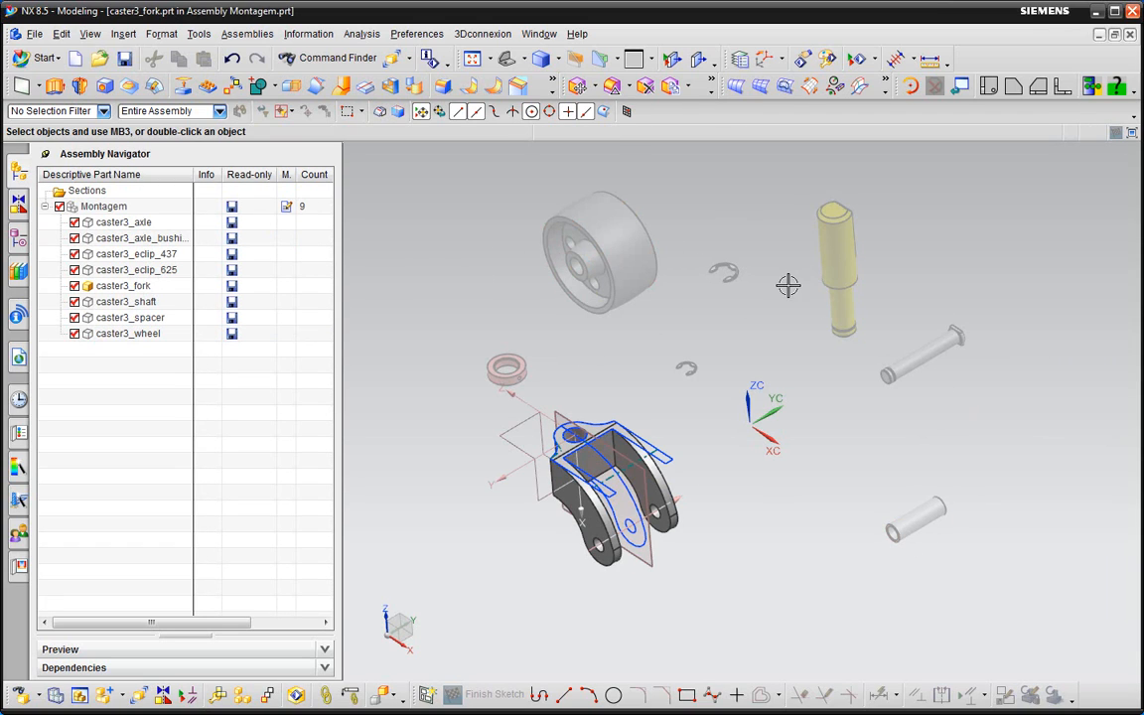
left_click(136, 287)
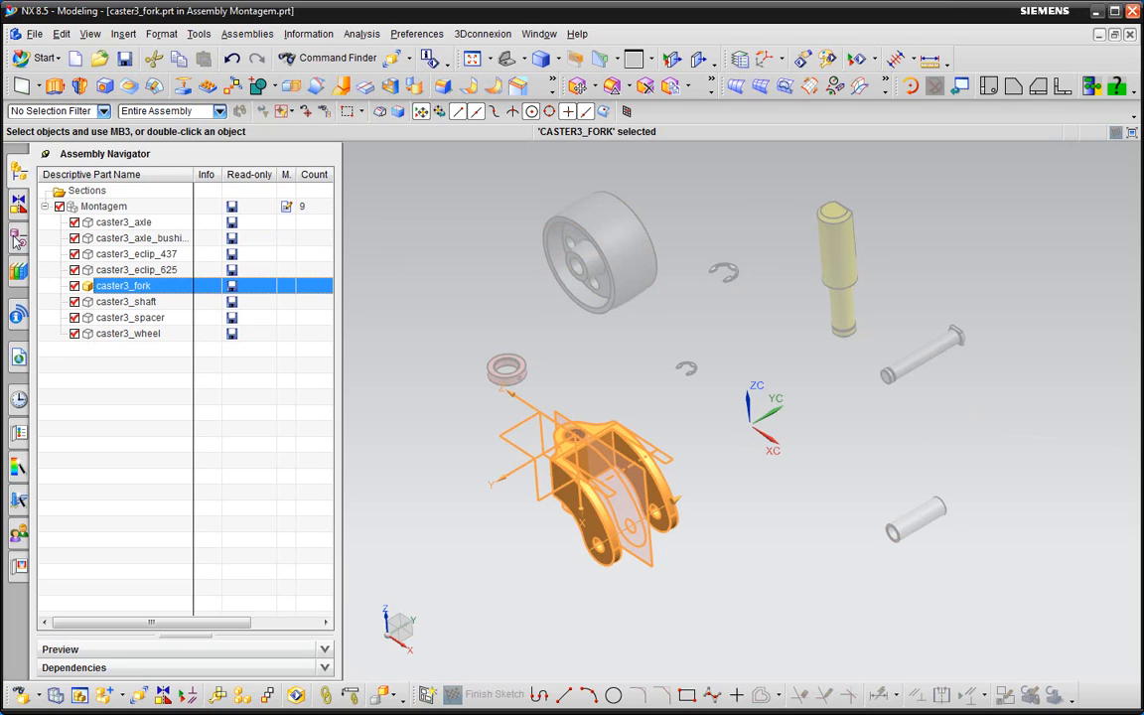
left_click(18, 240)
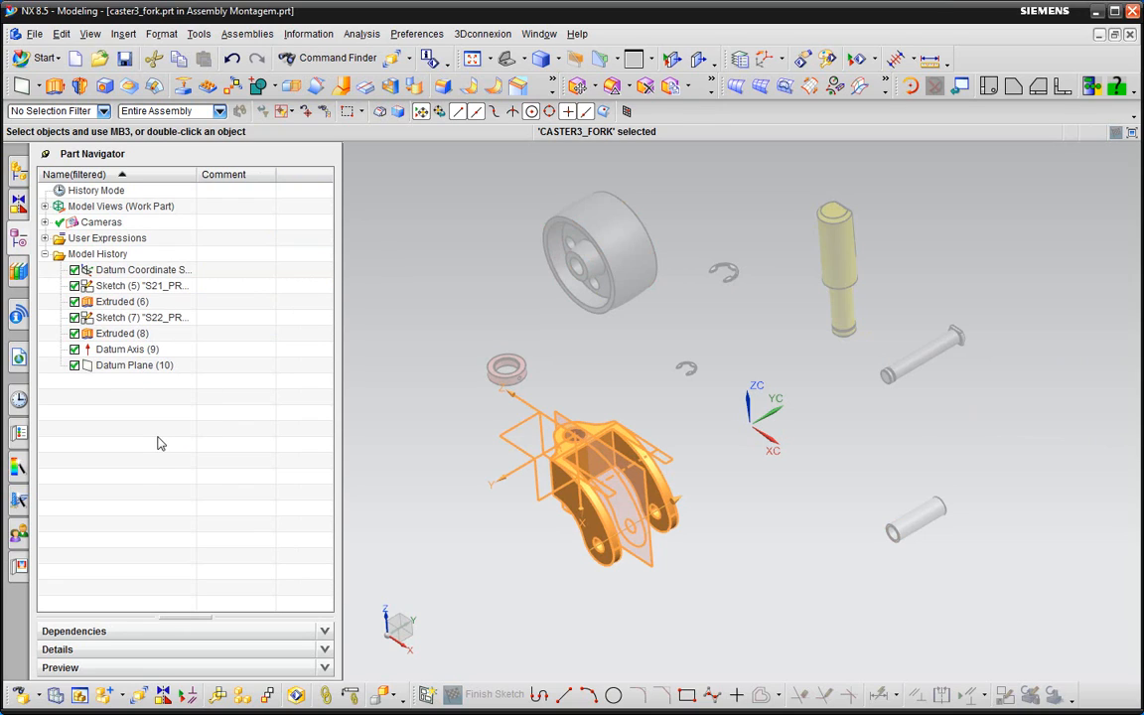
- Make the top-level assembly Montagem the work part
left_click(19, 171)
left_click(98, 206)
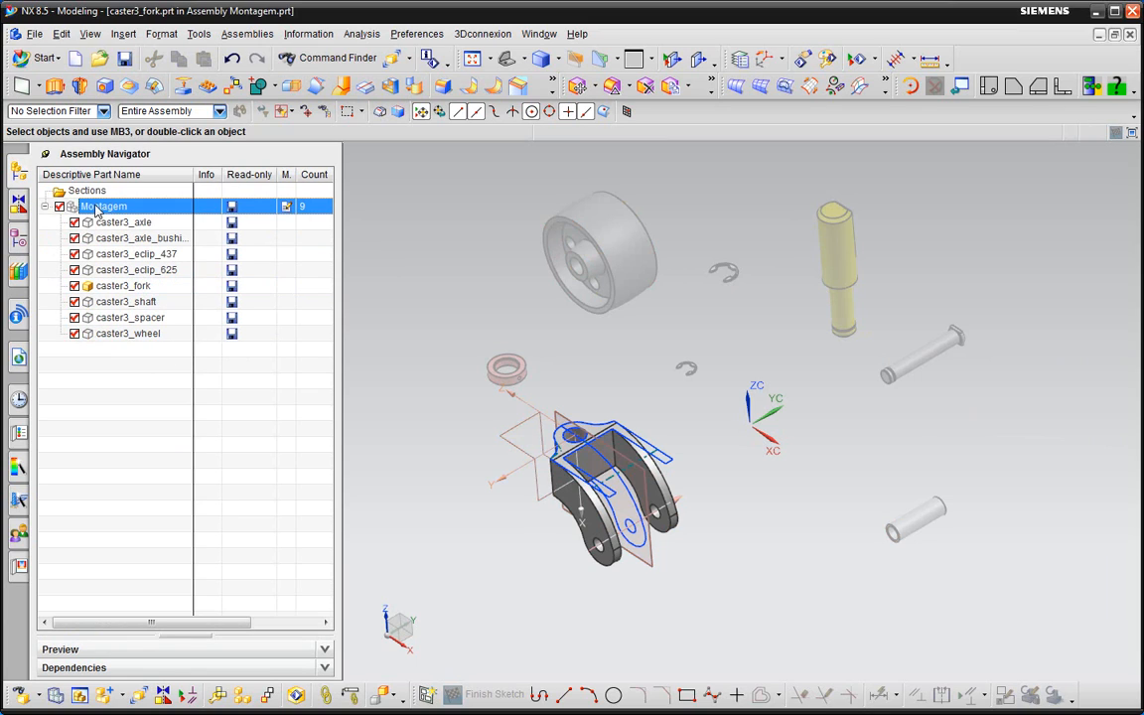
right_click(100, 211)
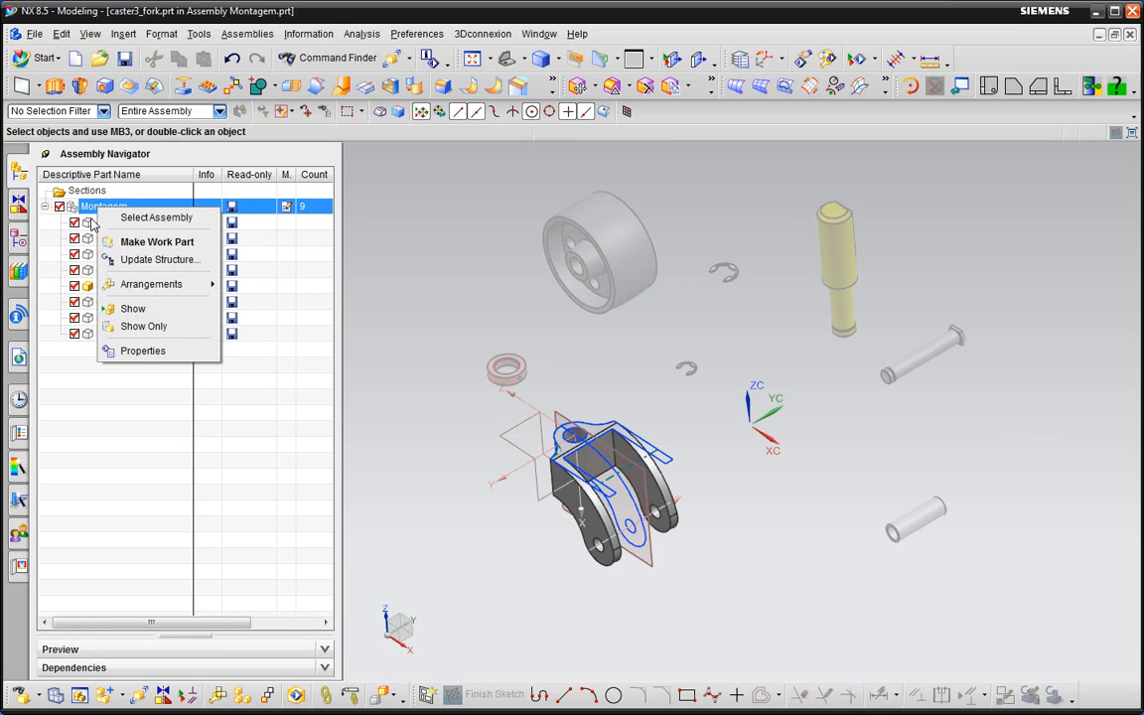
left_click(154, 242)
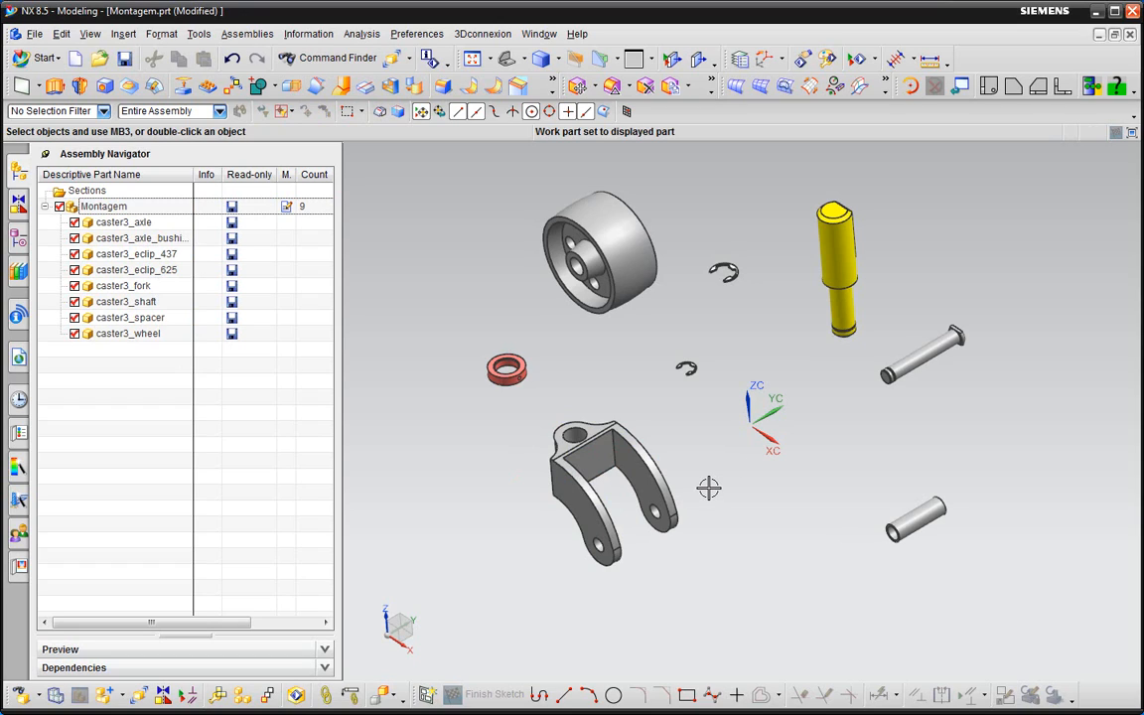
middle_click_drag(732, 486, 744, 479)
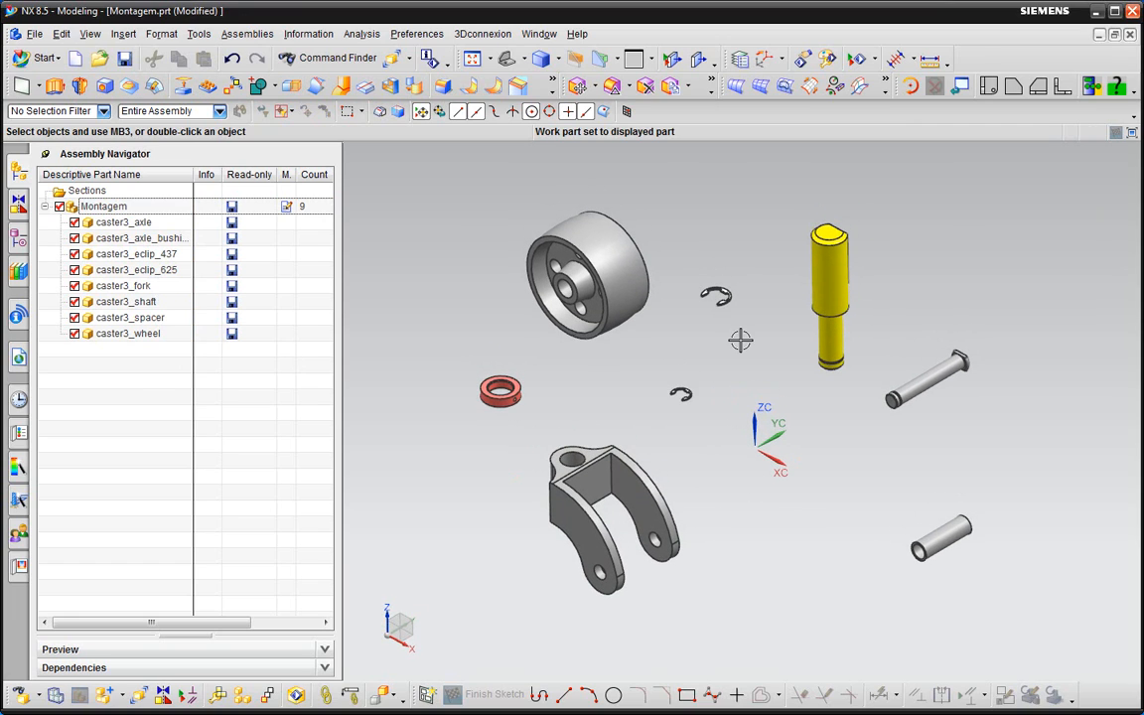
mouse_move(757, 506)
middle_mouse_down()
mouse_move(763, 501)
mouse_move(689, 449)
middle_mouse_up()
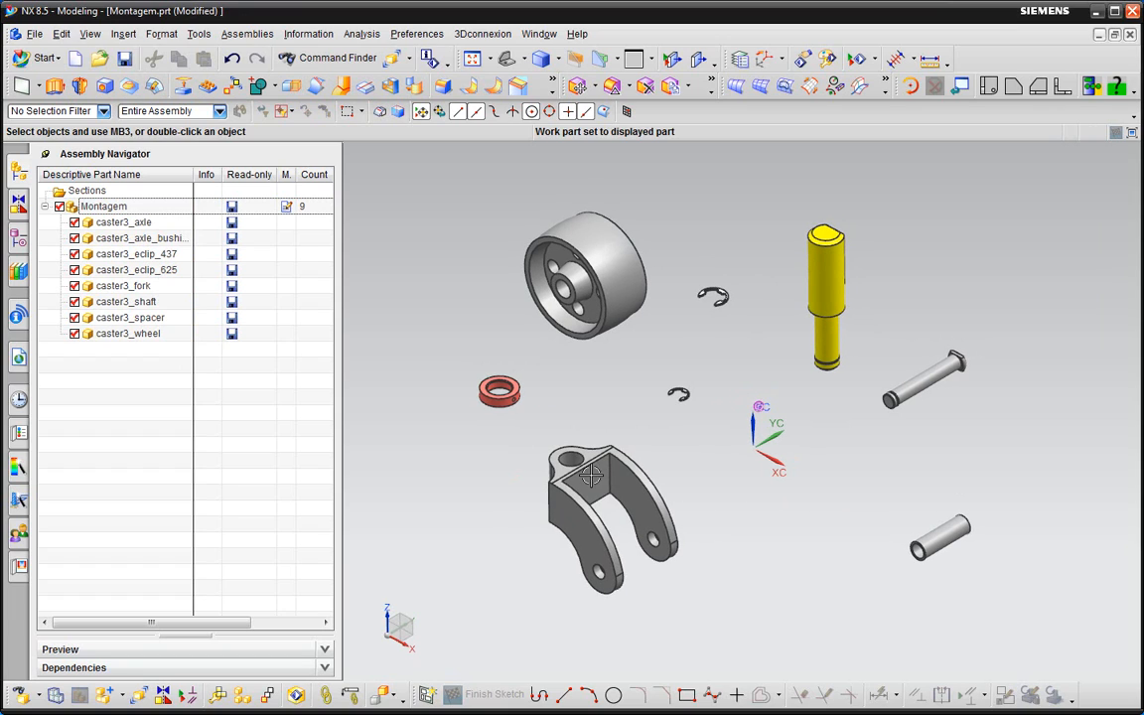
left_click(655, 491)
left_click(848, 240)
key("Escape")
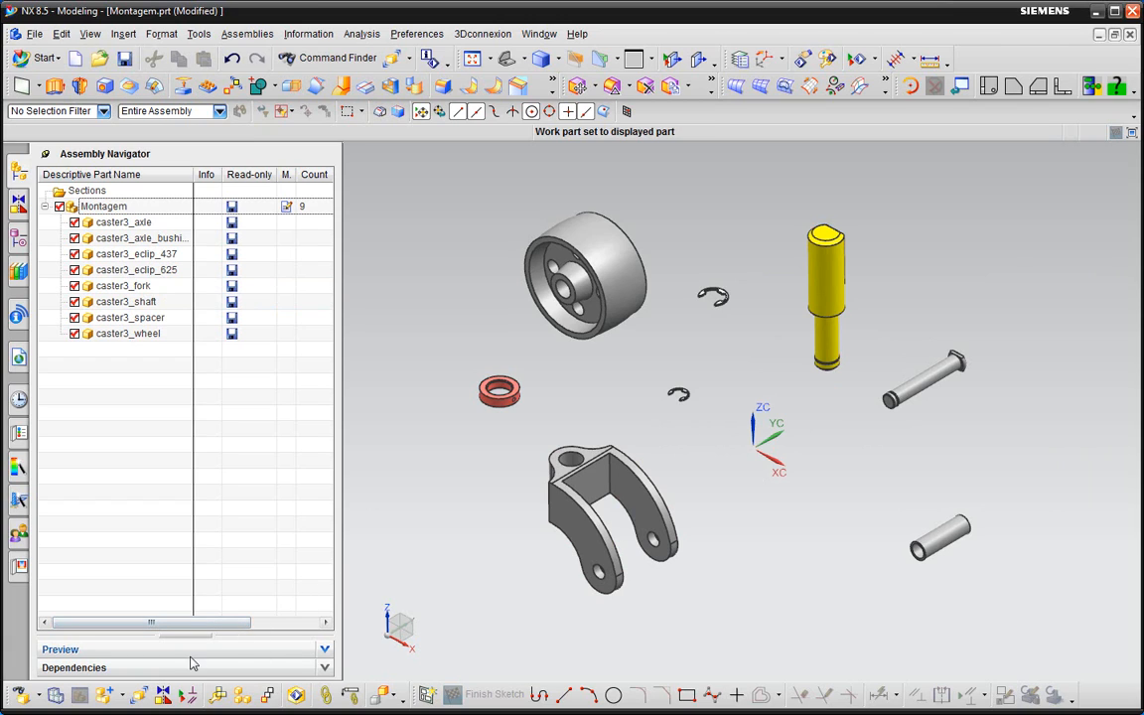
- Start moving the yellow shaft dynamically and relocate only its handles to the centre of its top face, ending handles-only mode
key("ctrl+t")
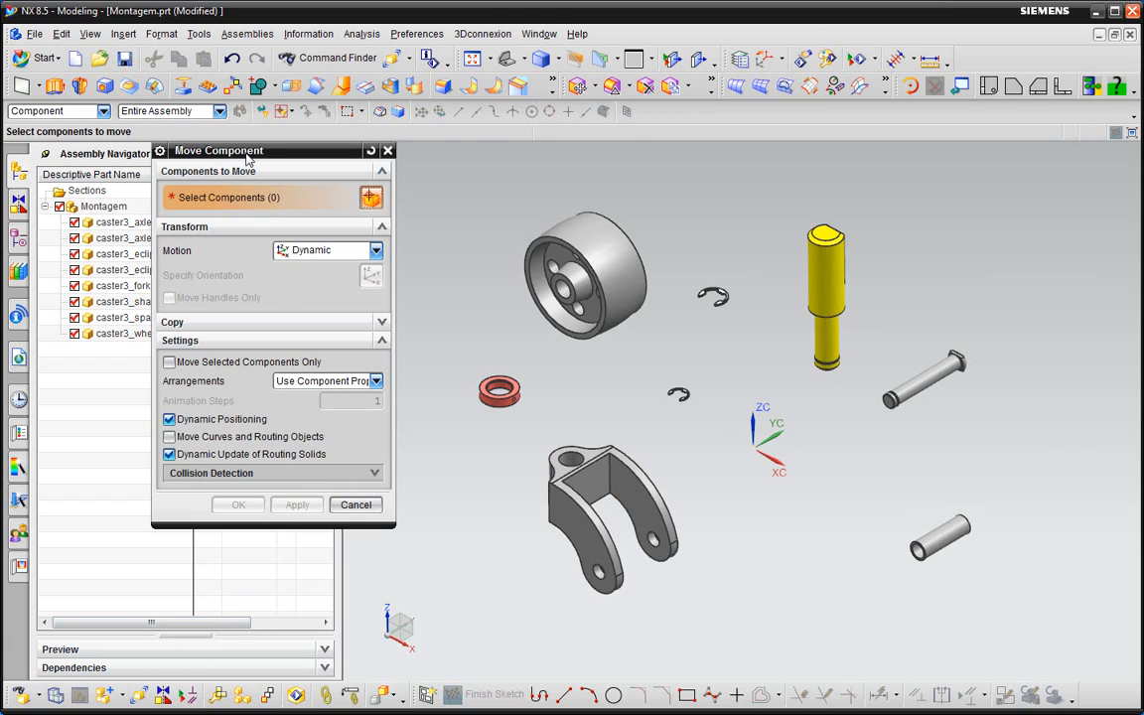
left_click_drag(225, 148, 220, 198)
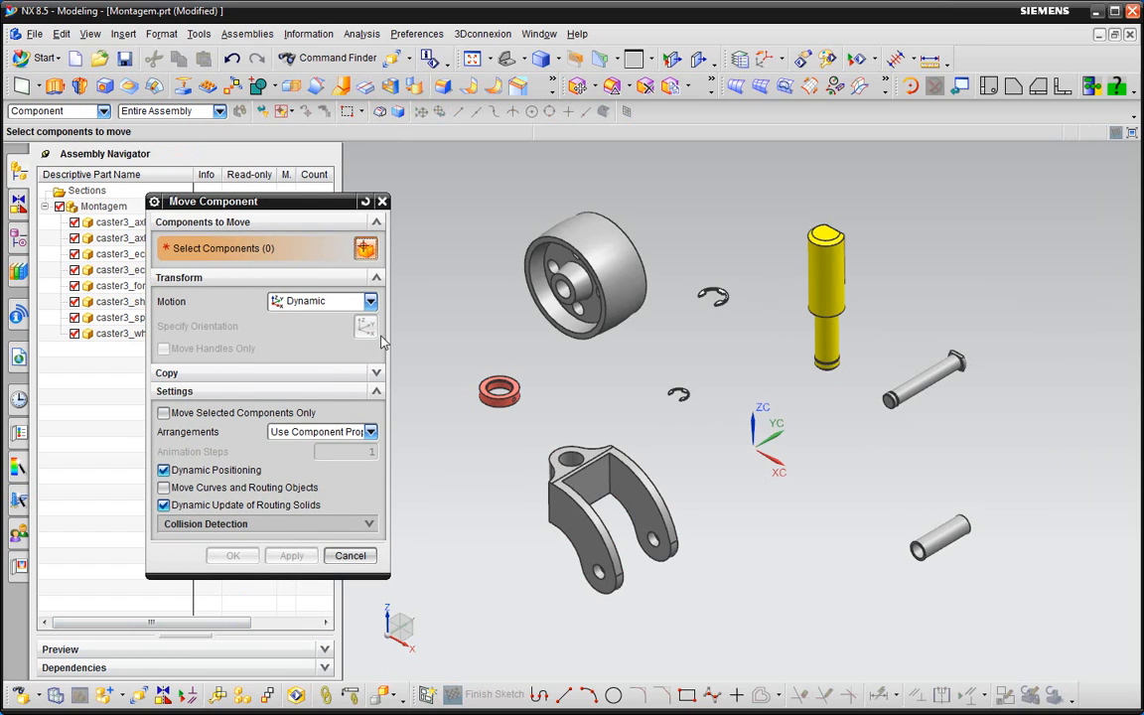
left_click(820, 281)
left_click(195, 328)
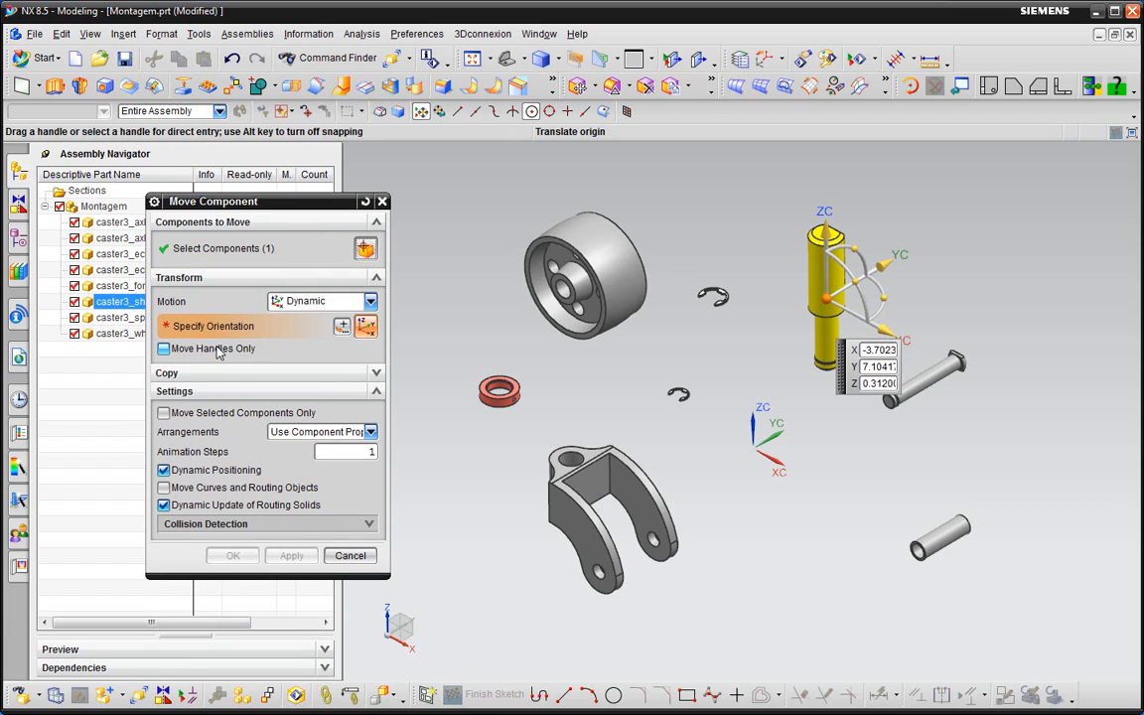
left_click(163, 348)
scroll(866, 244, "up", 1)
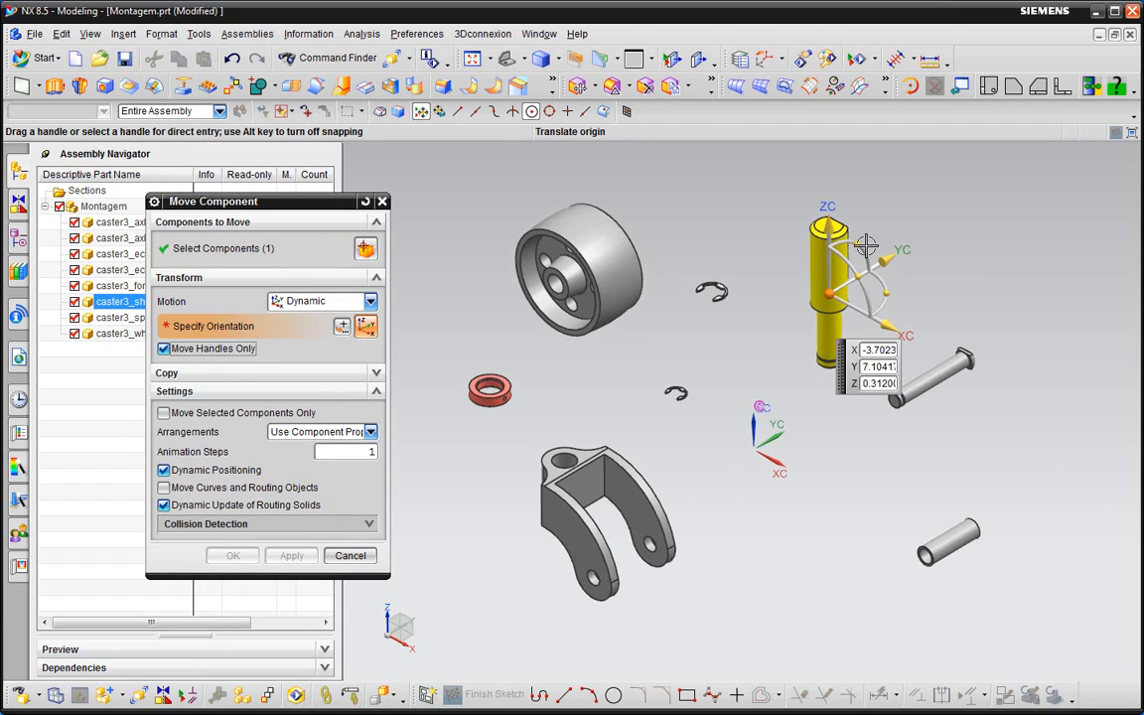
scroll(866, 244, "up", 5)
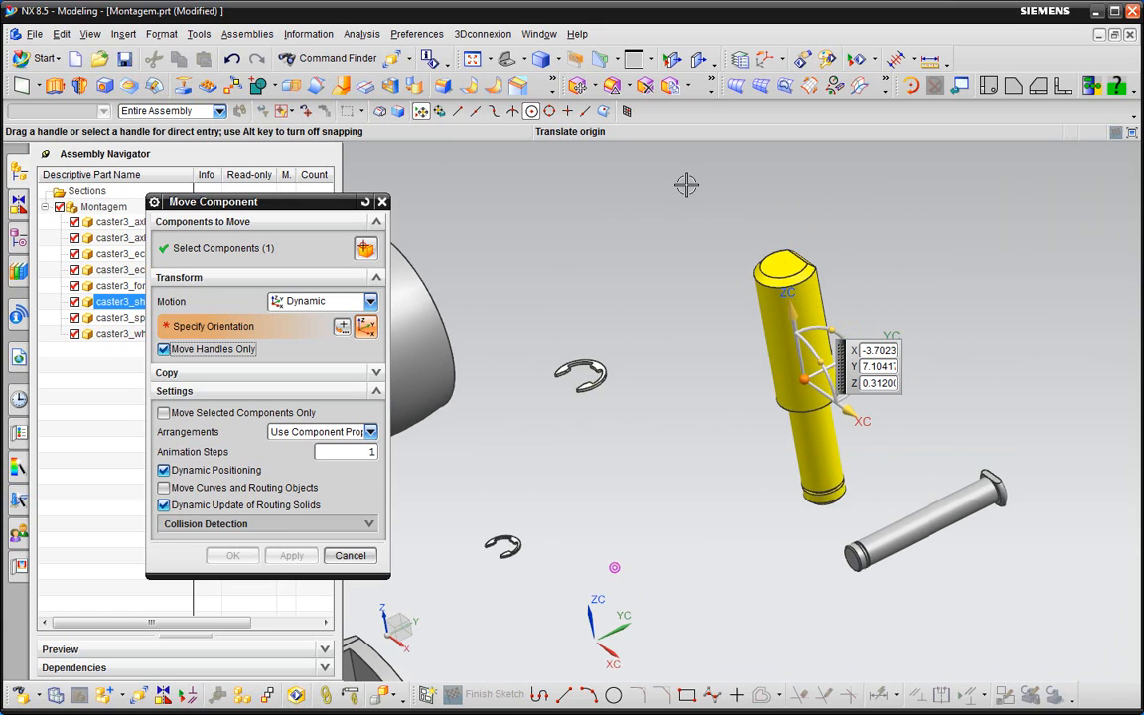
left_click(787, 264)
scroll(920, 224, "down", 5)
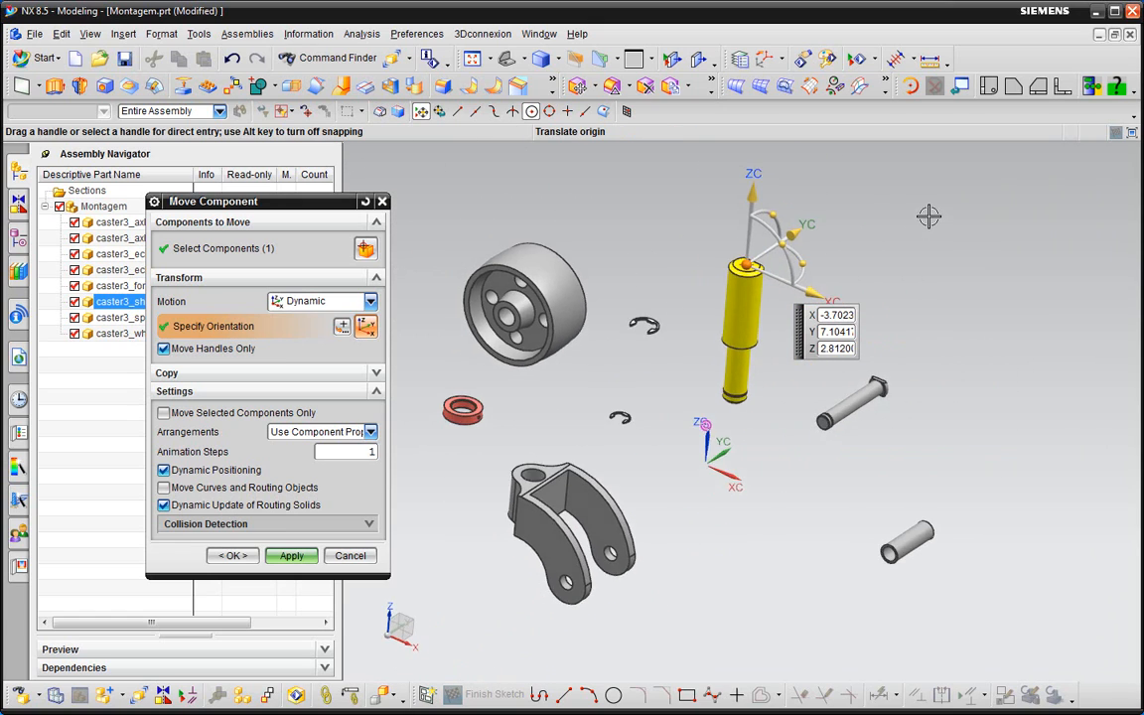
scroll(928, 216, "down", 2)
left_click(164, 348)
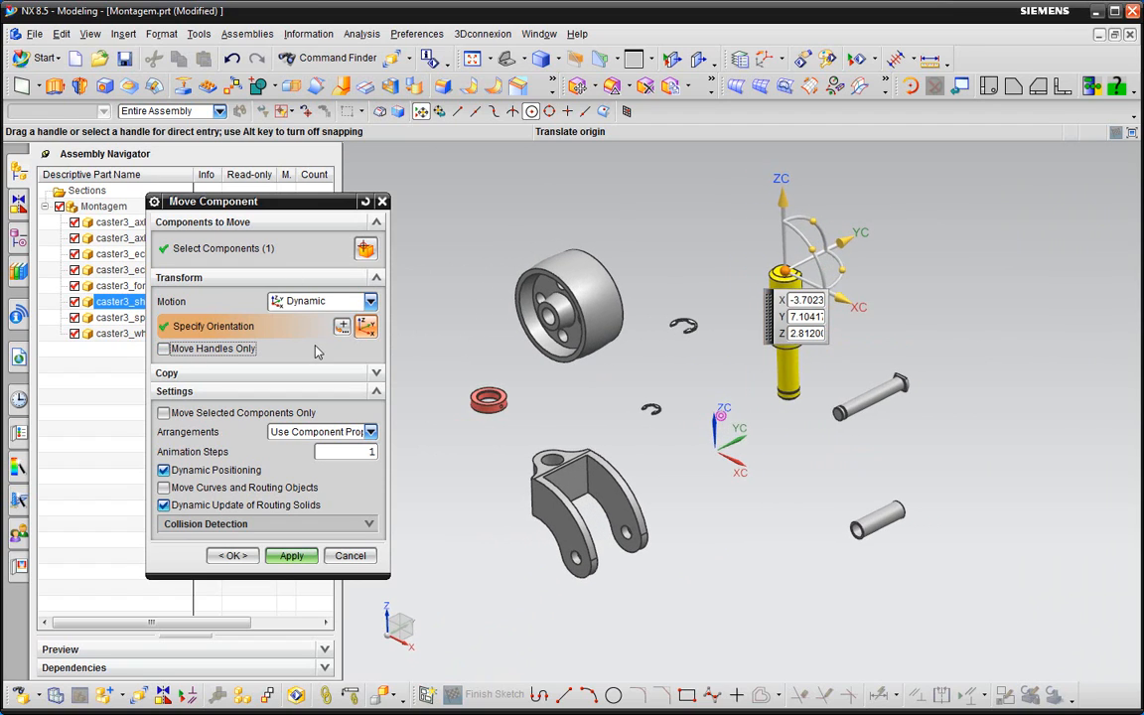
- Place the shaft's top-face centre at the assembly origin by setting X, Y and Z to 0, and finish the move
left_click(846, 304)
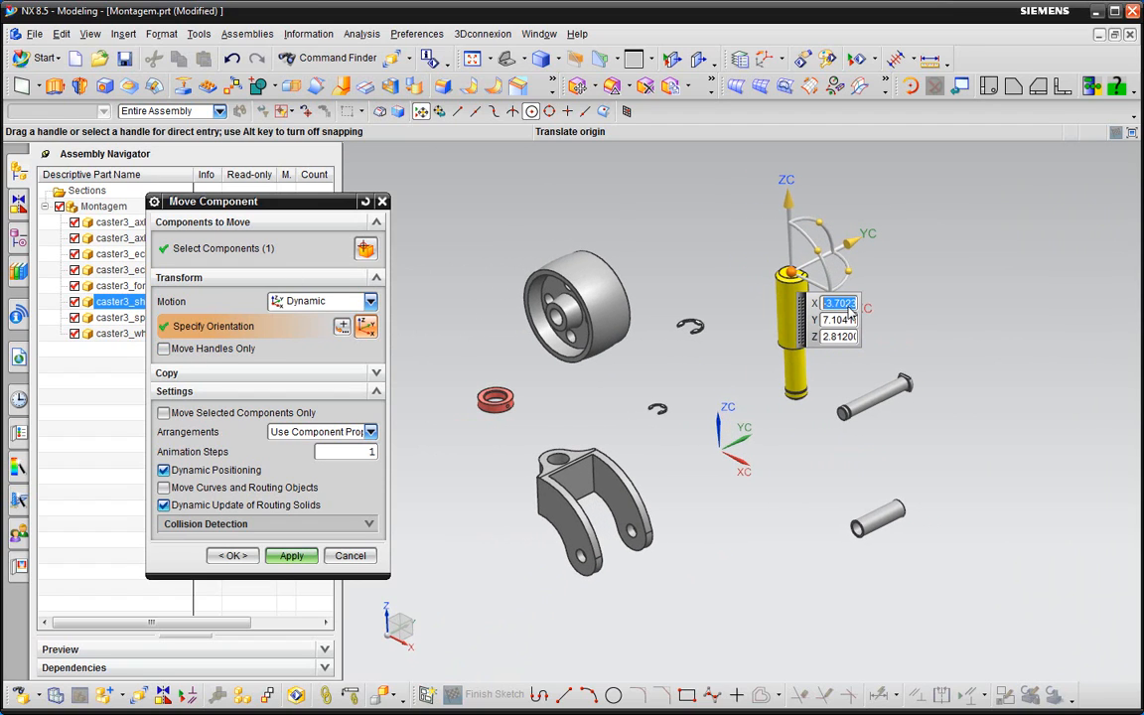
type("0")
key("Tab")
type("0")
key("Tab")
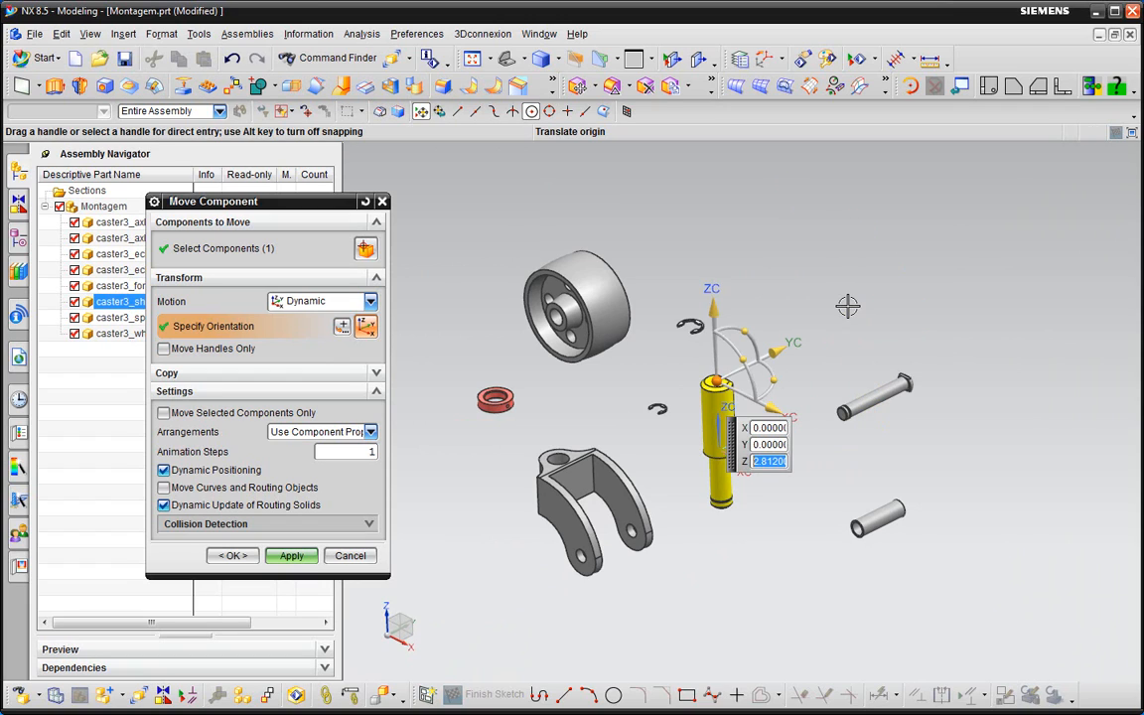
type("0")
key("Tab")
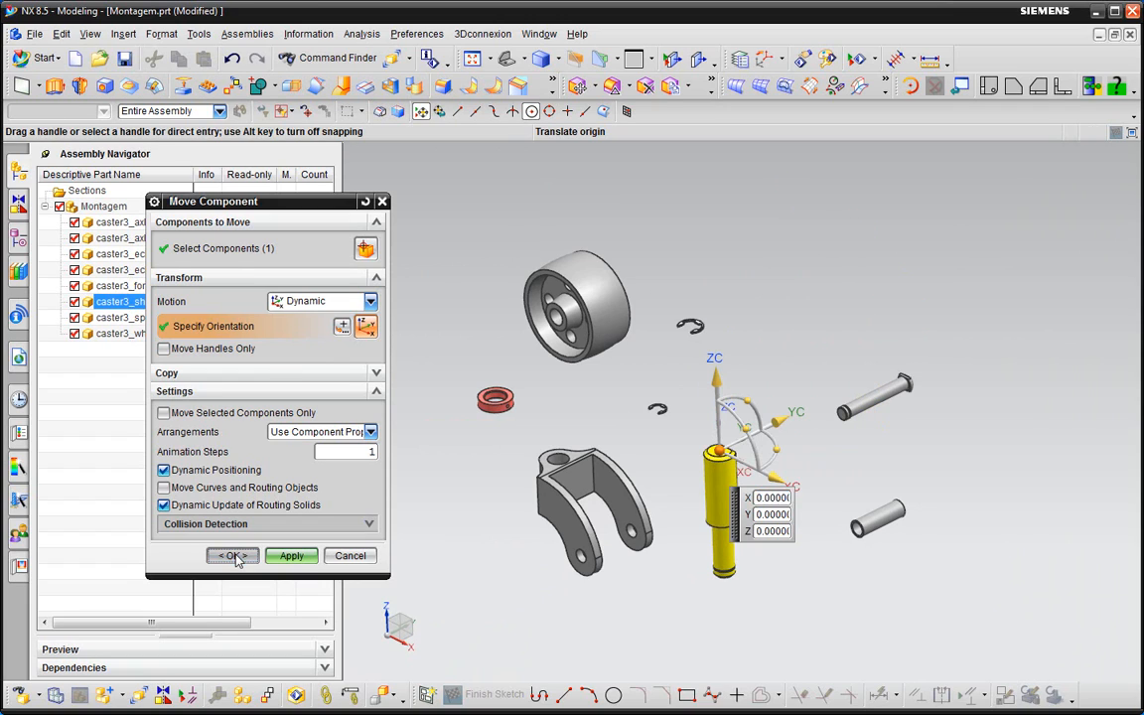
left_click(232, 555)
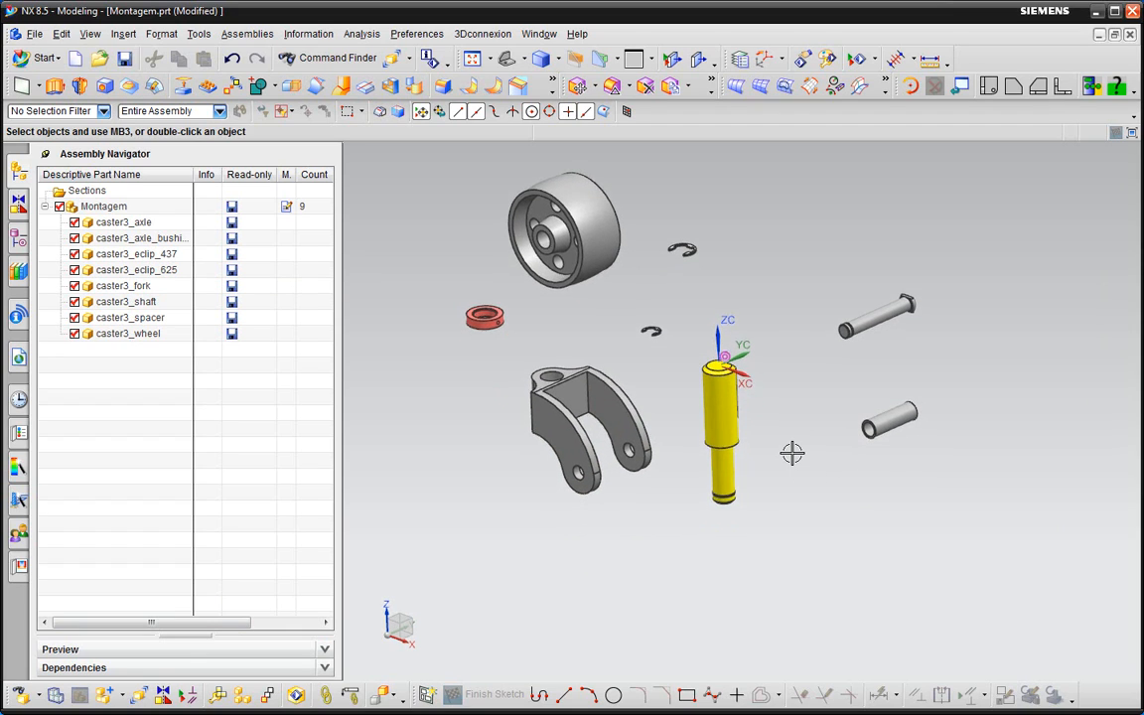
left_click(610, 429)
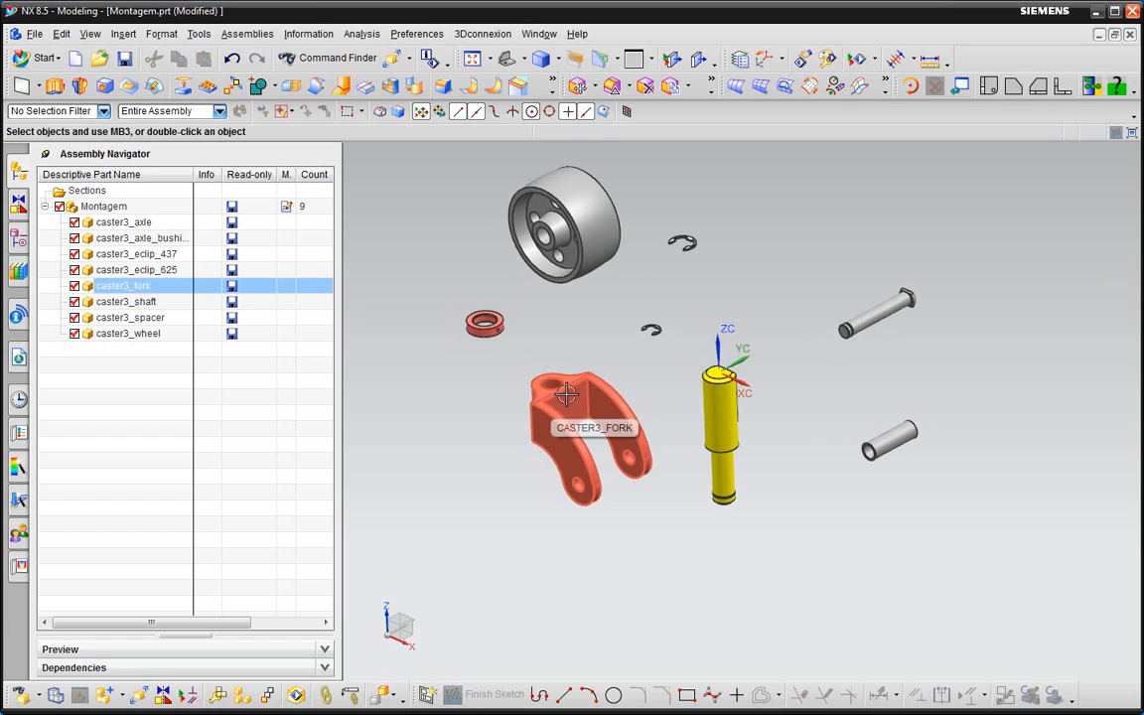
key("Escape")
left_click(717, 415)
key("Escape")
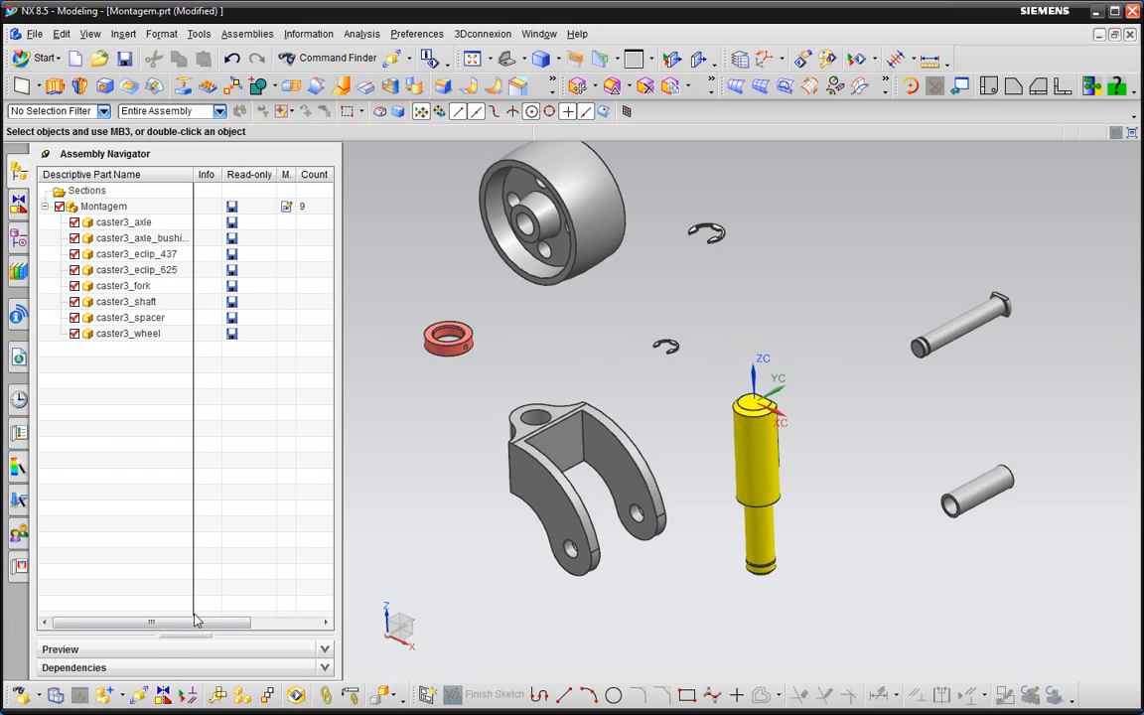
- Start a Touch Align assembly constraint with the orientation set to Infer Center/Axis
left_click(163, 694)
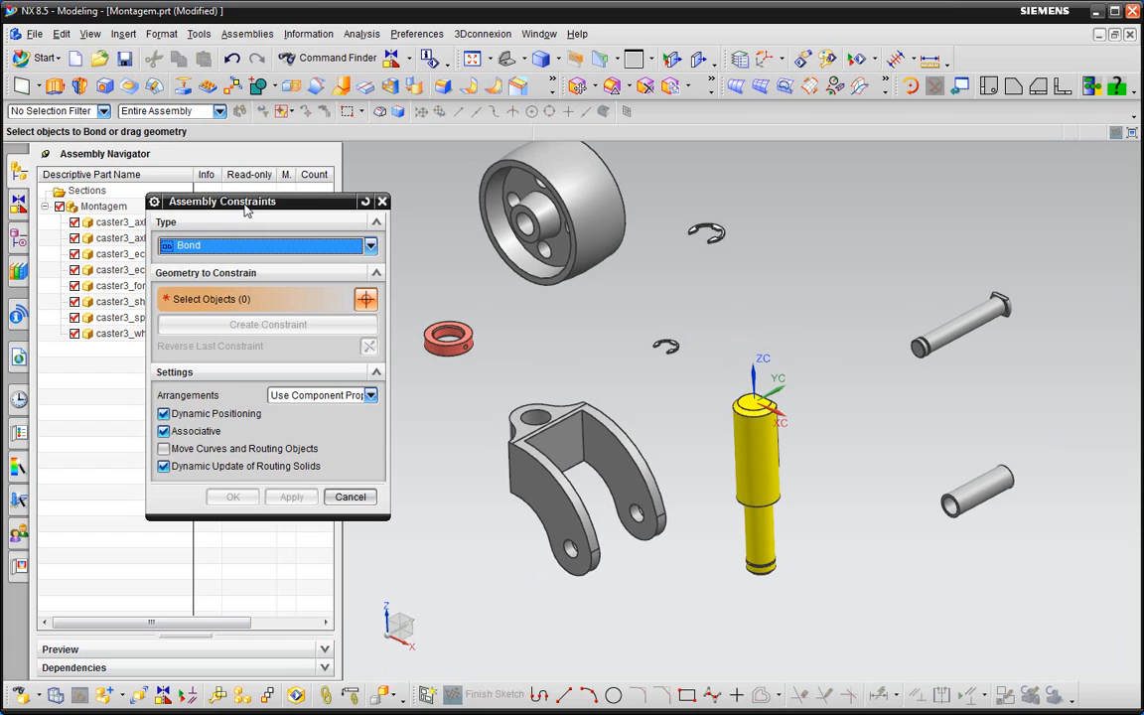
left_click(216, 244)
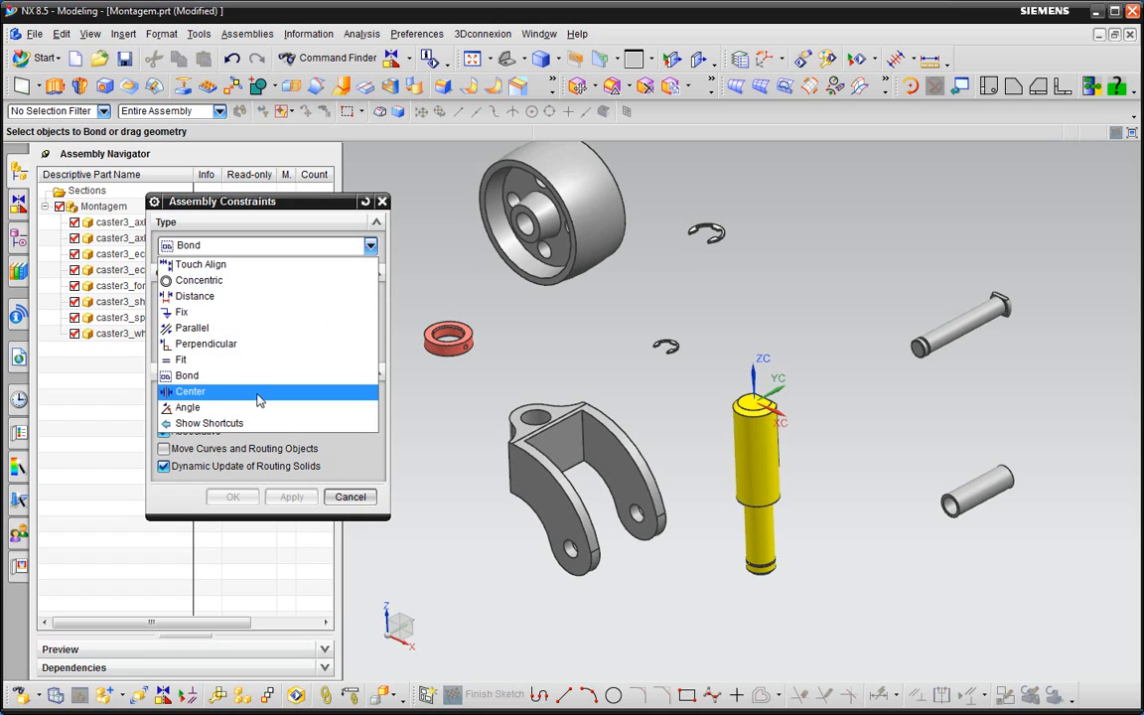
left_click(203, 265)
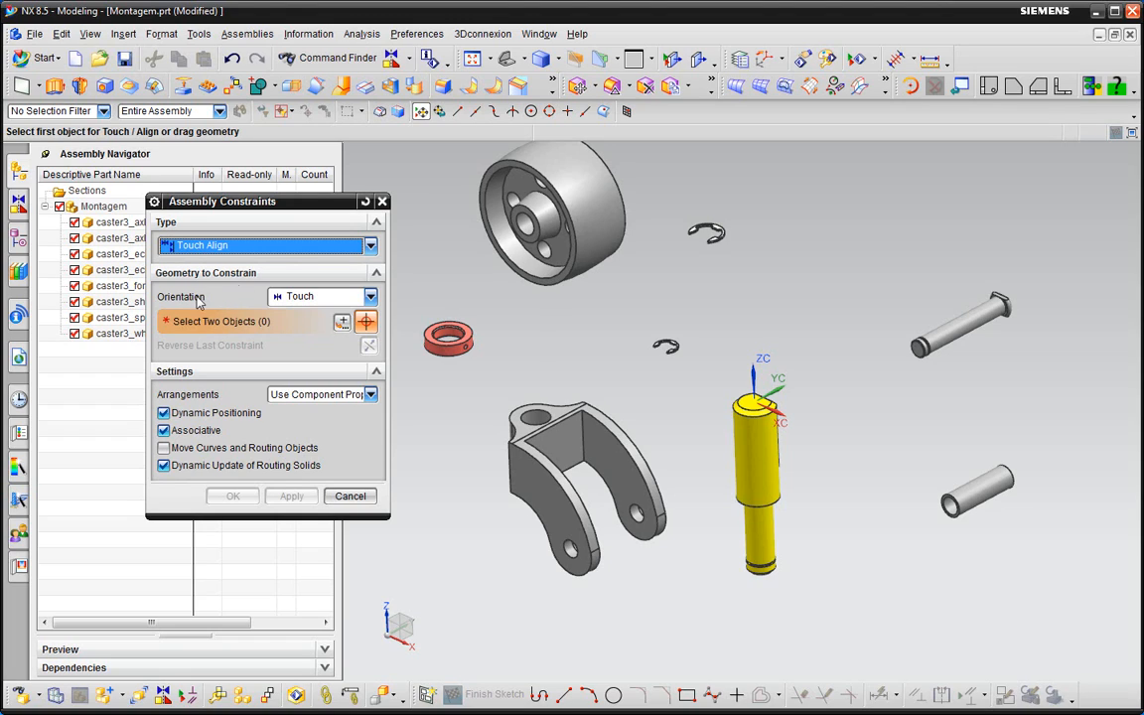
left_click(302, 297)
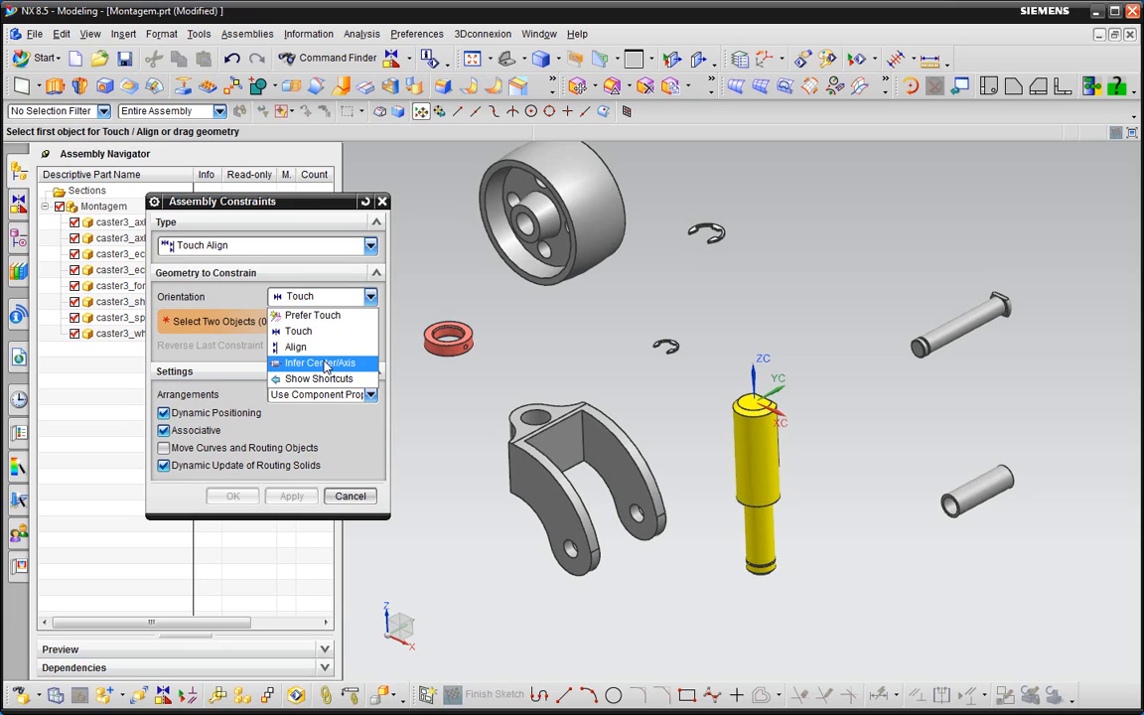
left_click(323, 365)
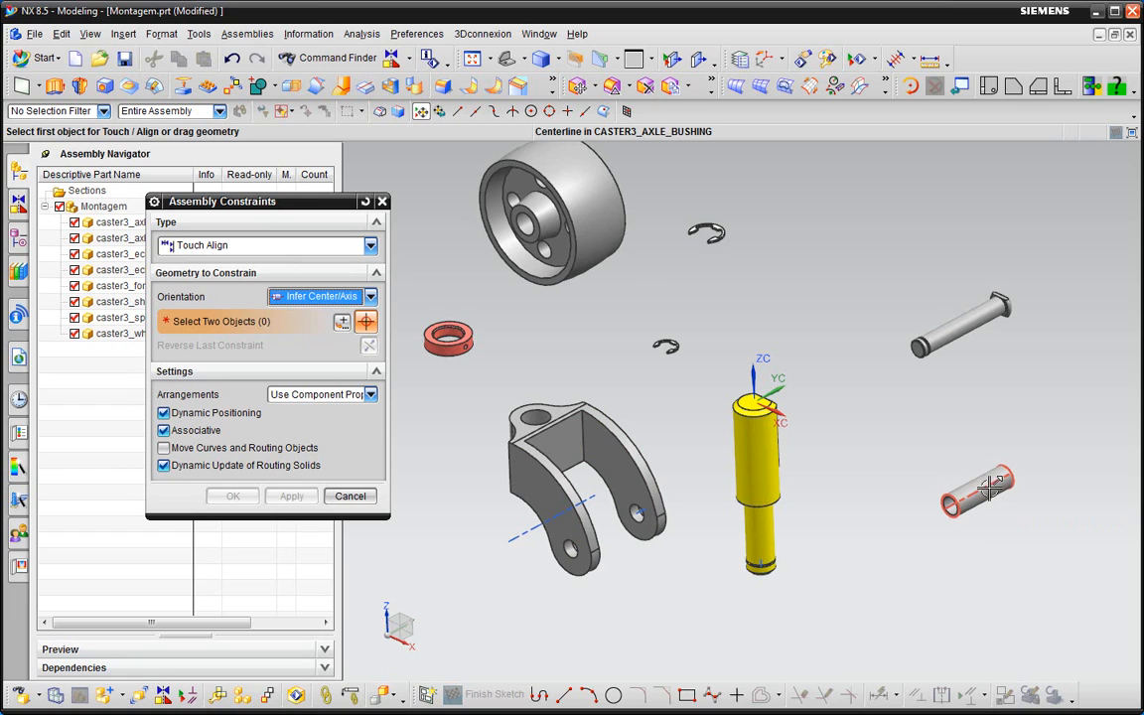
- Examine the small caster3_eclip_437 ring up close for the edges and centreline selectable for an axis constraint
scroll(602, 325, "up", 10)
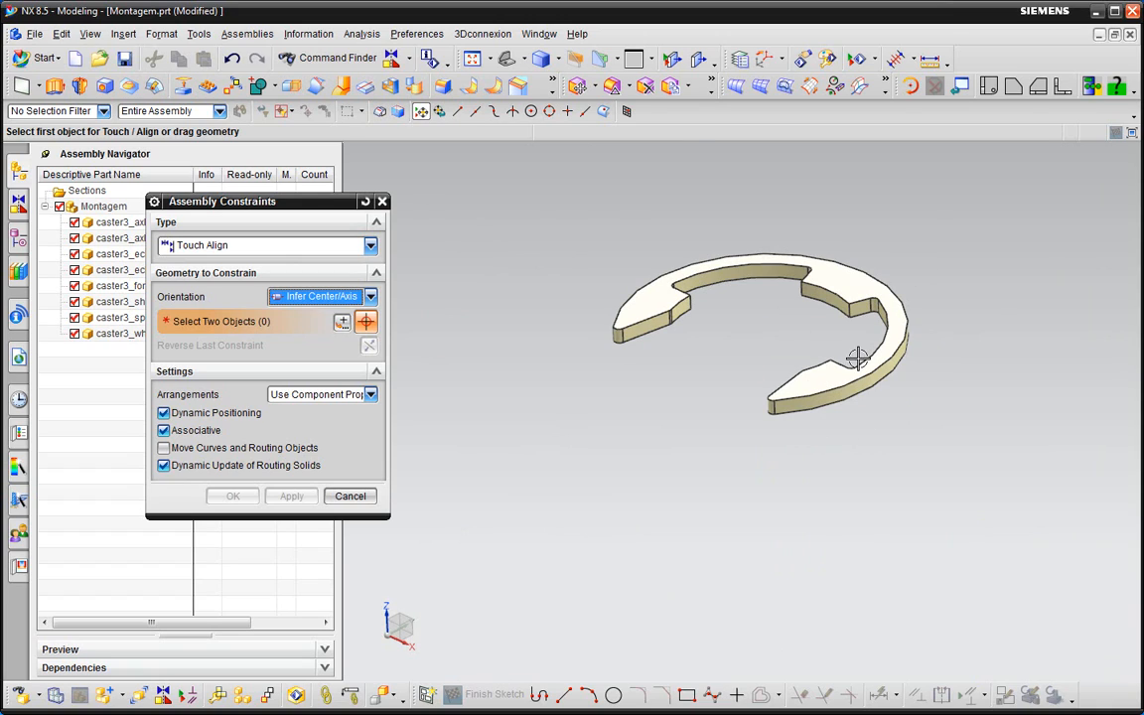
scroll(795, 552, "down", 1)
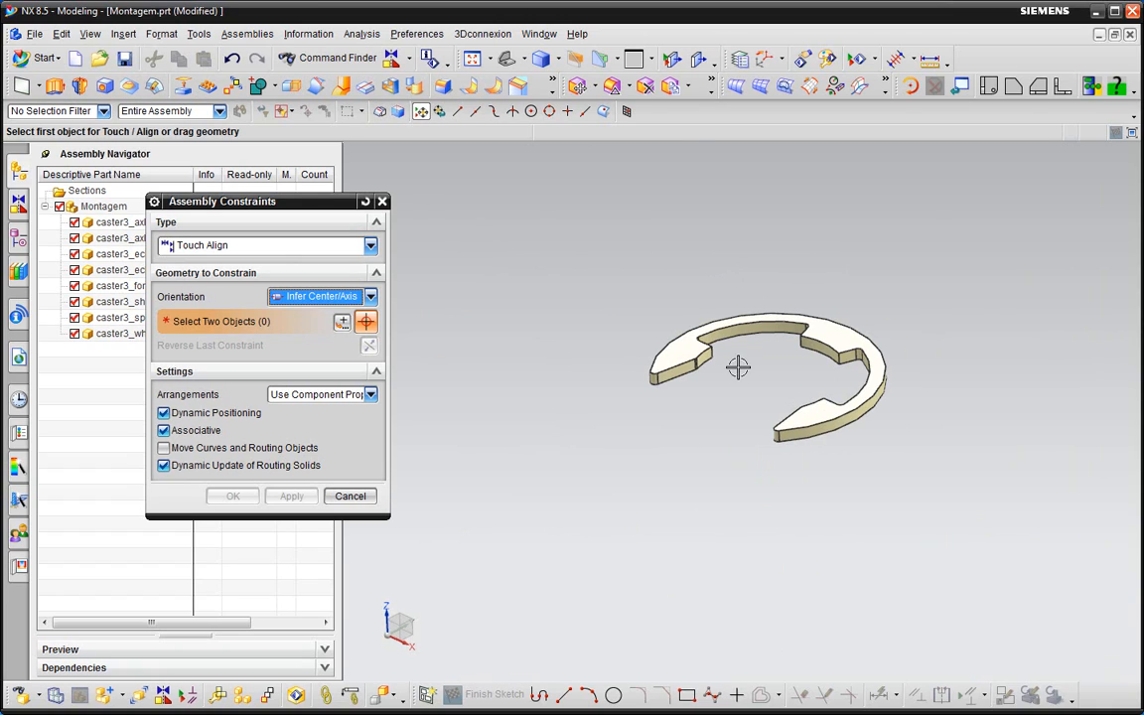
scroll(769, 268, "up", 1)
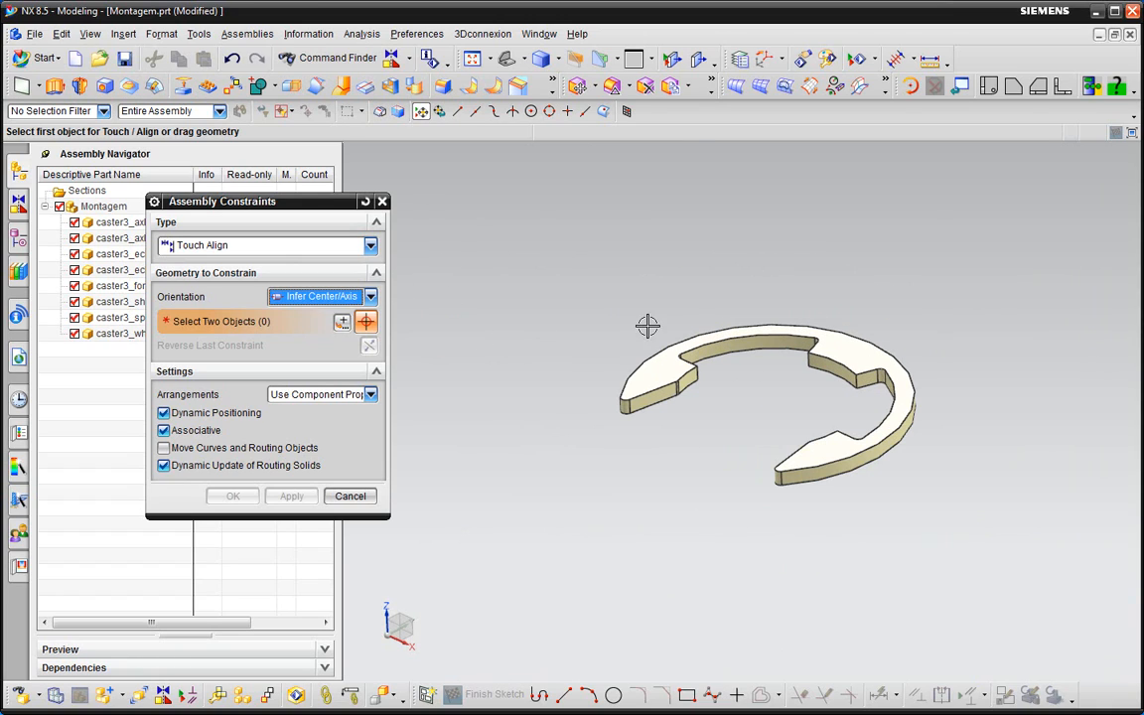
scroll(806, 365, "up", 1)
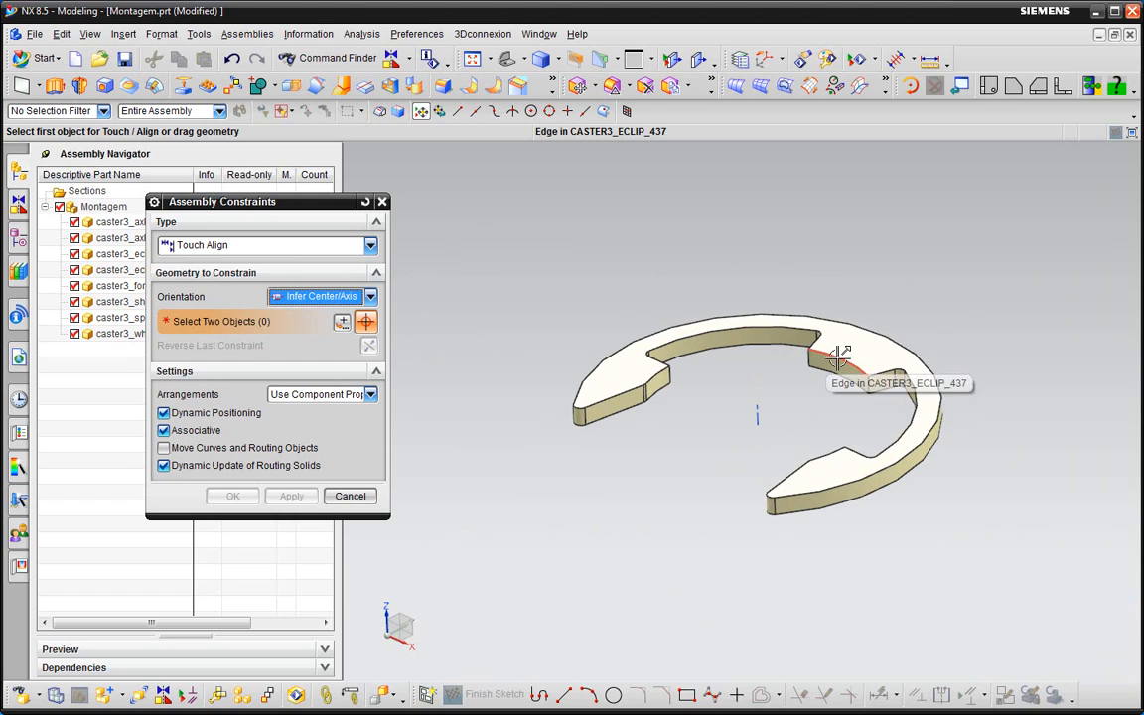
scroll(752, 409, "down", 8)
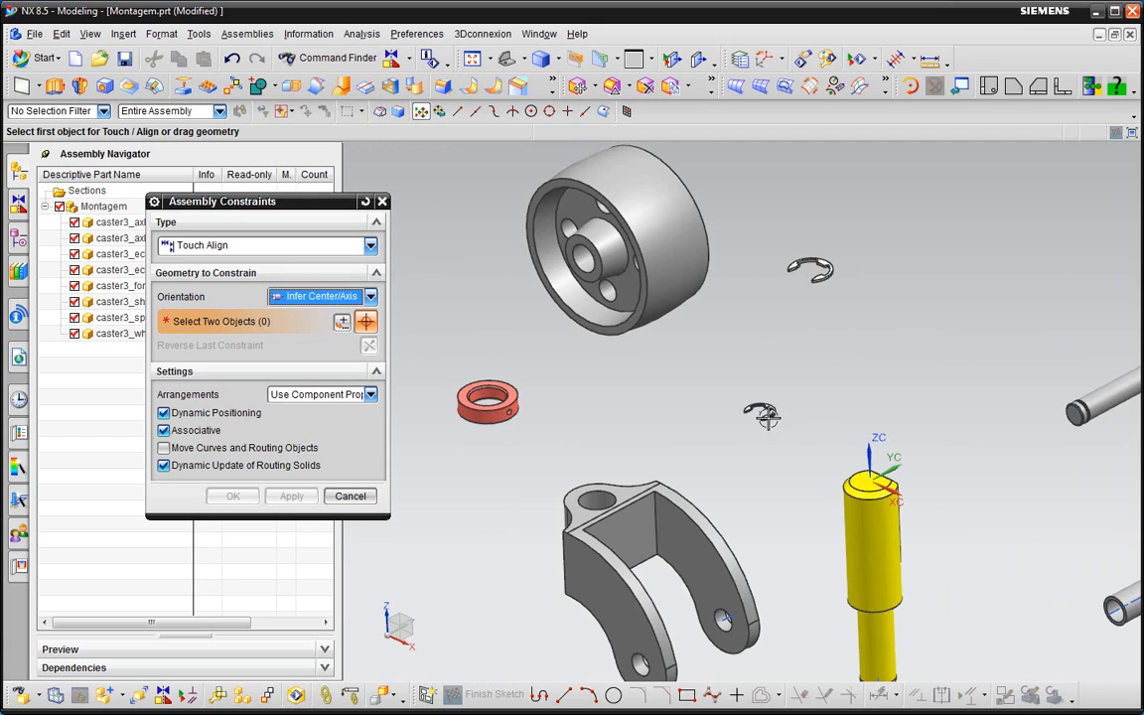
scroll(762, 417, "up", 8)
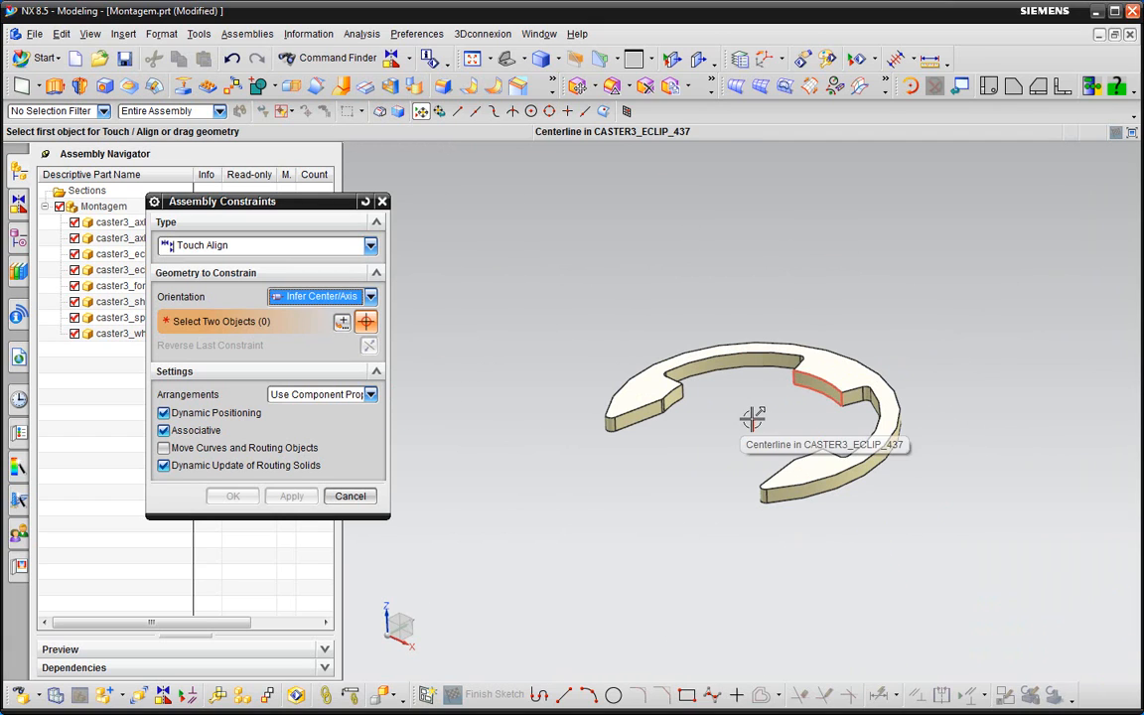
scroll(752, 417, "down", 8)
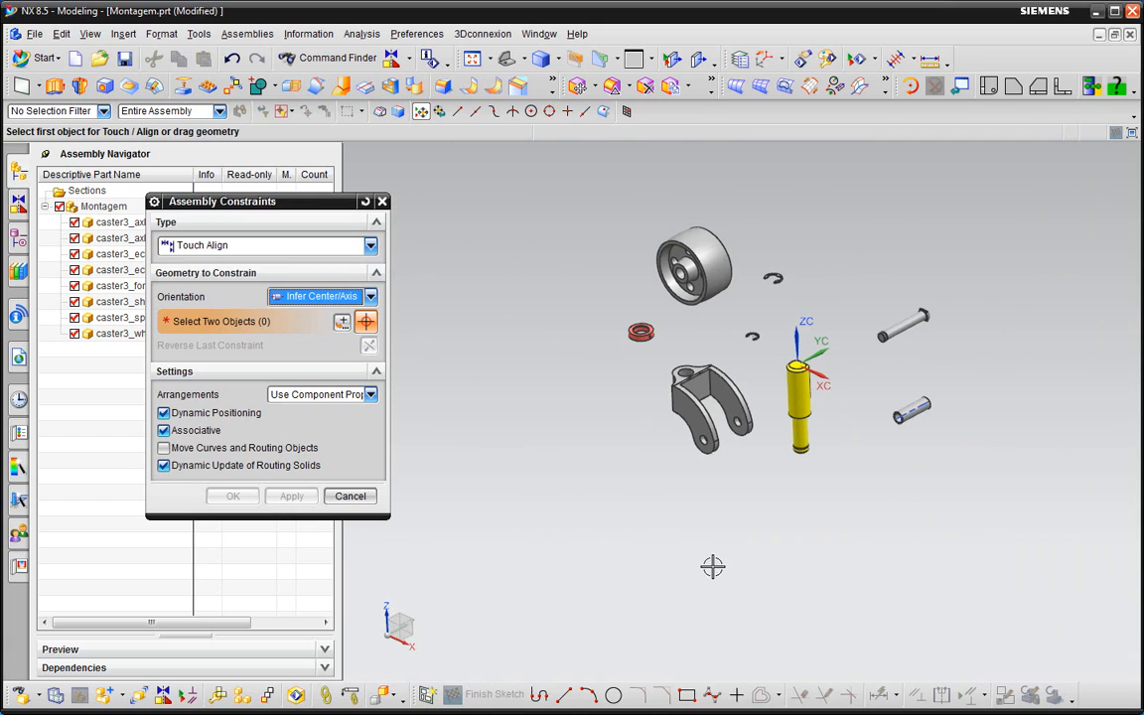
- Align the centreline of the fork's vertical hole with the centreline of the yellow shaft
scroll(791, 477, "up", 3)
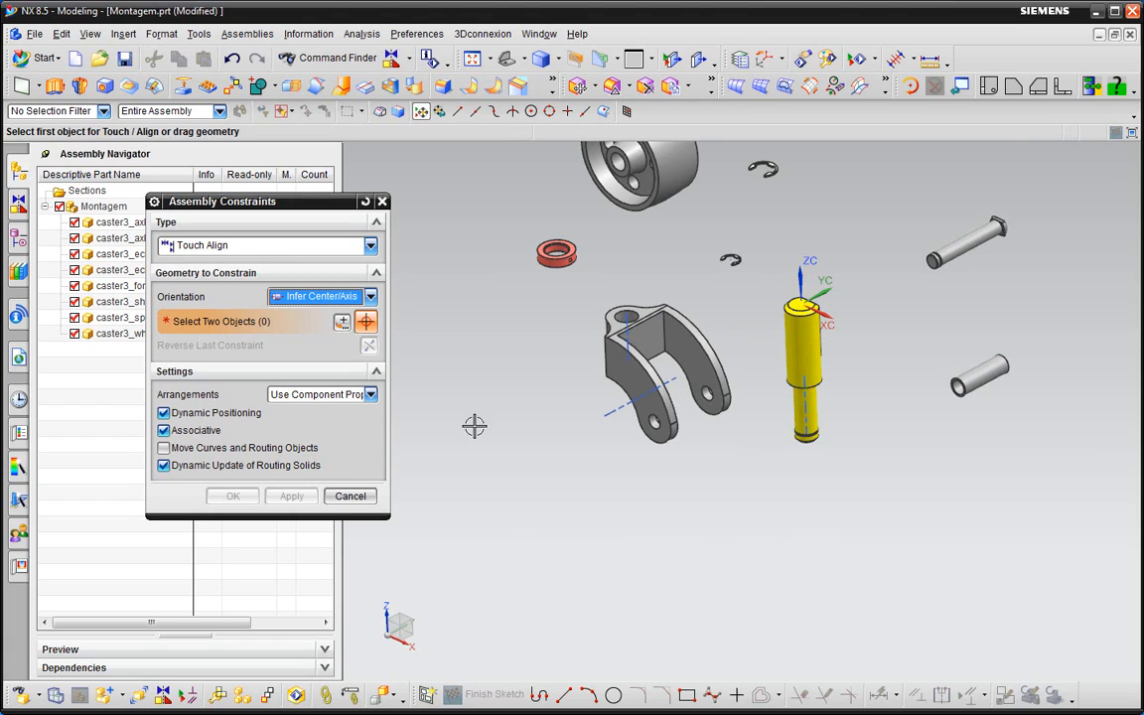
scroll(704, 283, "up", 3)
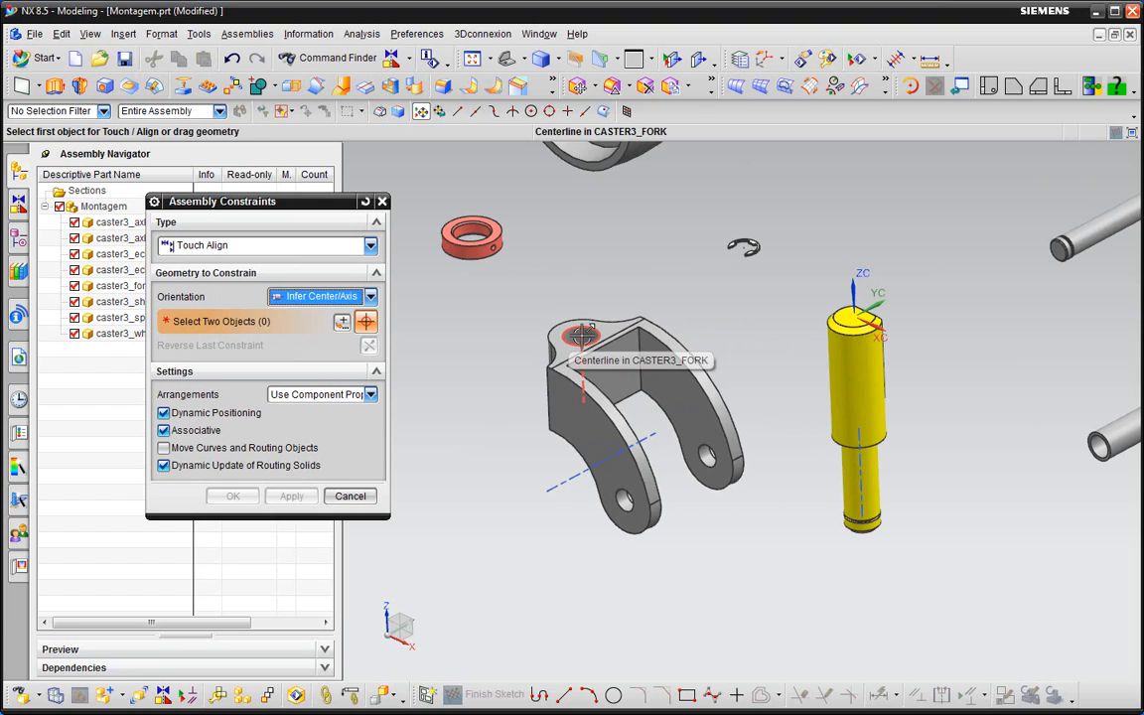
left_click(582, 336)
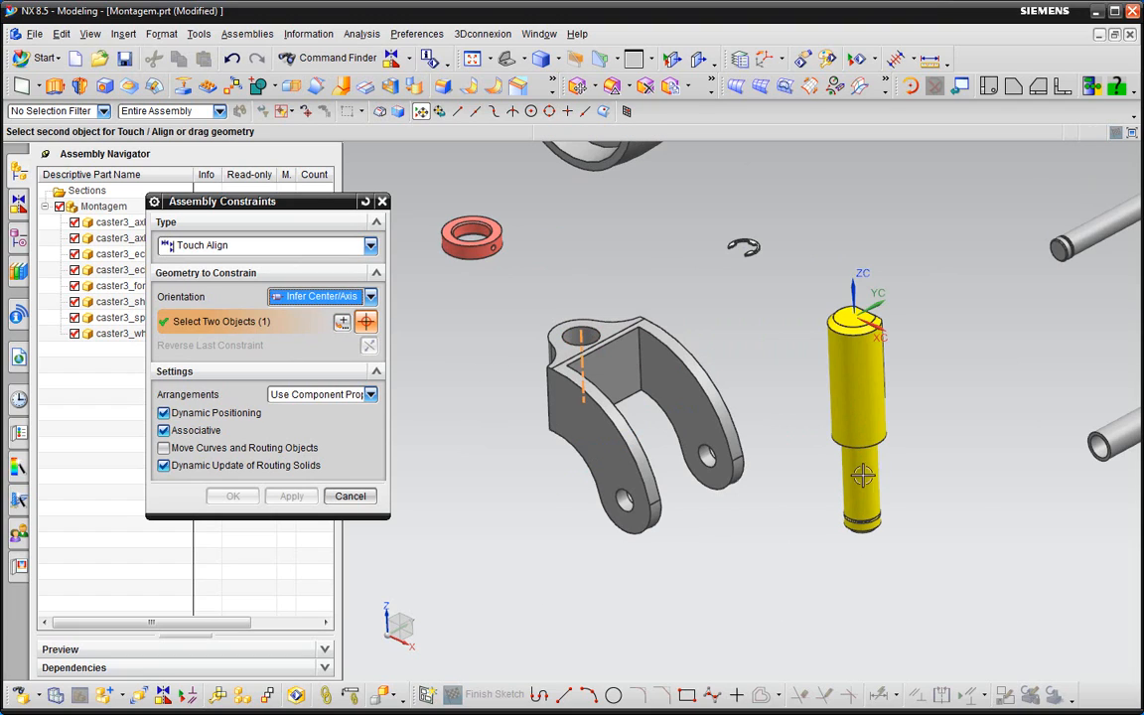
left_click(859, 459)
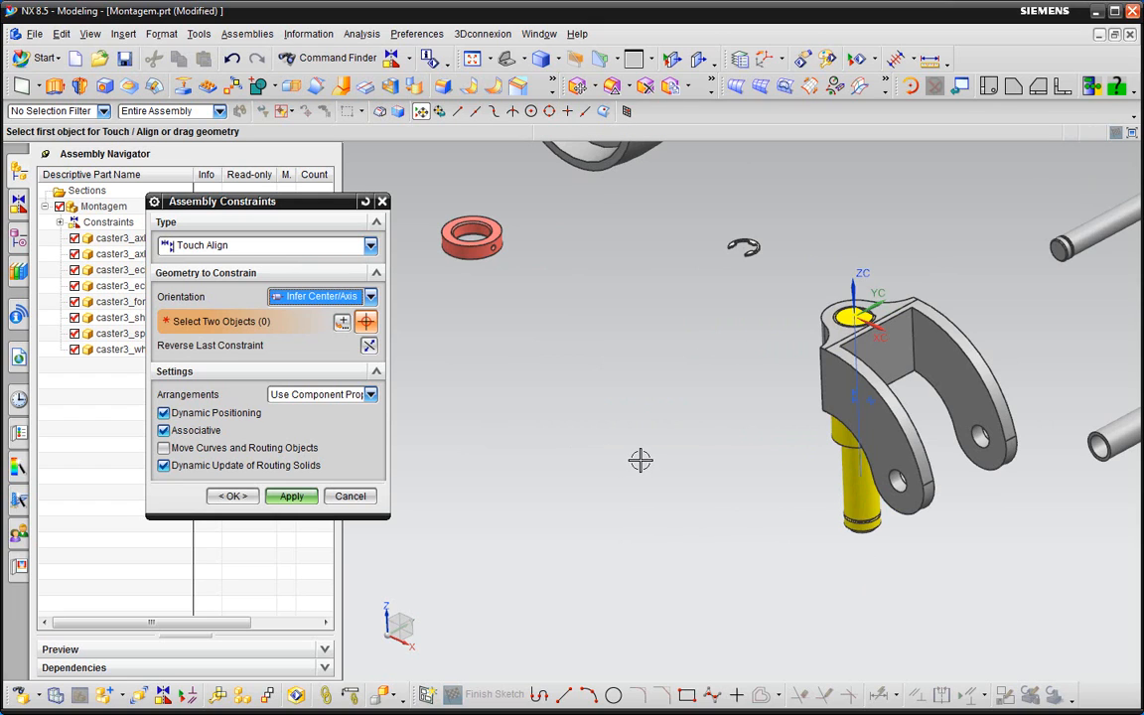
- Add a Touch constraint between the fork's top face around the hole and the shaft's shoulder face, and finish constraining
middle_click_drag(712, 431, 897, 330)
middle_click_drag(692, 442, 650, 489)
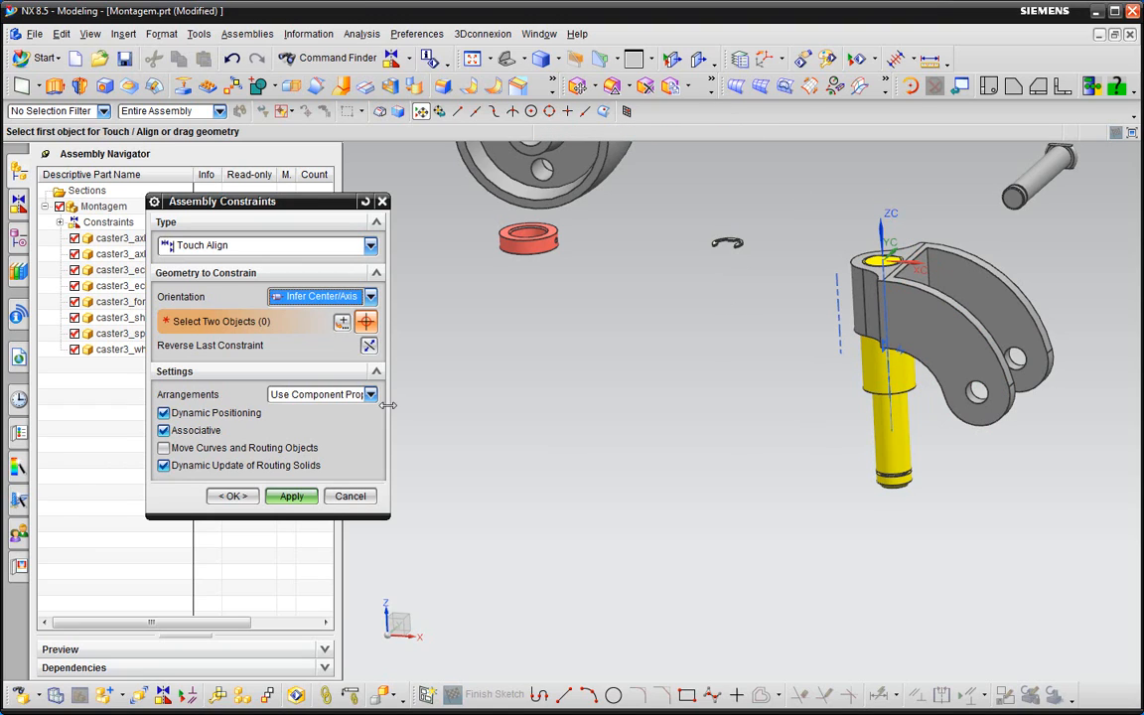
left_click(305, 298)
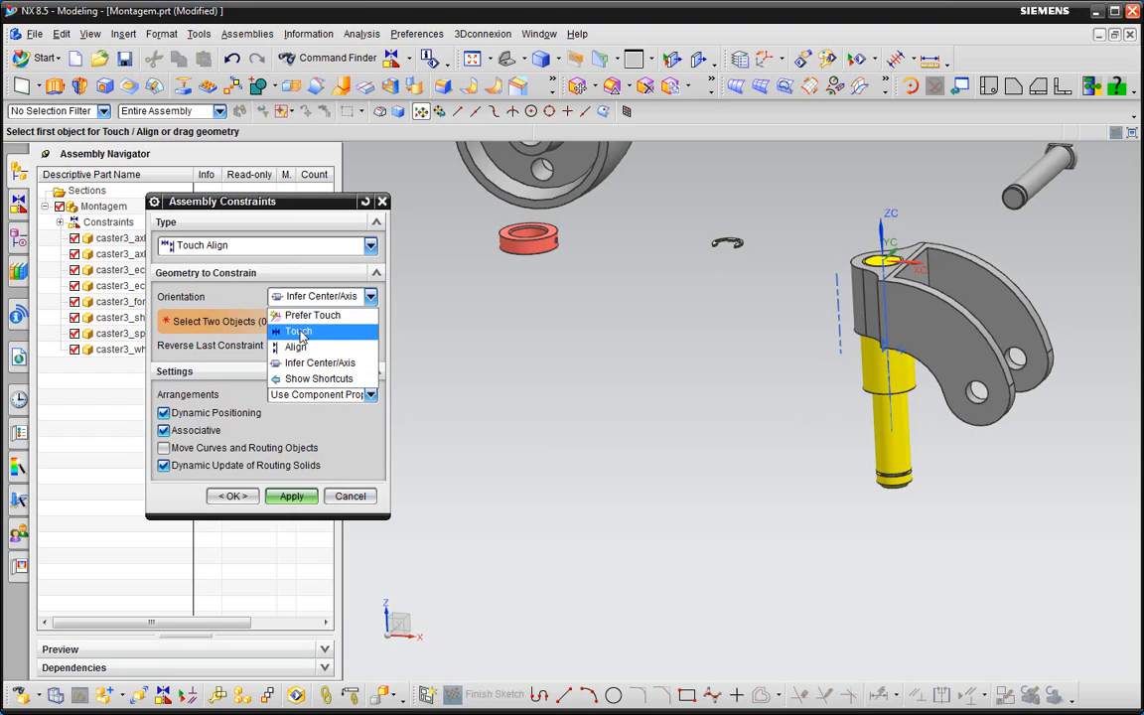
left_click(299, 331)
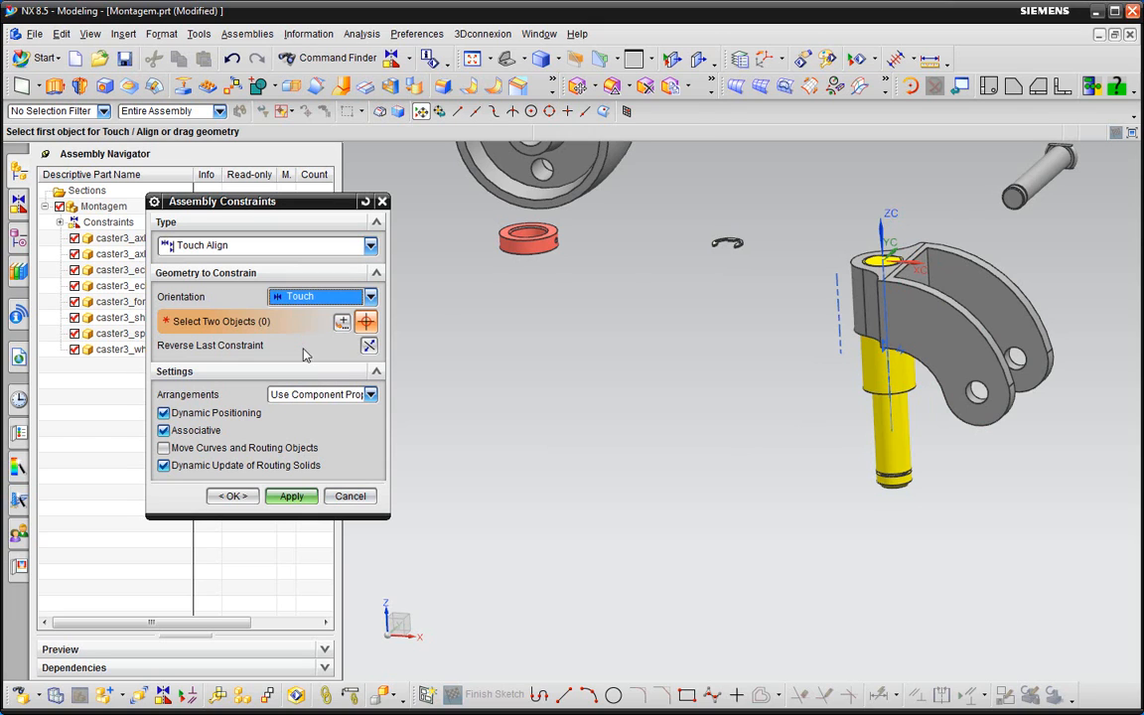
scroll(924, 210, "up", 5)
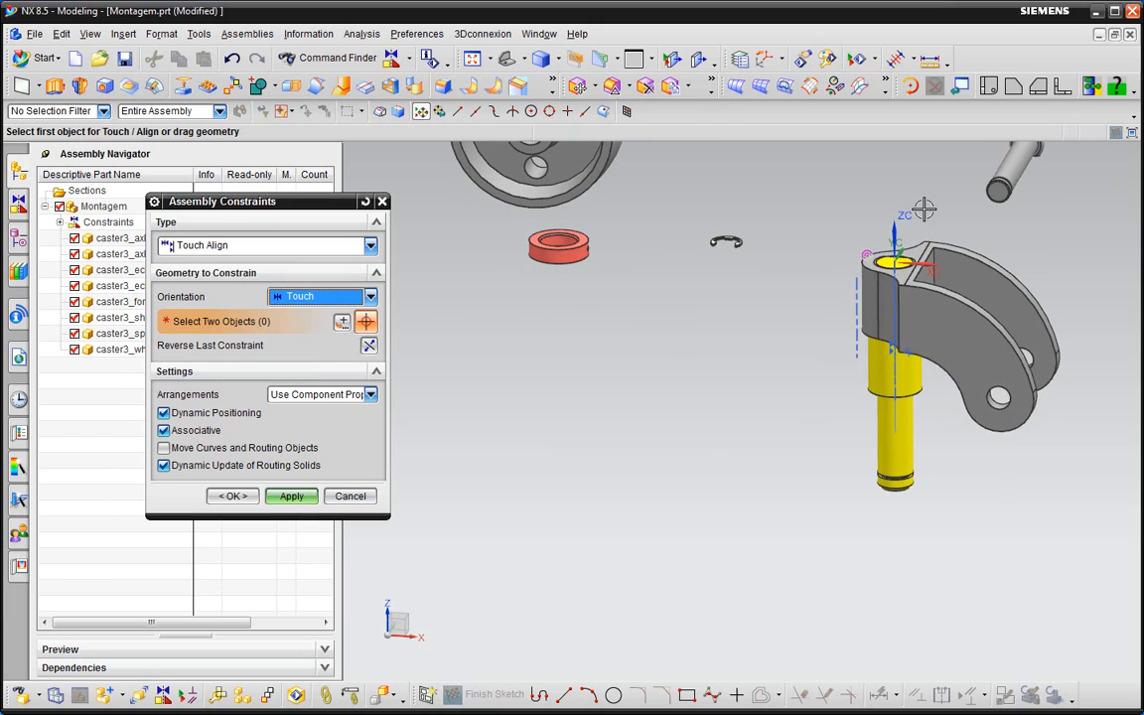
scroll(908, 230, "up", 2)
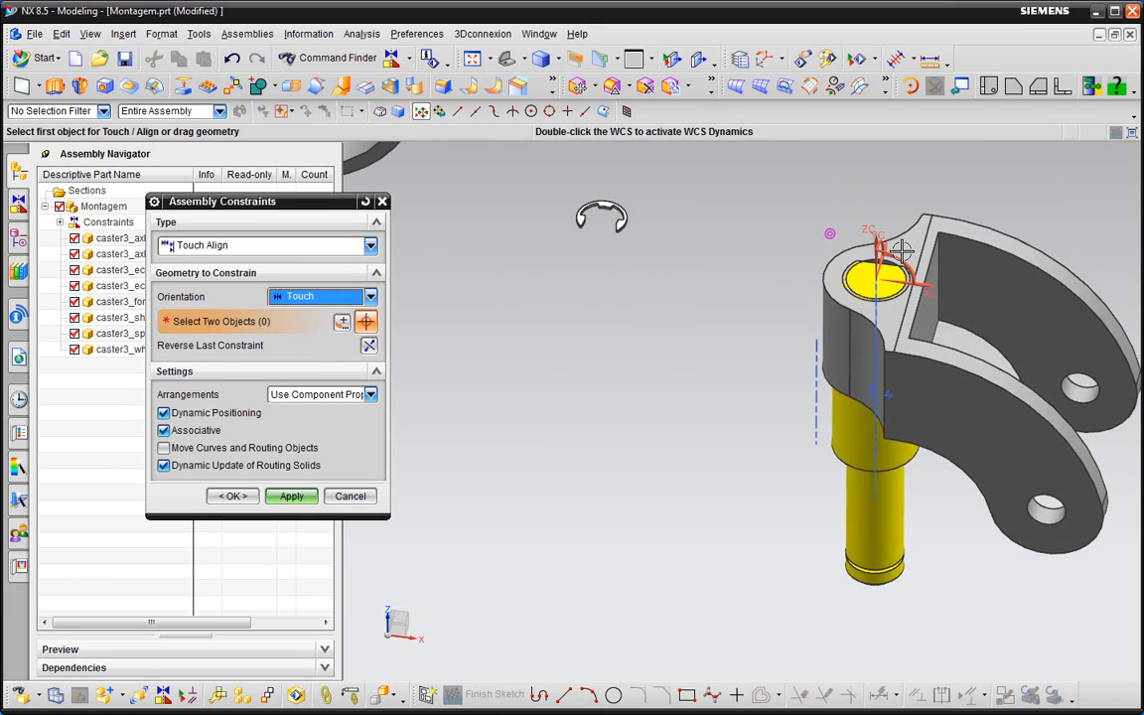
left_click(898, 253)
middle_click_drag(677, 367, 845, 470)
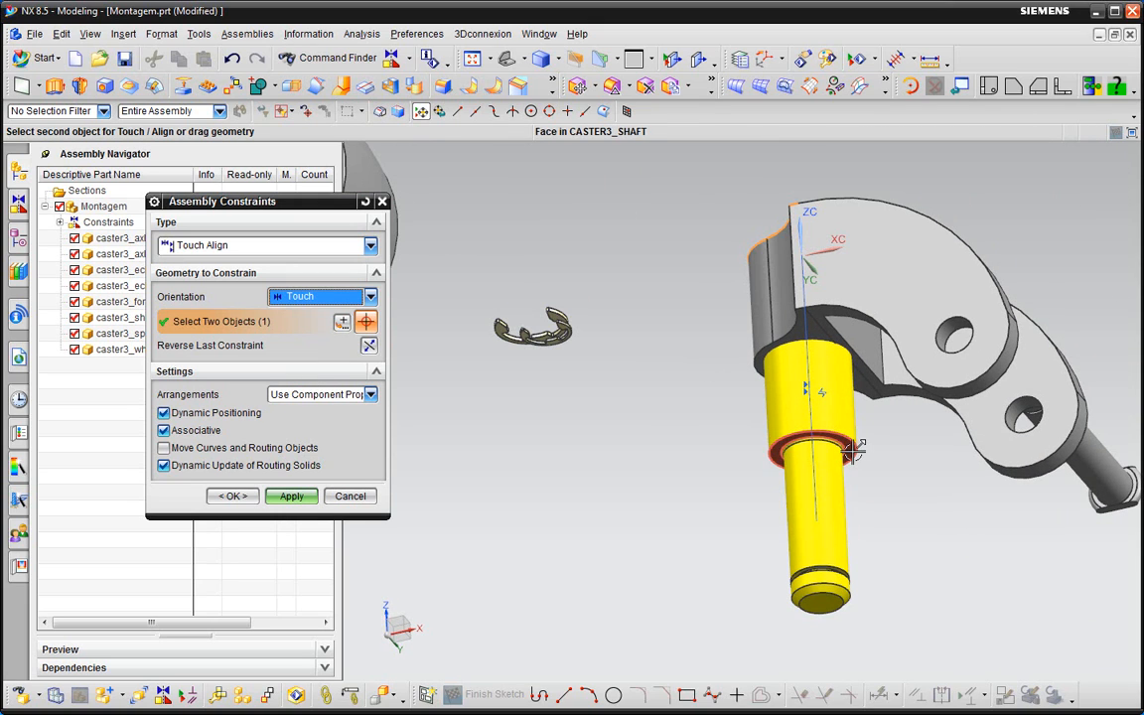
left_click(854, 450)
middle_click_drag(692, 480, 700, 467)
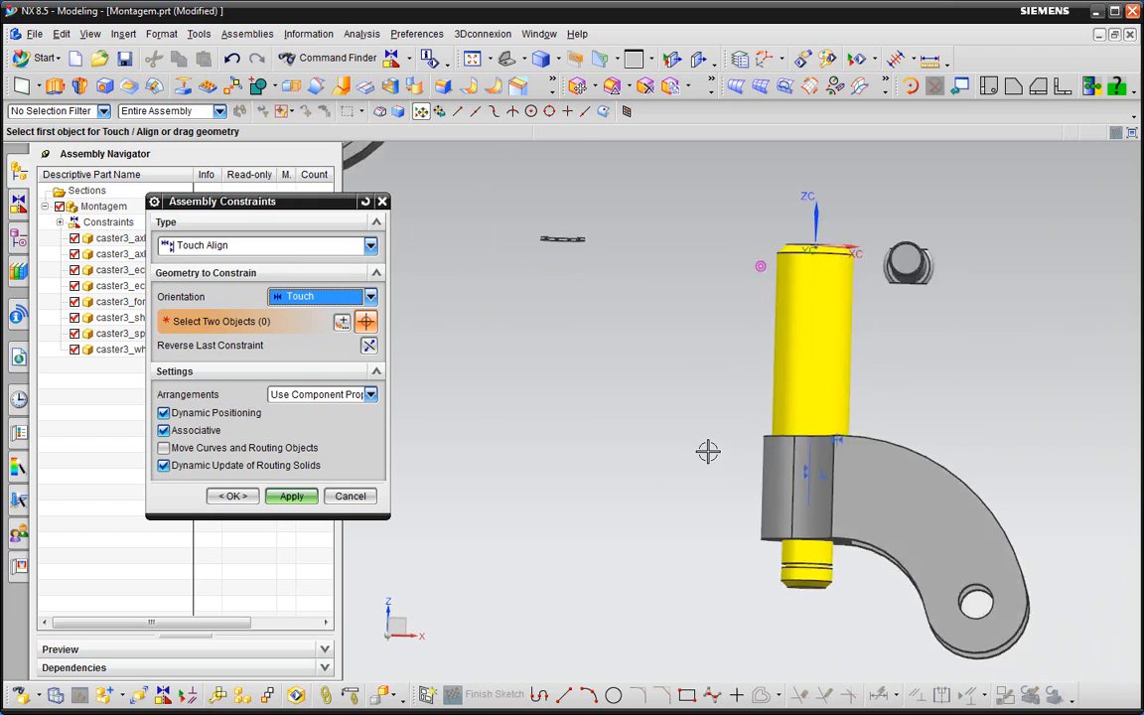
left_click(292, 496)
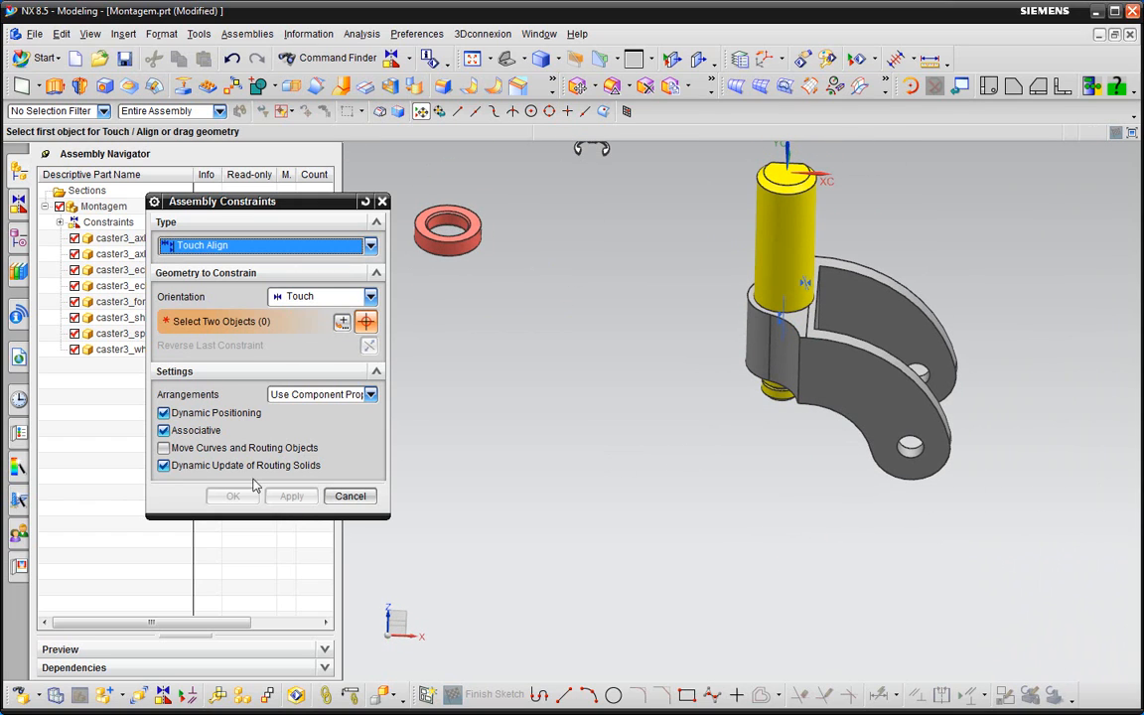
left_click(349, 496)
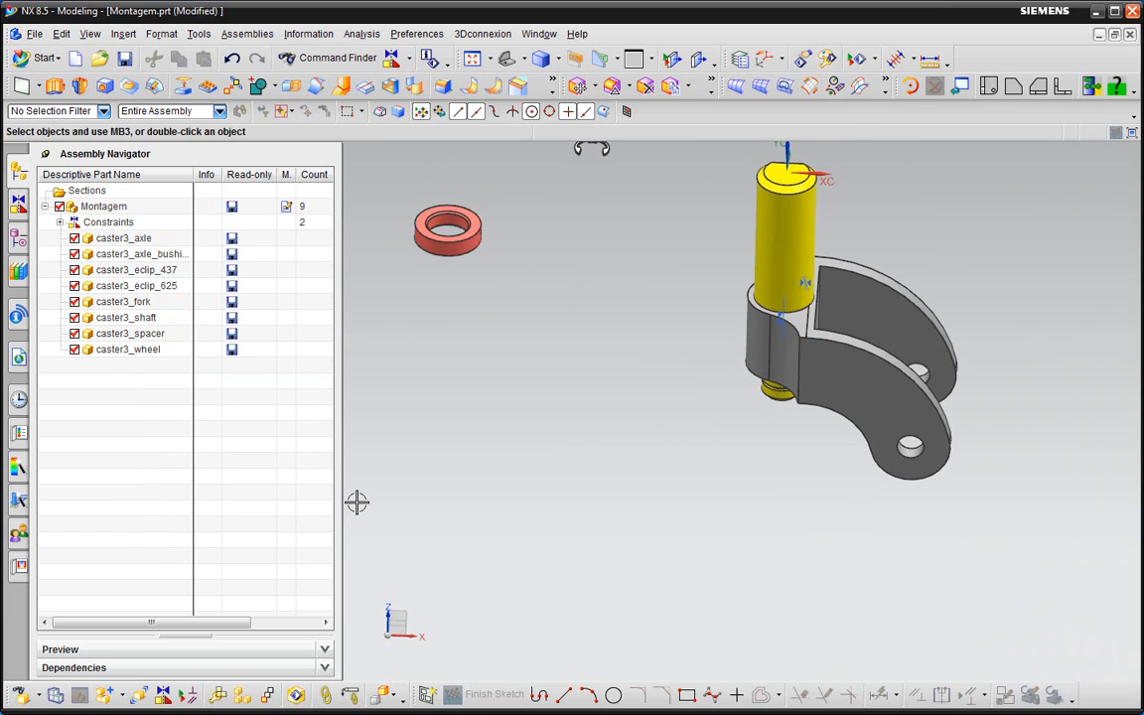
- Review the Align and Touch constraints between fork and shaft in the assembly's constraint list, and collapse the list again
left_click(104, 222)
left_click(60, 221)
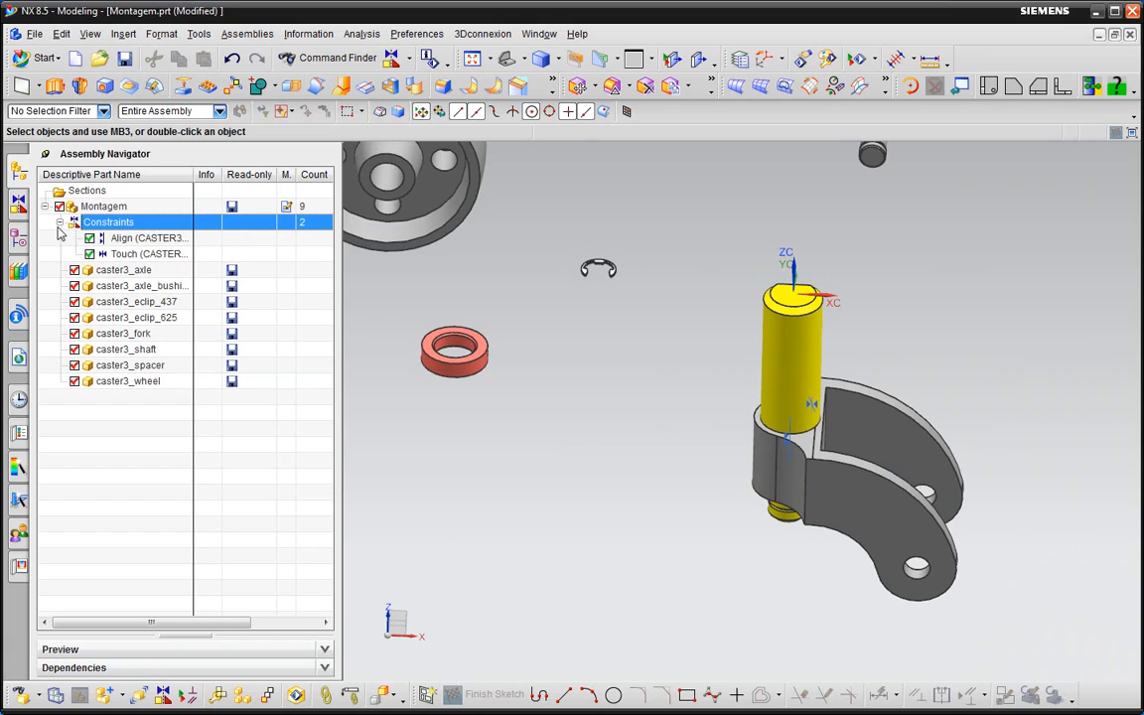
left_click(124, 238)
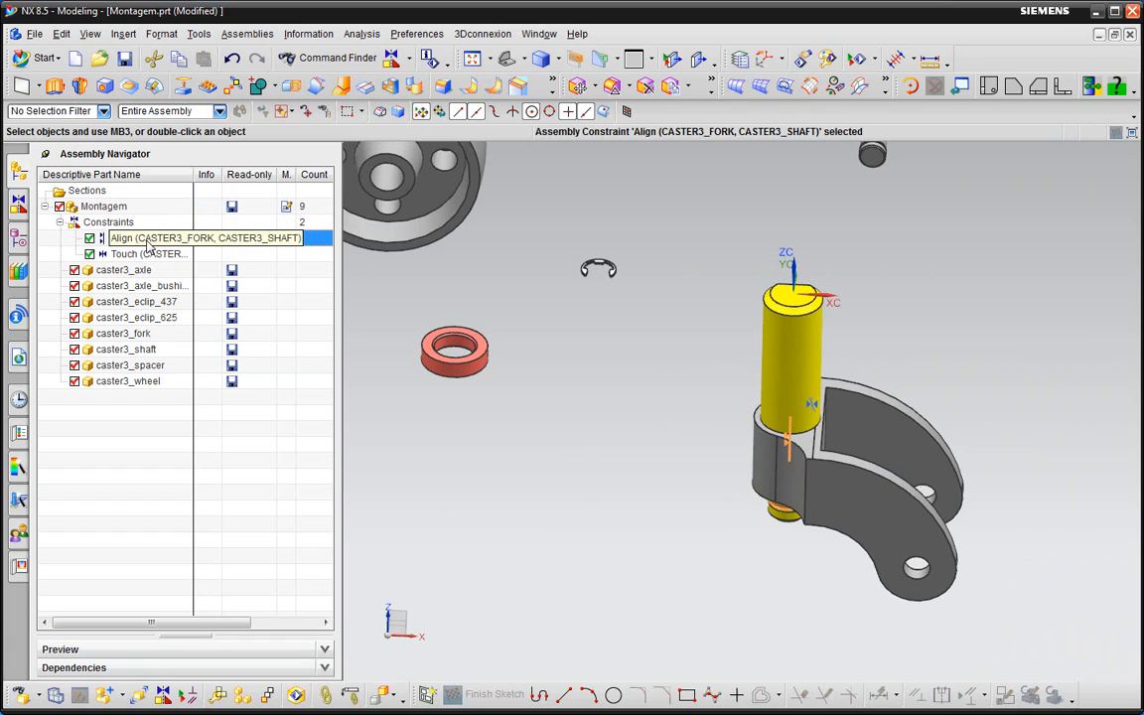
left_click(143, 256)
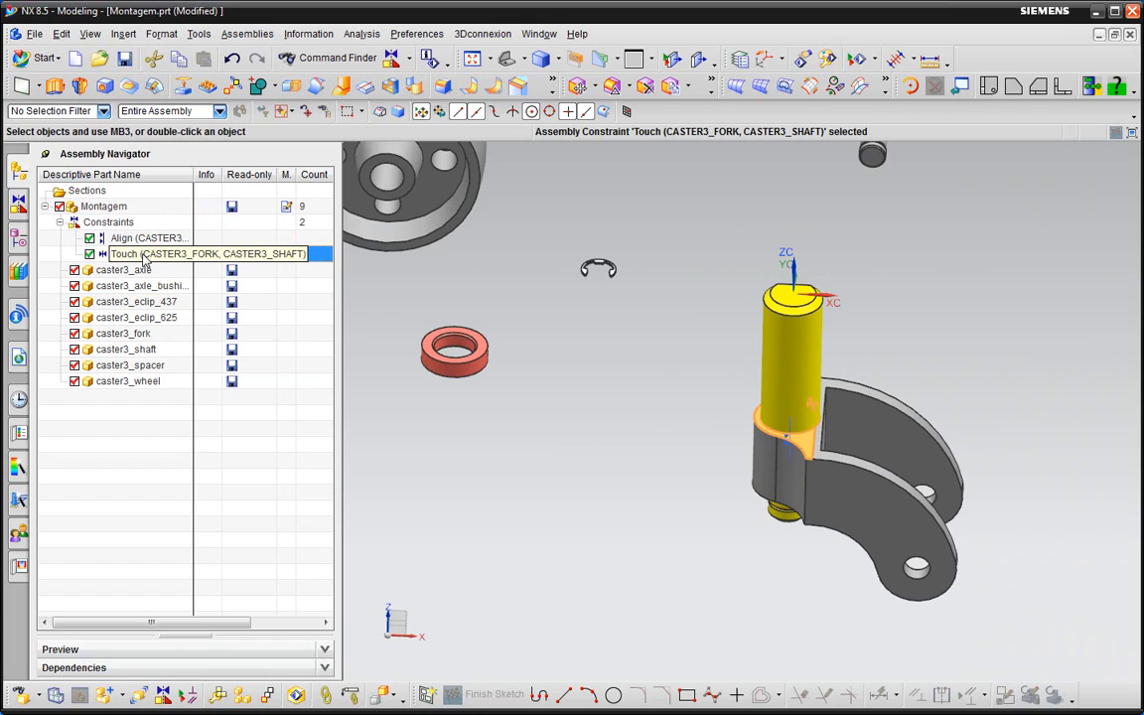
left_click(104, 223)
left_click(61, 222)
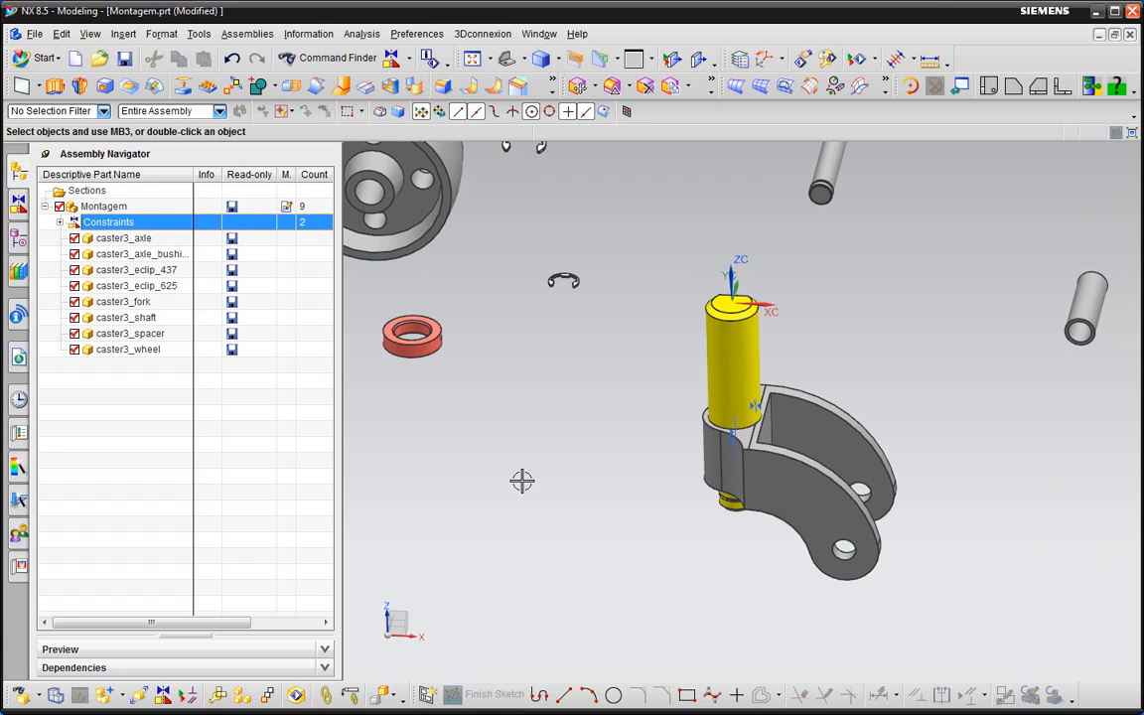
- Align the spacer's centreline with the yellow shaft's centreline using a Touch Align constraint with Infer Center/Axis orientation
left_click(163, 694)
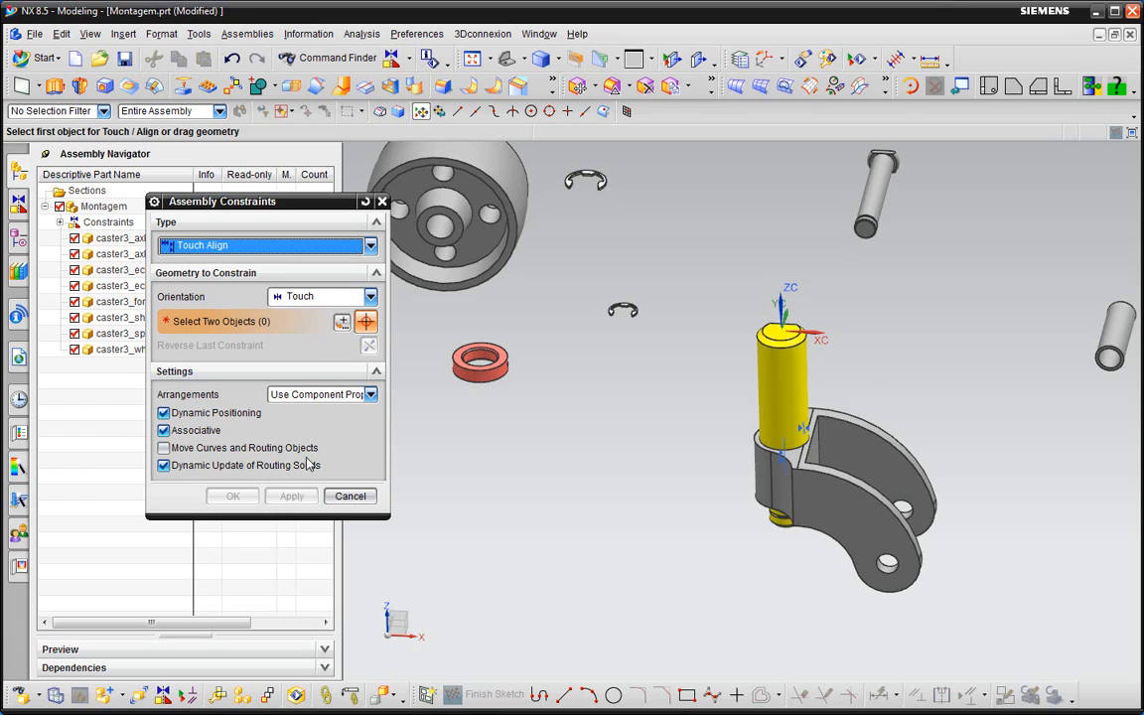
middle_click_drag(416, 431, 541, 439)
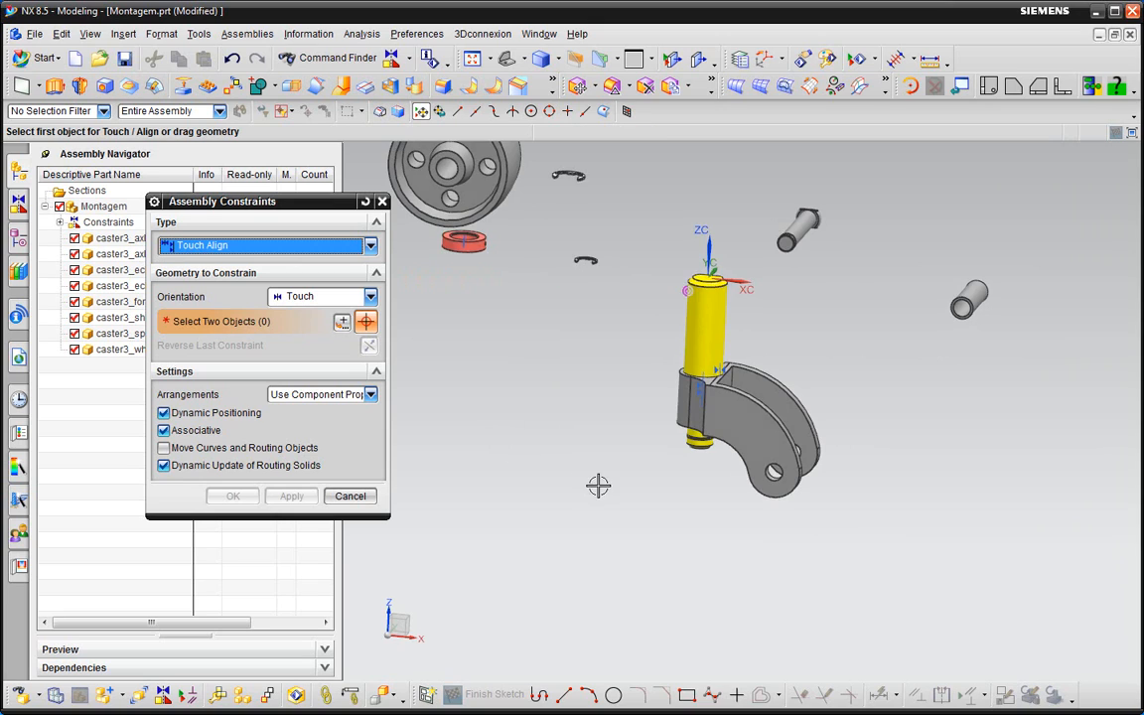
middle_click_drag(676, 480, 685, 449)
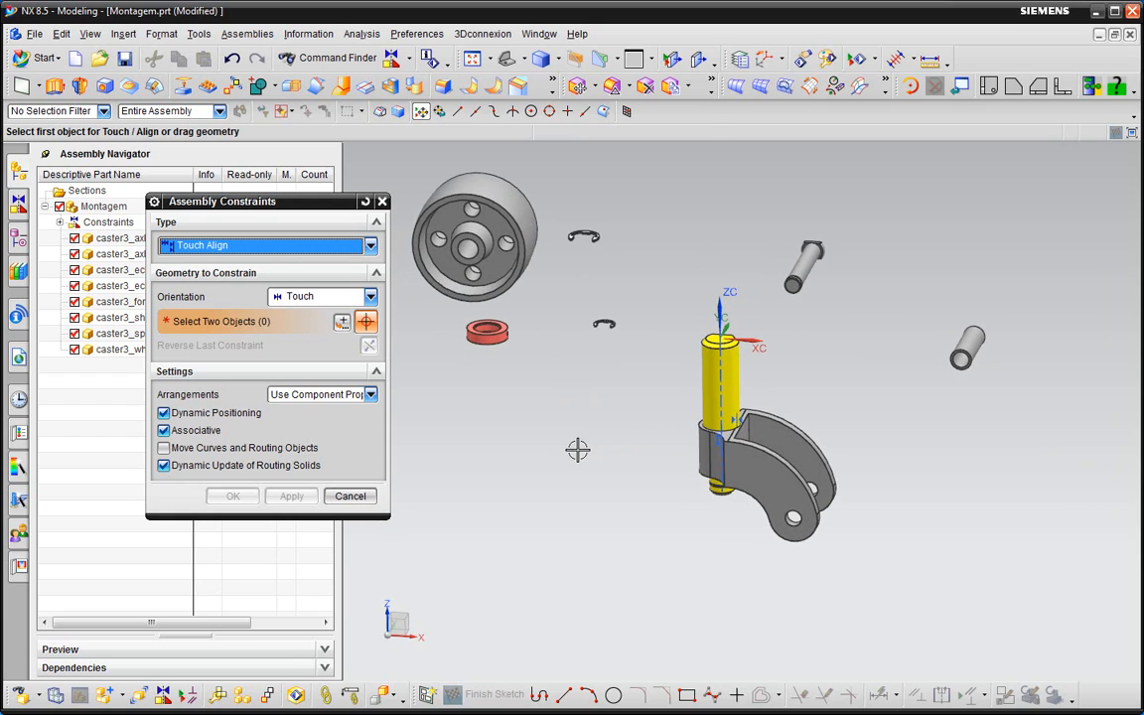
left_click(296, 297)
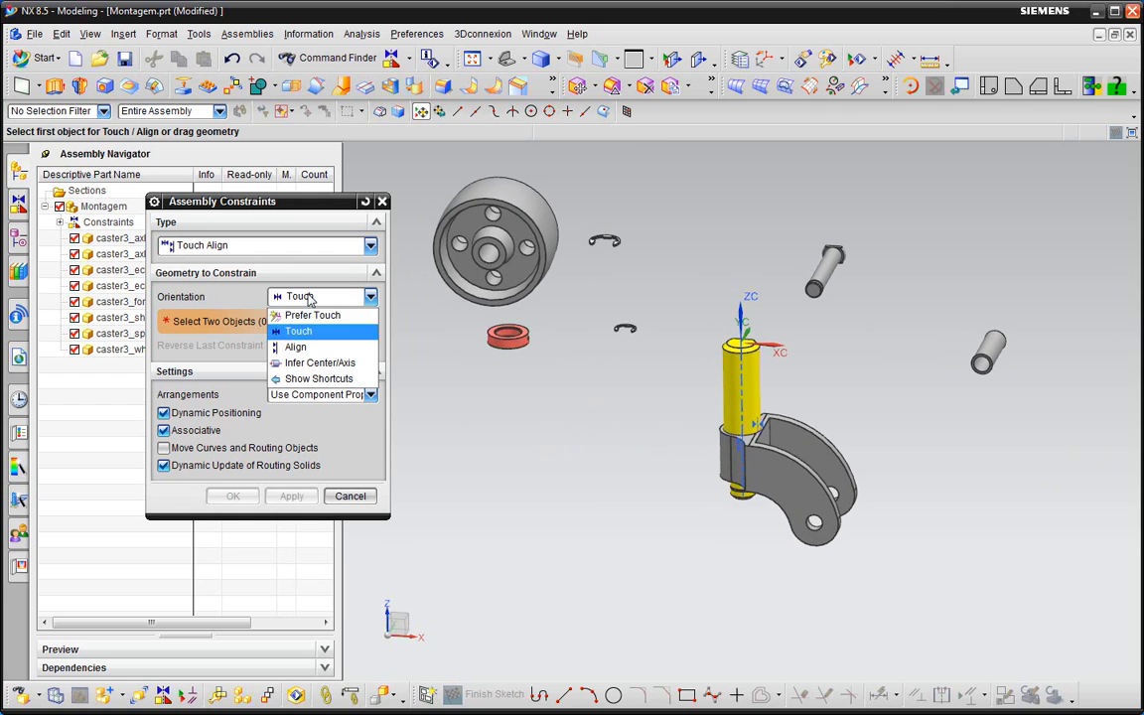
left_click(303, 363)
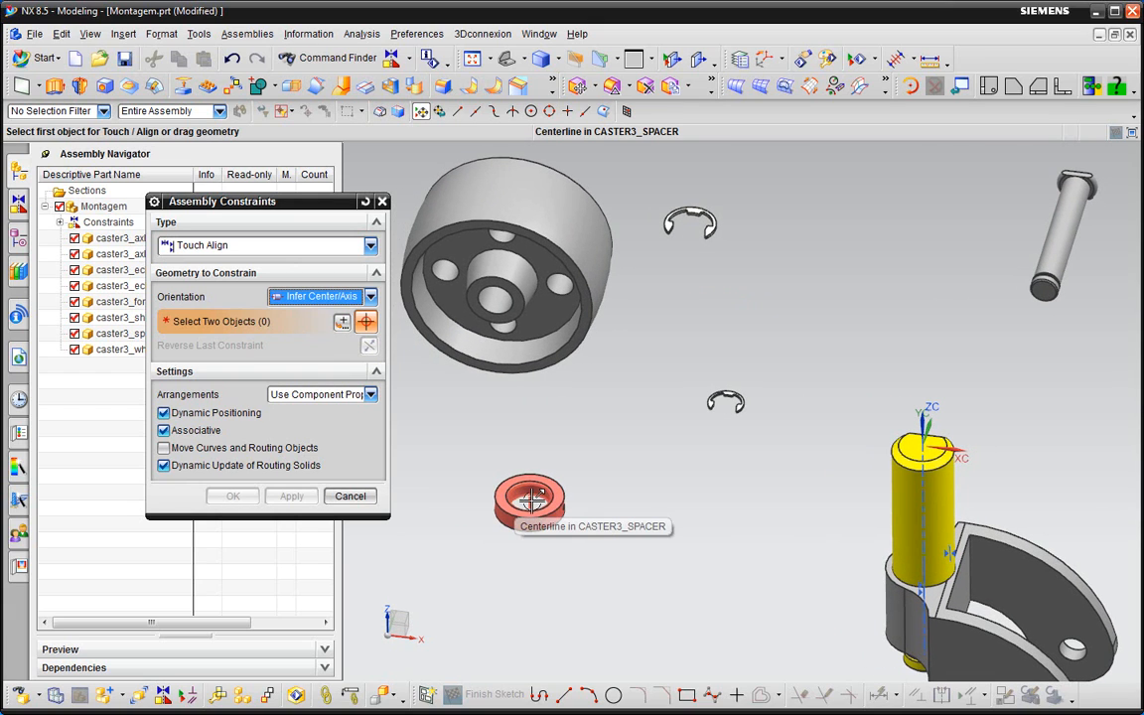
left_click(531, 499)
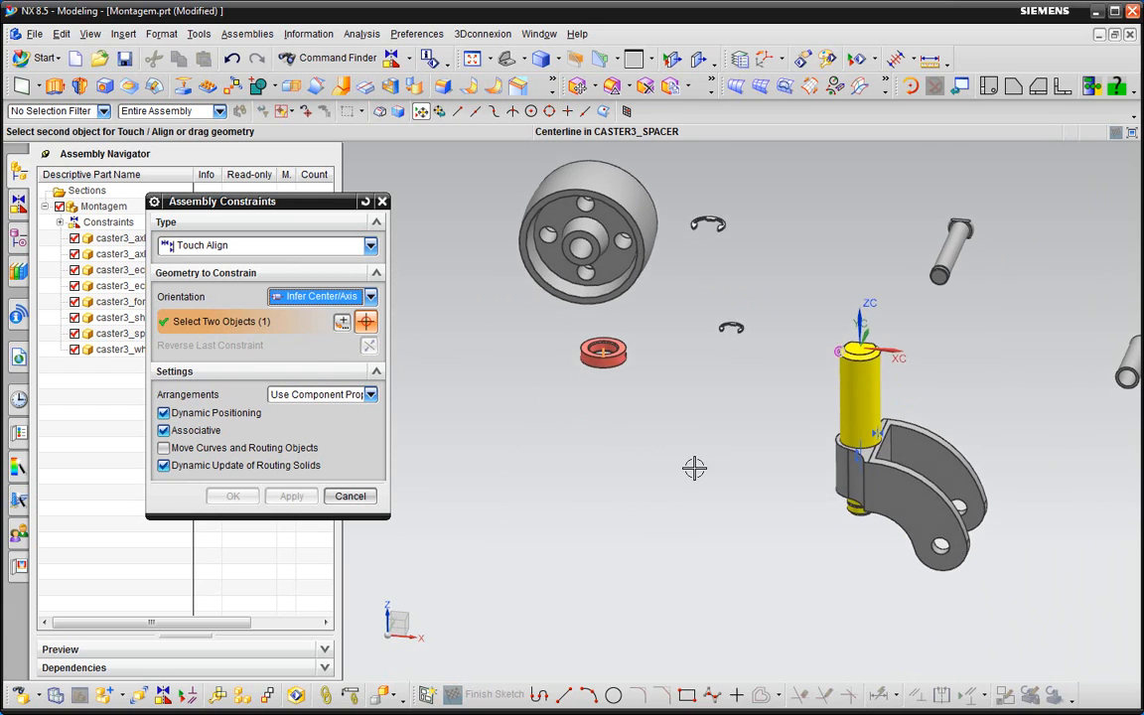
left_click(769, 308)
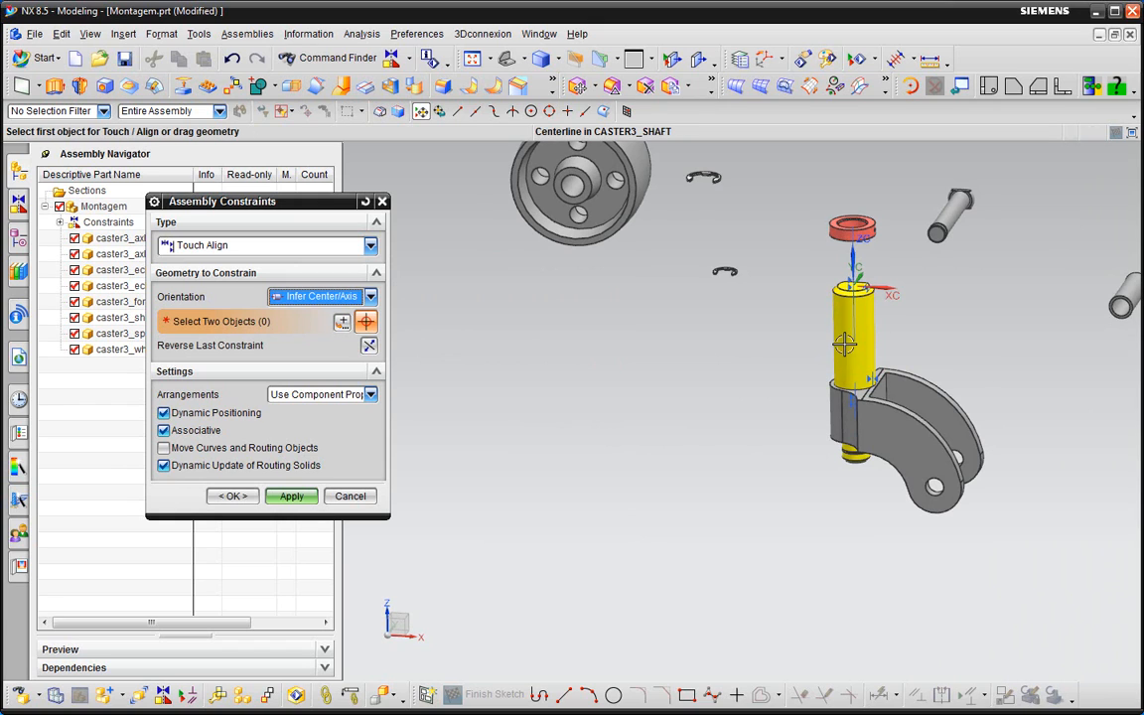
middle_click_drag(620, 434, 662, 427)
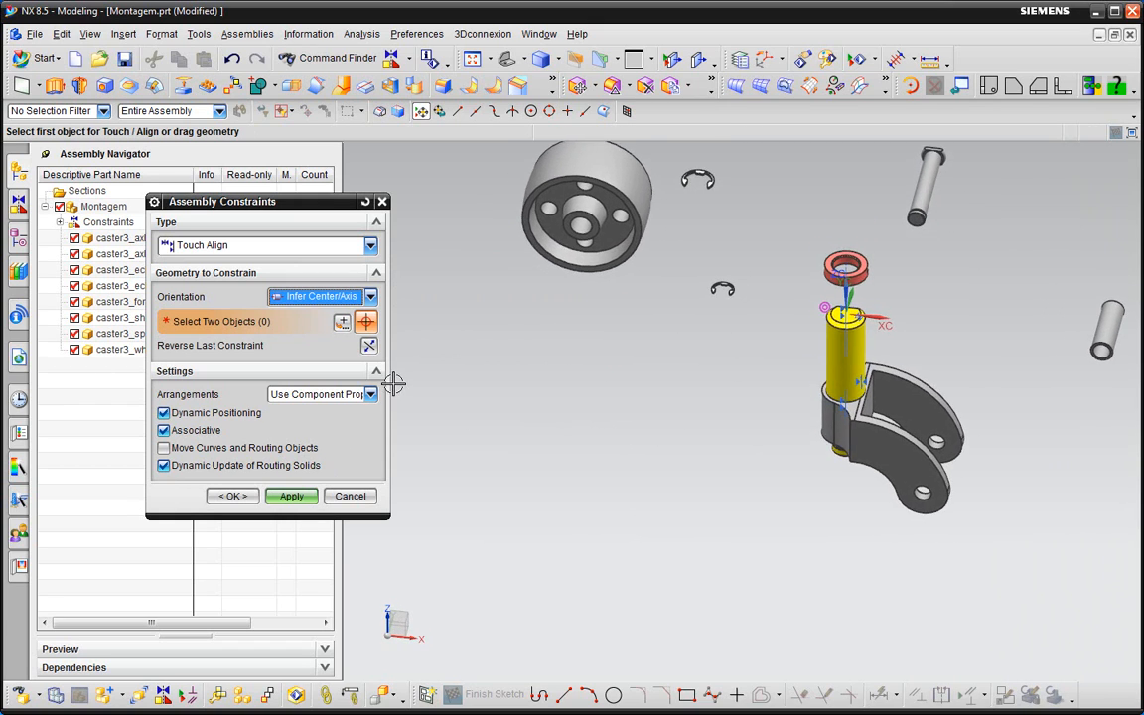
- Add a Distance constraint of 0.01 in between the spacer's top face and the fork's underside around the shaft
left_click(218, 248)
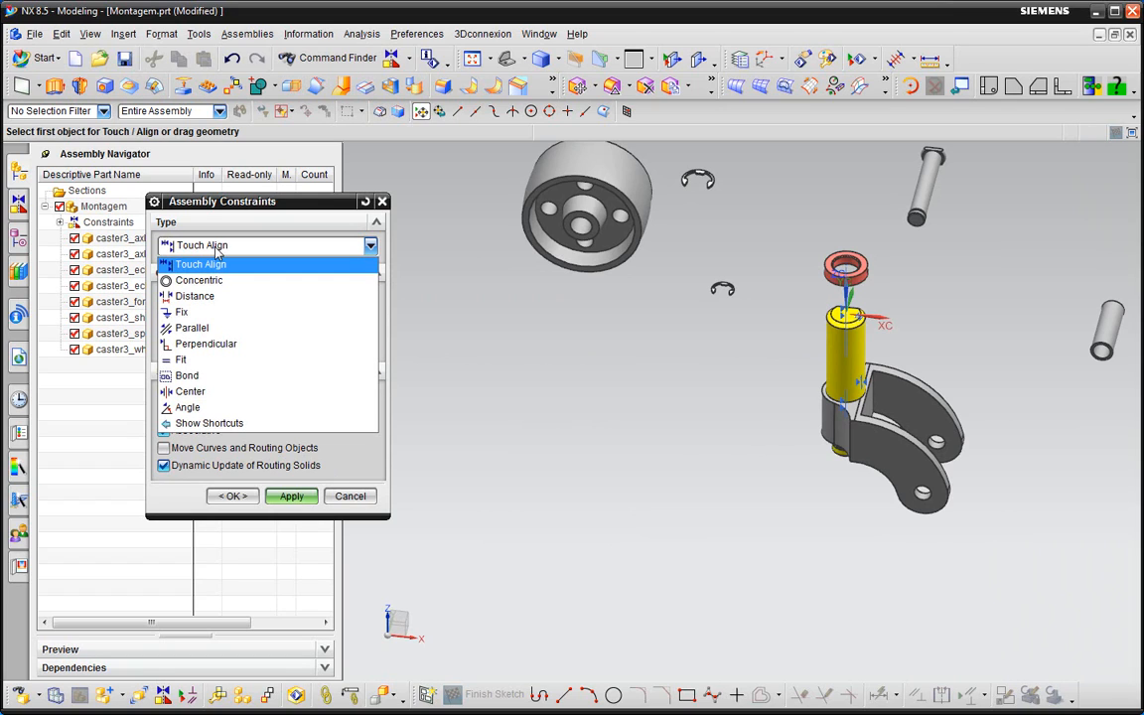
left_click(195, 296)
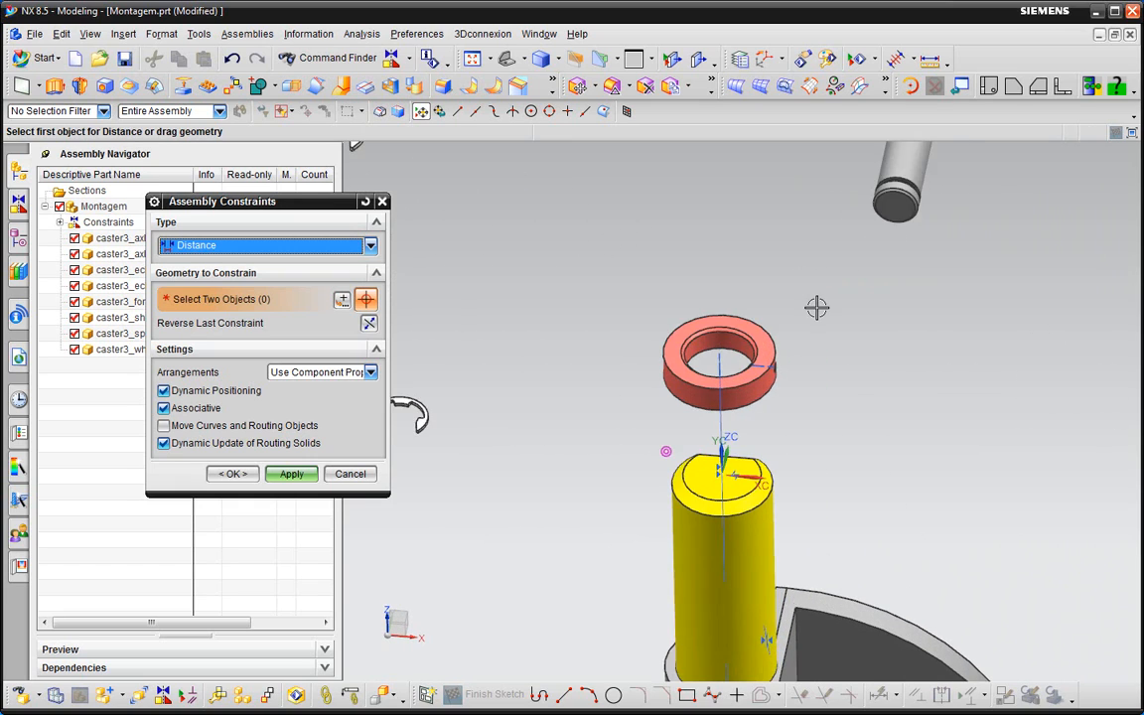
left_click(730, 314)
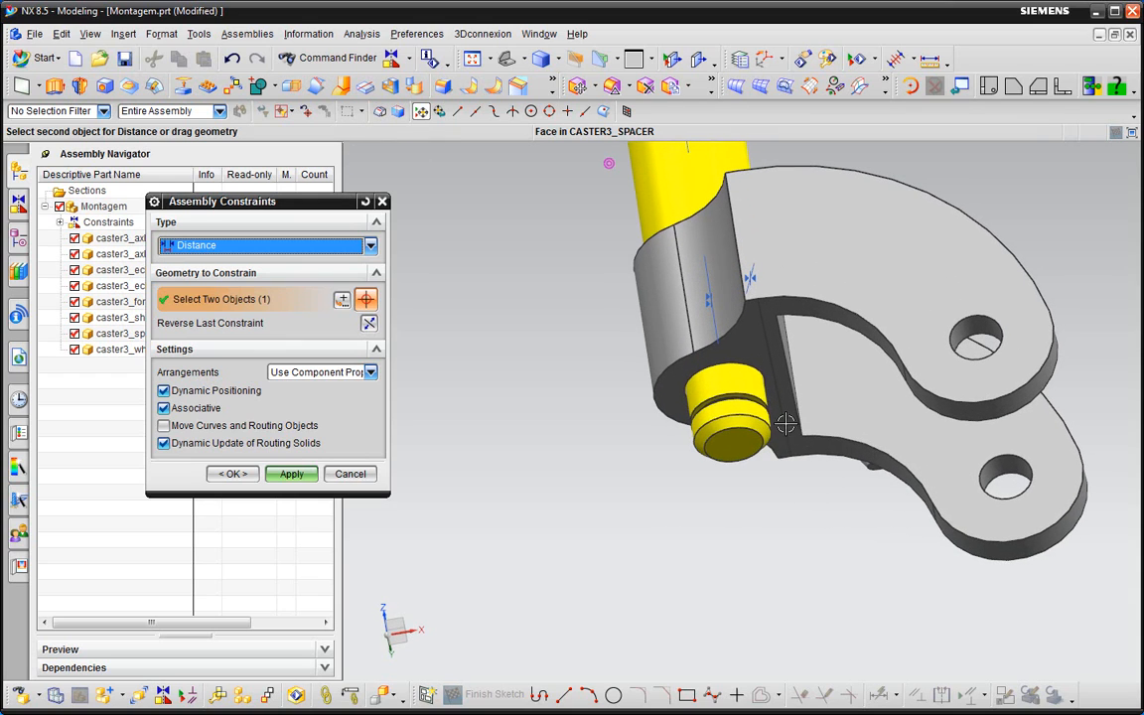
left_click(735, 385)
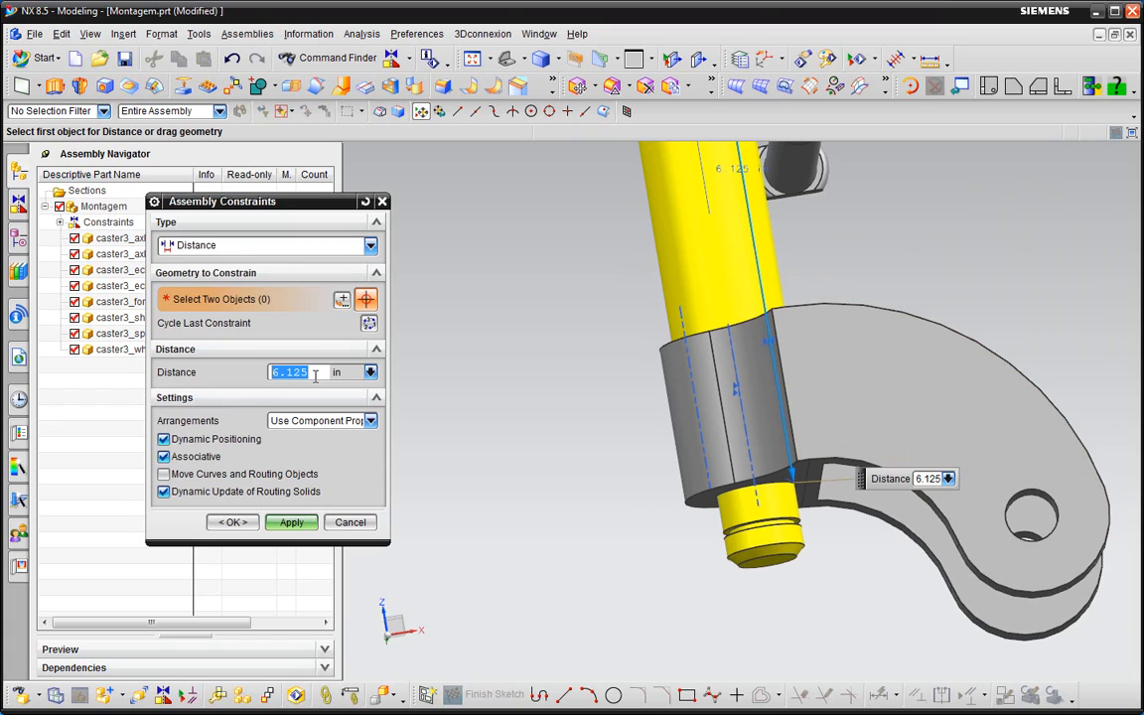
type("0.01")
key("Return")
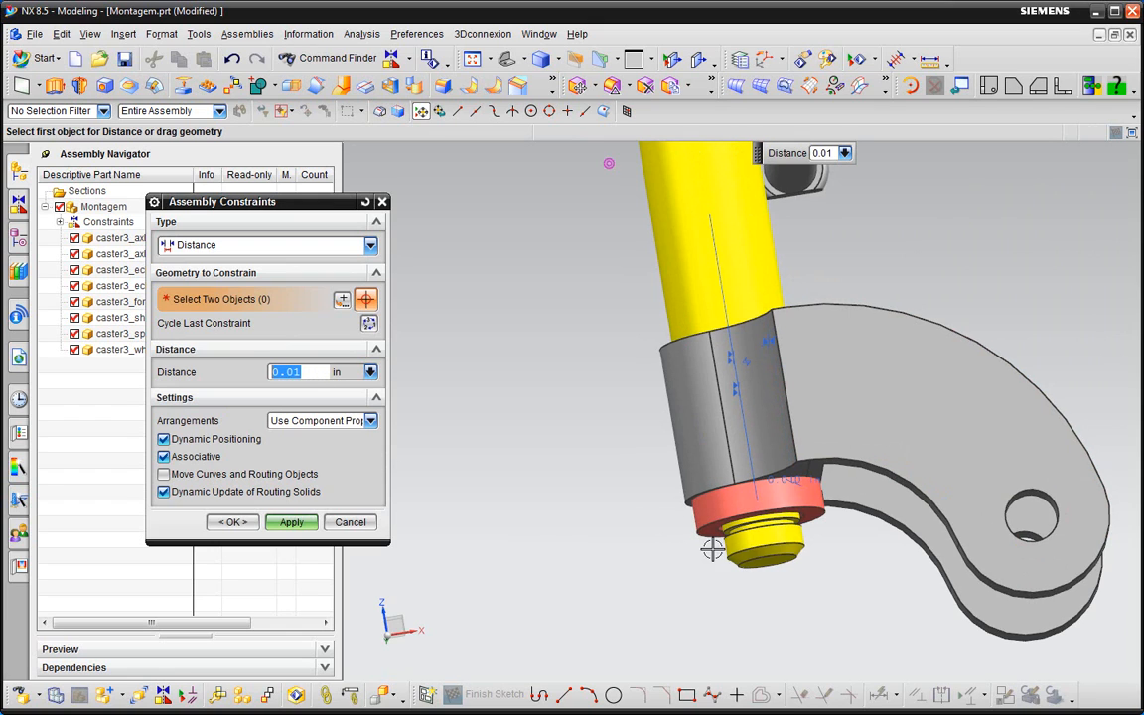
- Try distances of 0.05 in and -.05 in for the constraint between the spacer and the fork's underside
scroll(769, 506, "up", 5)
scroll(777, 500, "up", 2)
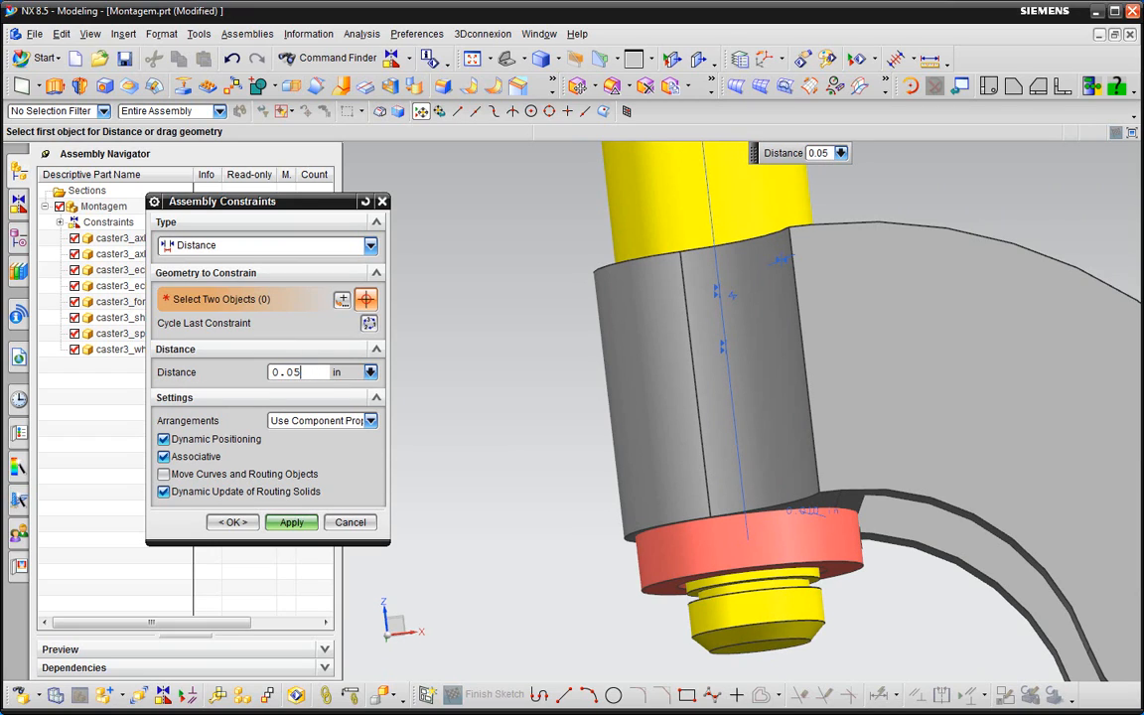
key("Return")
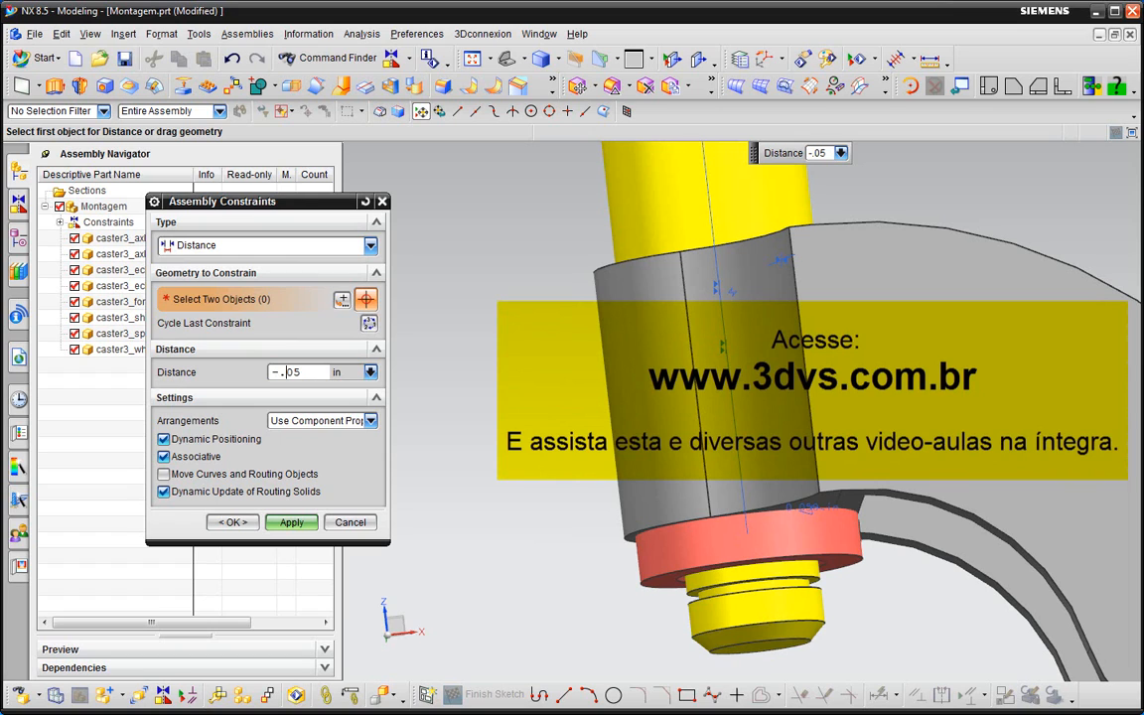
key("Return")
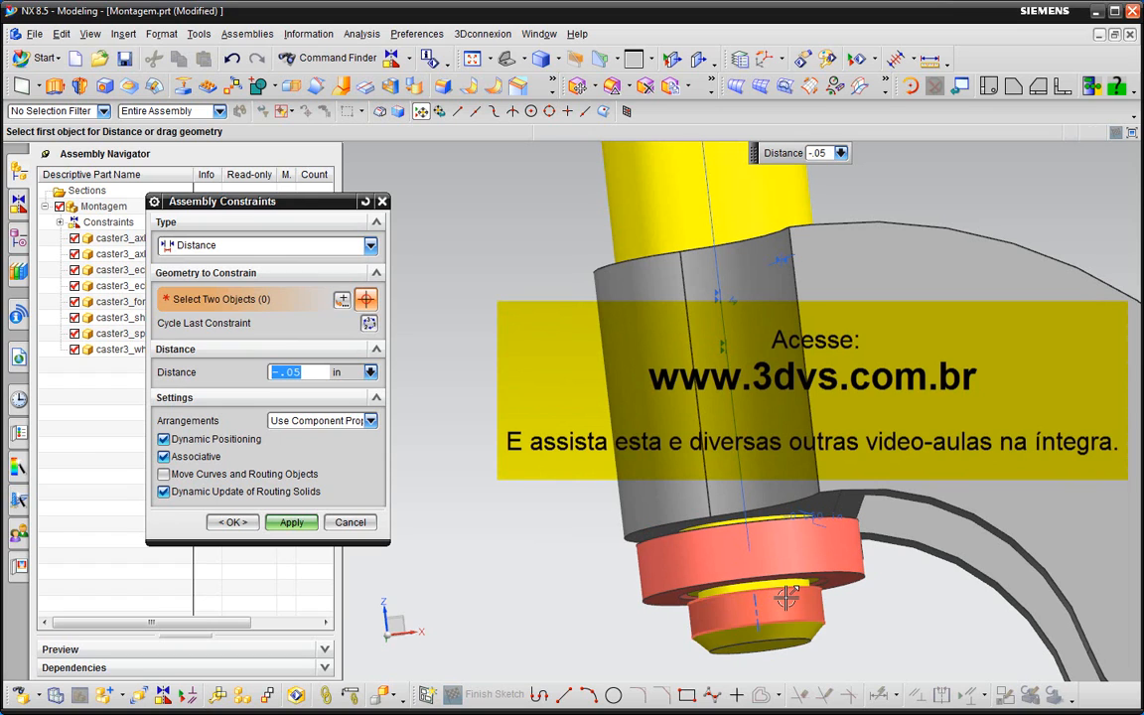
- Set the spacer-to-fork distance to -.01 in and apply the constraint
middle_click_drag(786, 596, 791, 598)
scroll(708, 544, "down", 5)
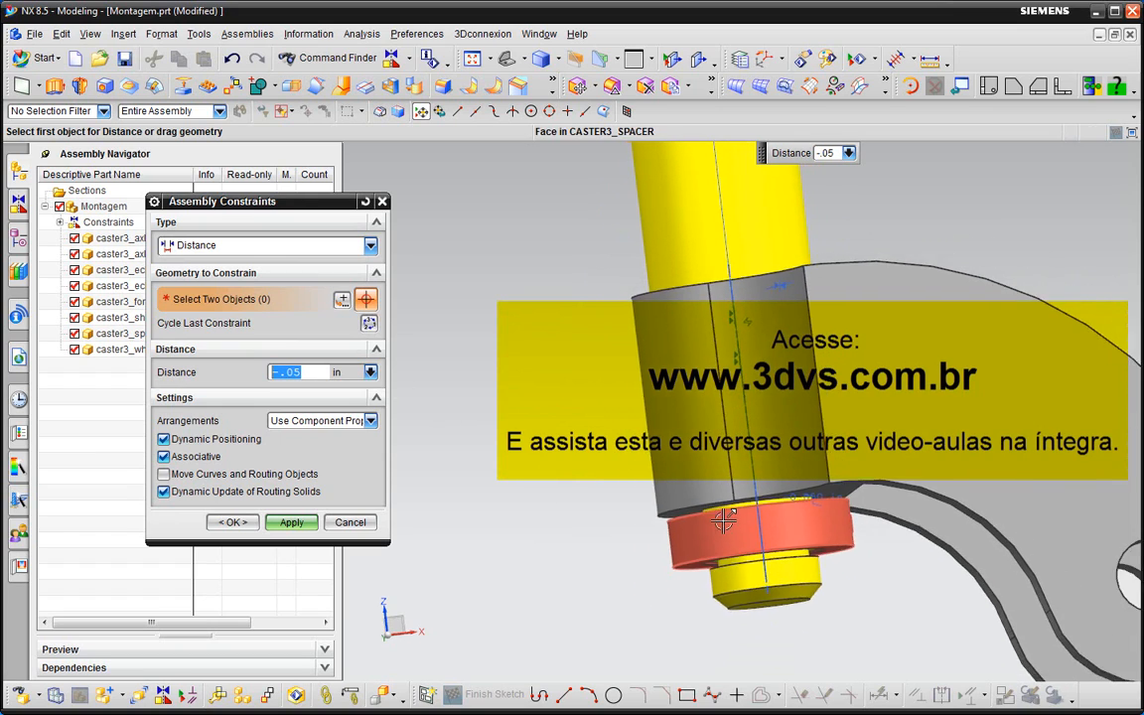
scroll(771, 325, "down", 1)
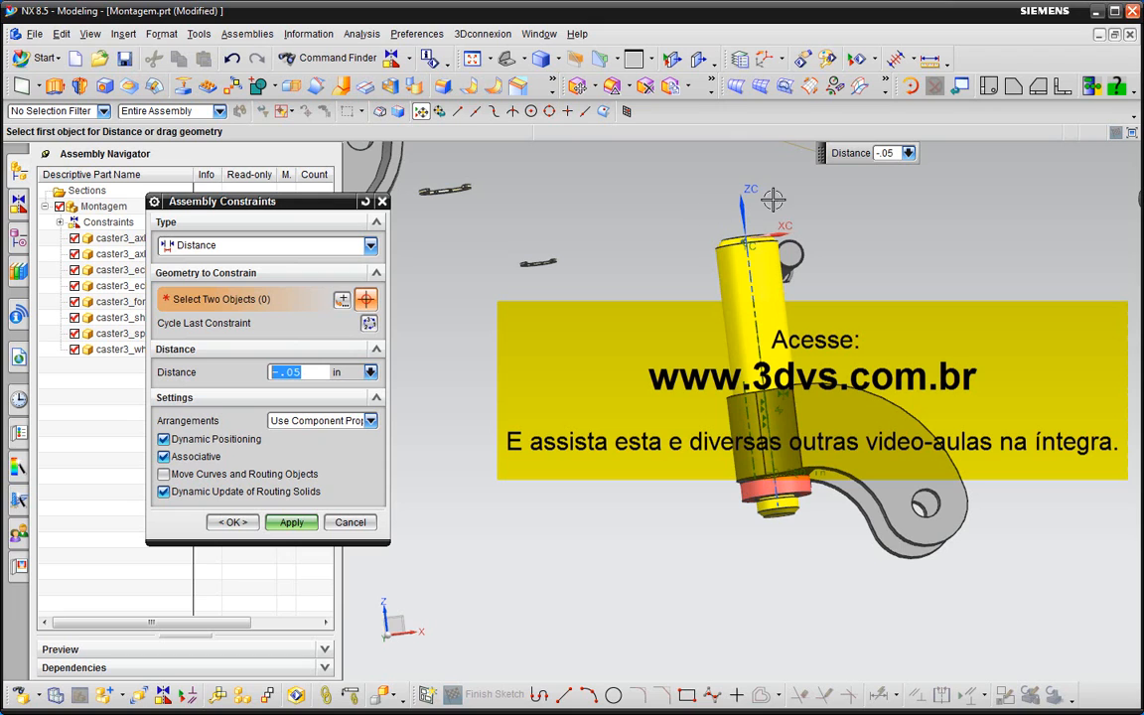
scroll(807, 544, "up", 4)
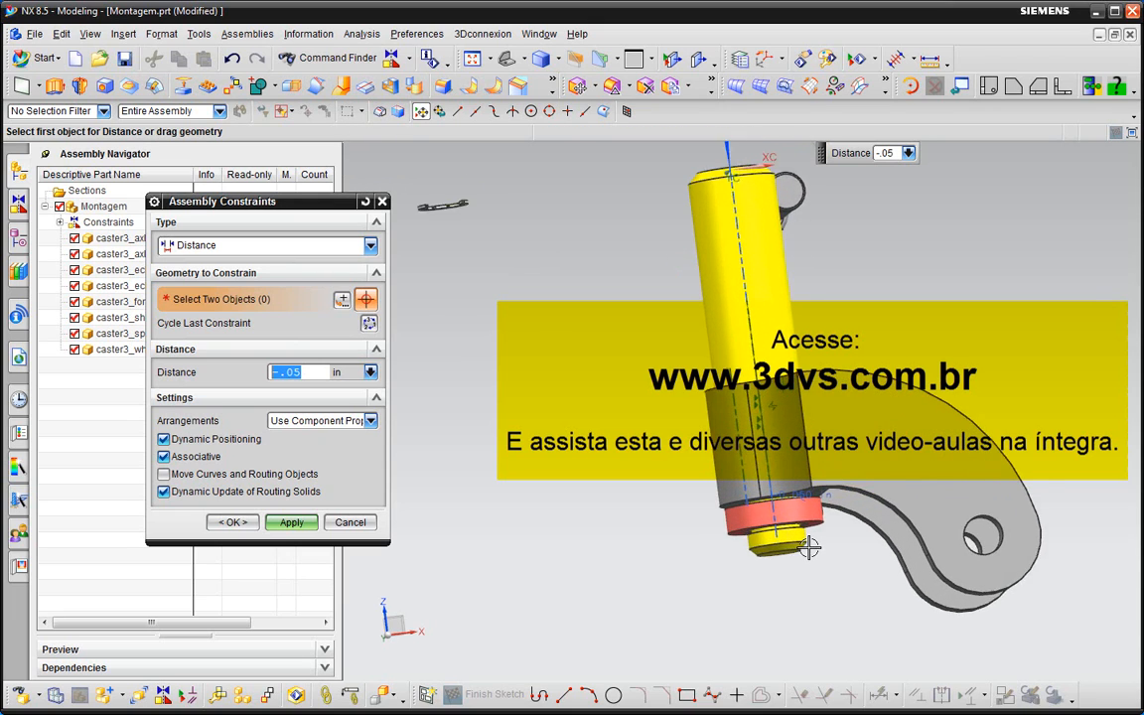
scroll(611, 491, "up", 5)
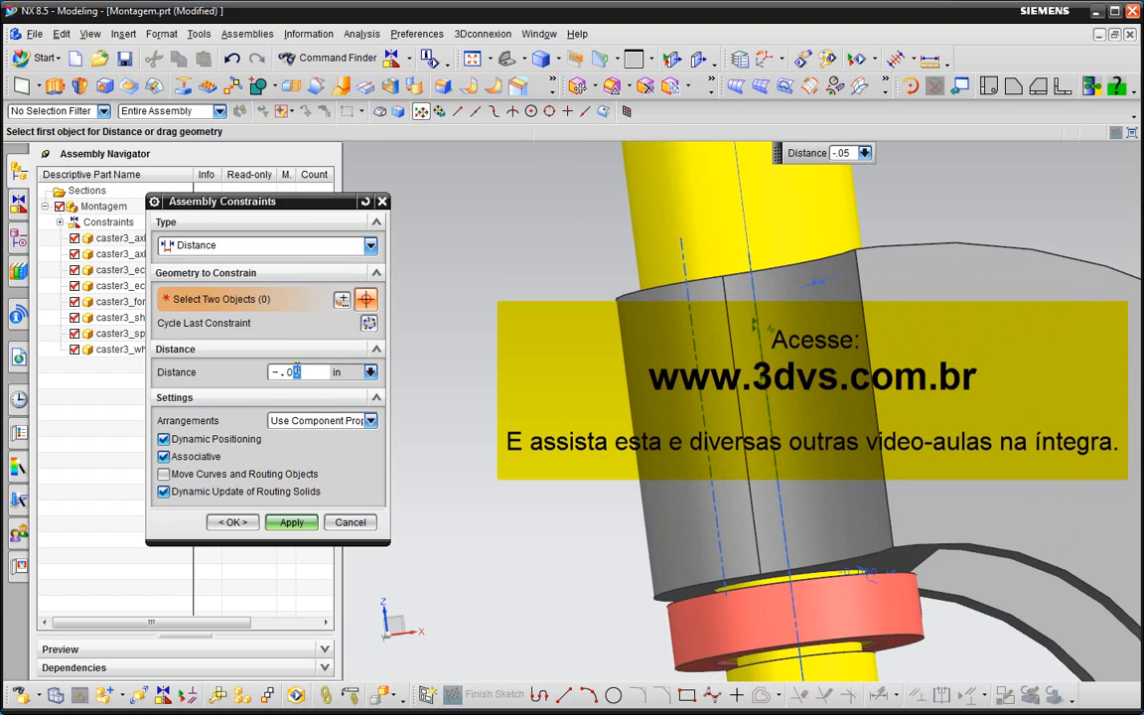
key("Return")
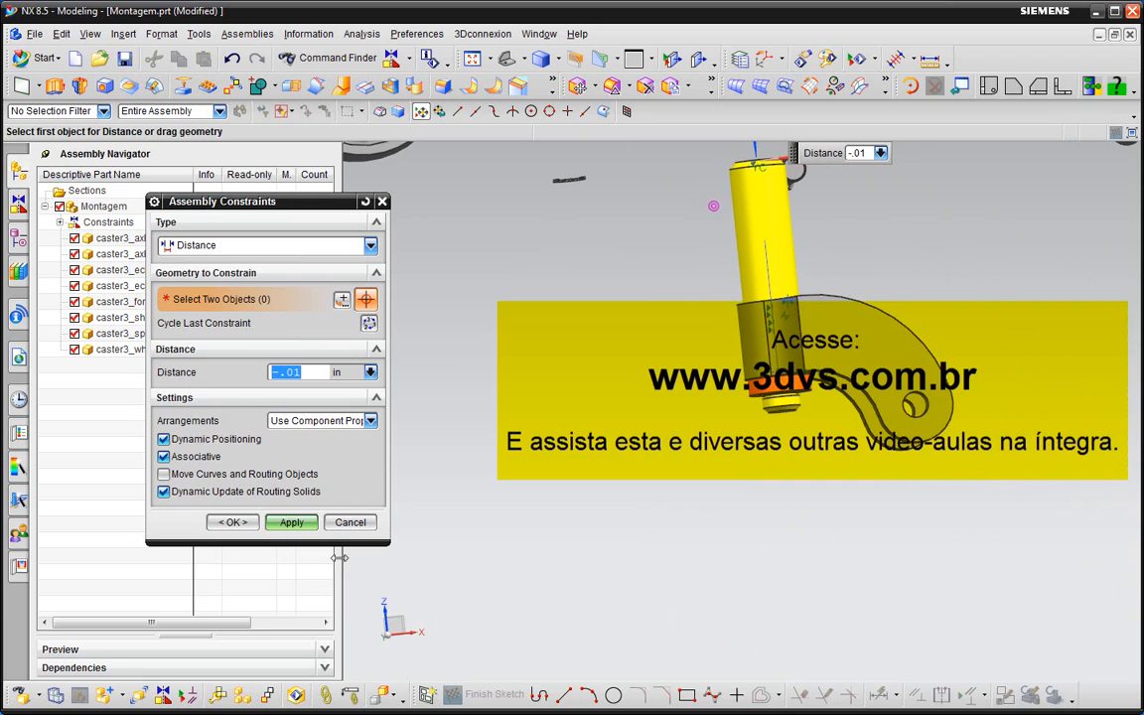
left_click(291, 521)
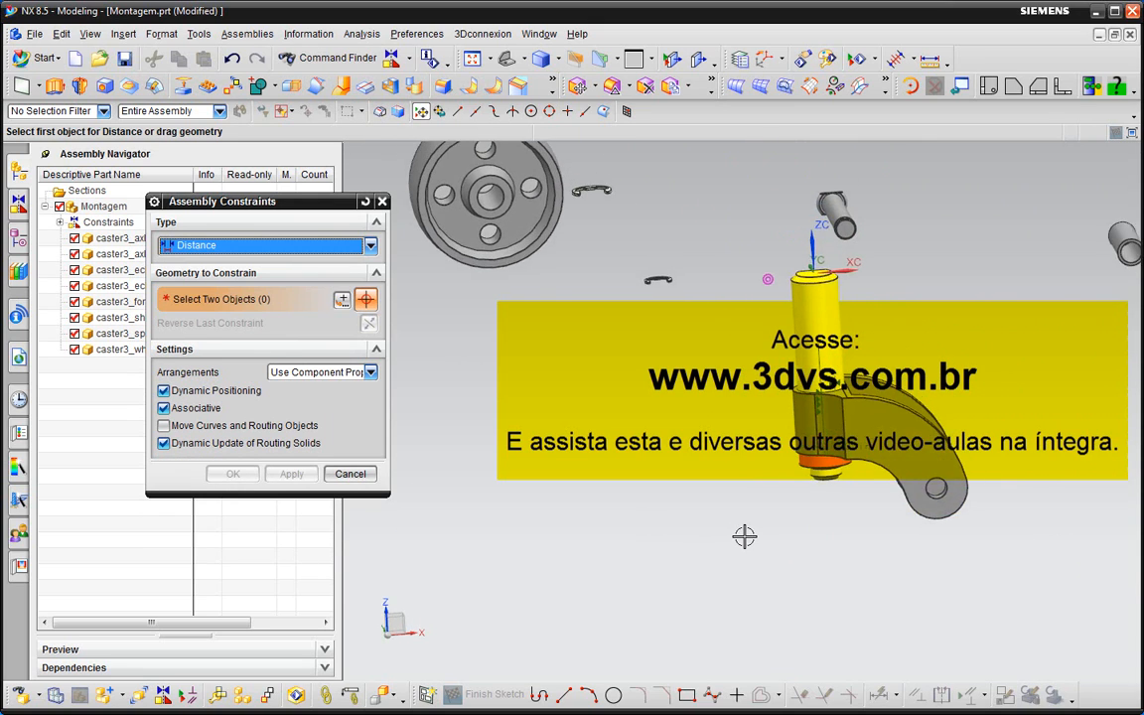